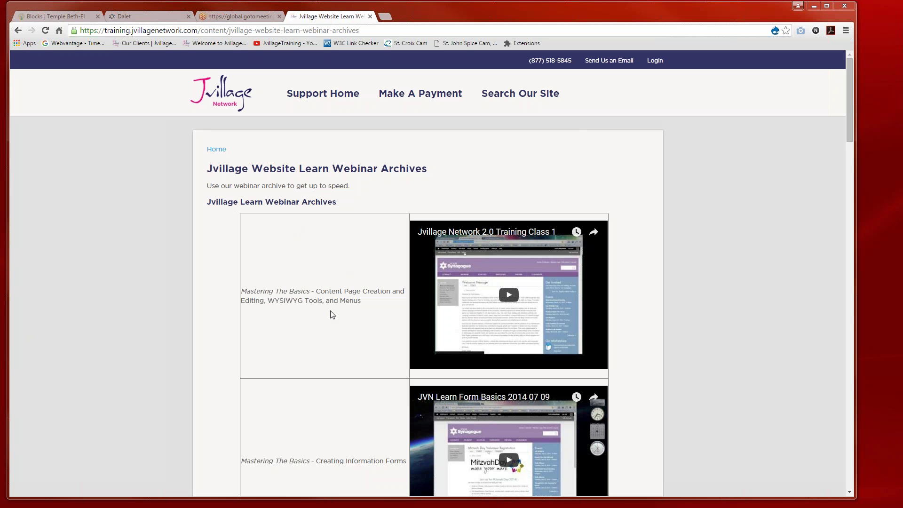
Step: Browse the Website Notes and How-To's guide list, then switch to the Dalet demo synagogue site
left_click(18, 30)
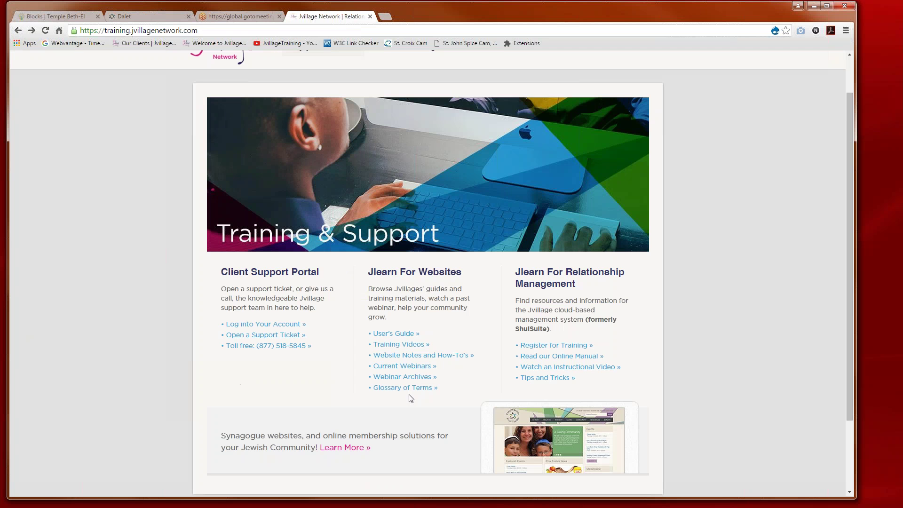
left_click(408, 359)
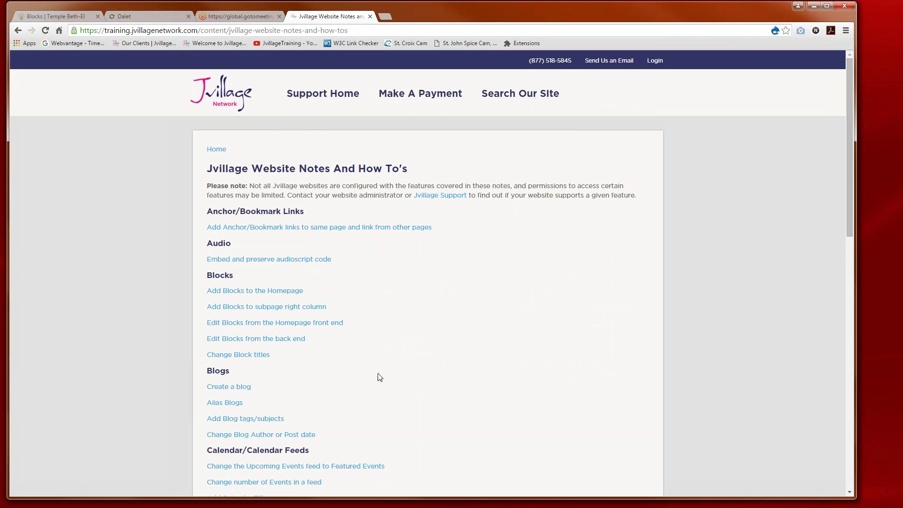
scroll(359, 382, "down", 2)
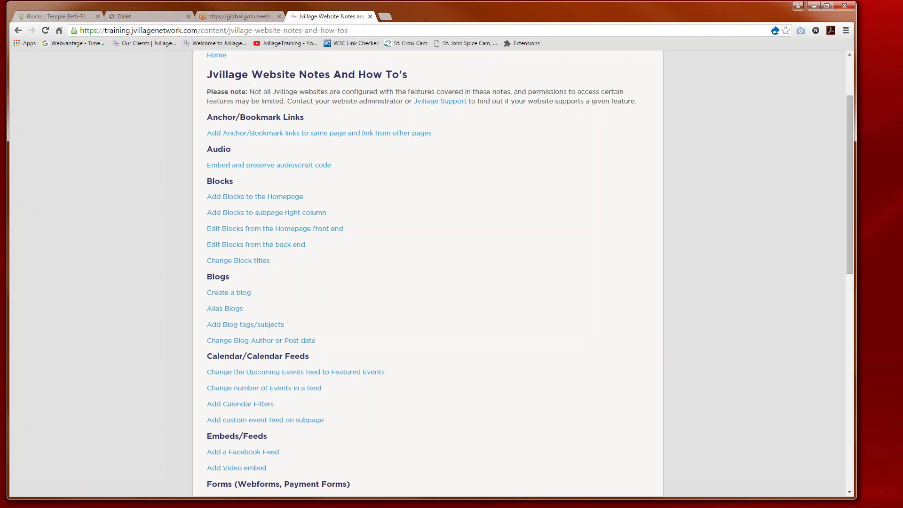
left_click(134, 17)
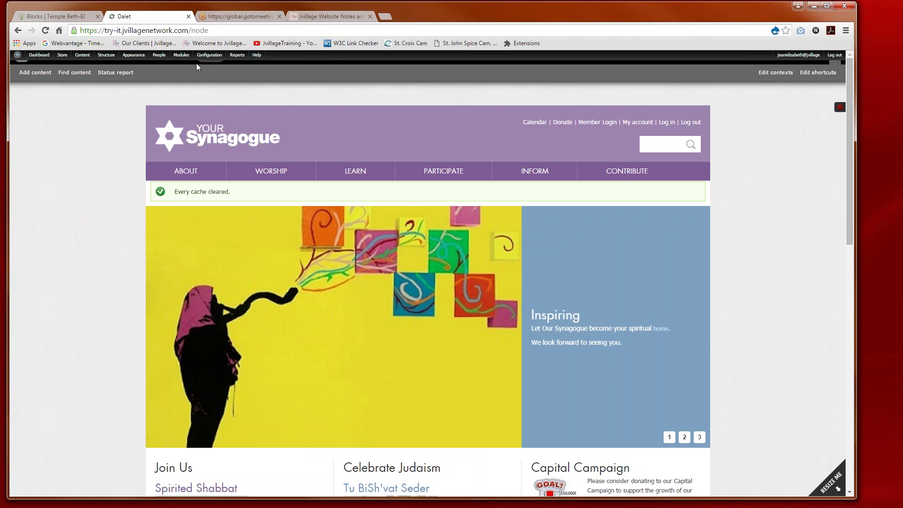
Step: Find Test Blog Entry in the homepage's From the President's Desk block and open it
mouse_move(257, 61)
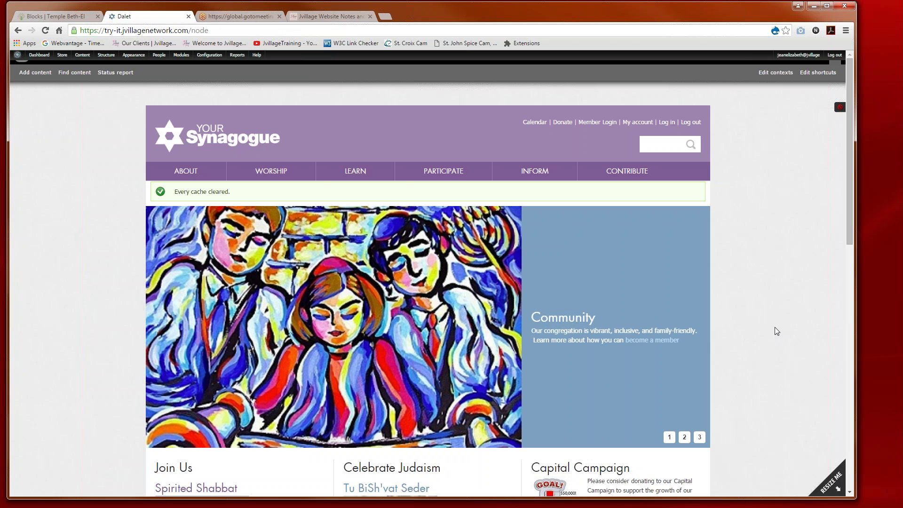
scroll(777, 331, "down", 6)
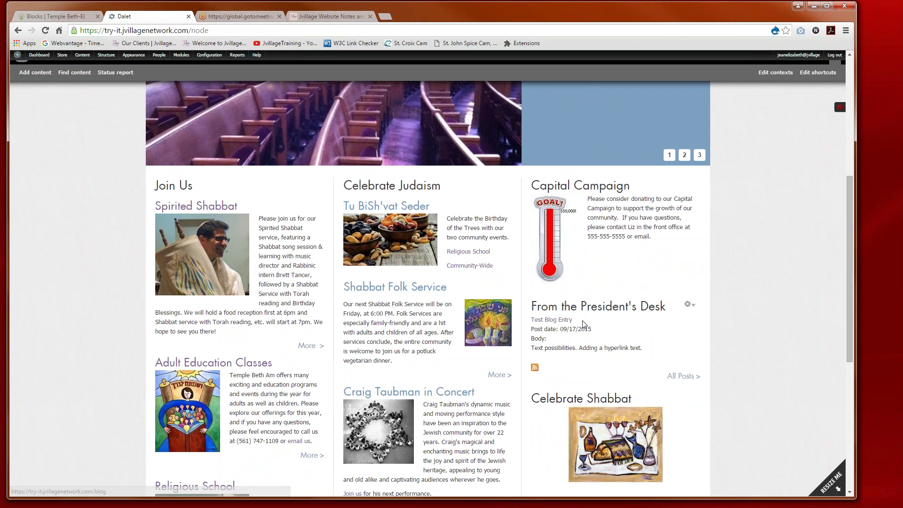
left_click(549, 322)
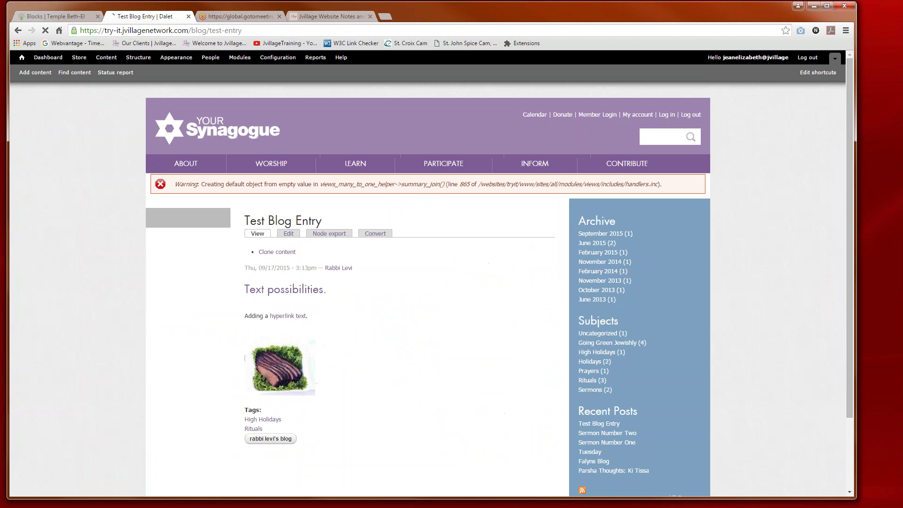
Step: Review the Test Blog Entry post and its tags, then open it for editing
scroll(461, 339, "down", 1)
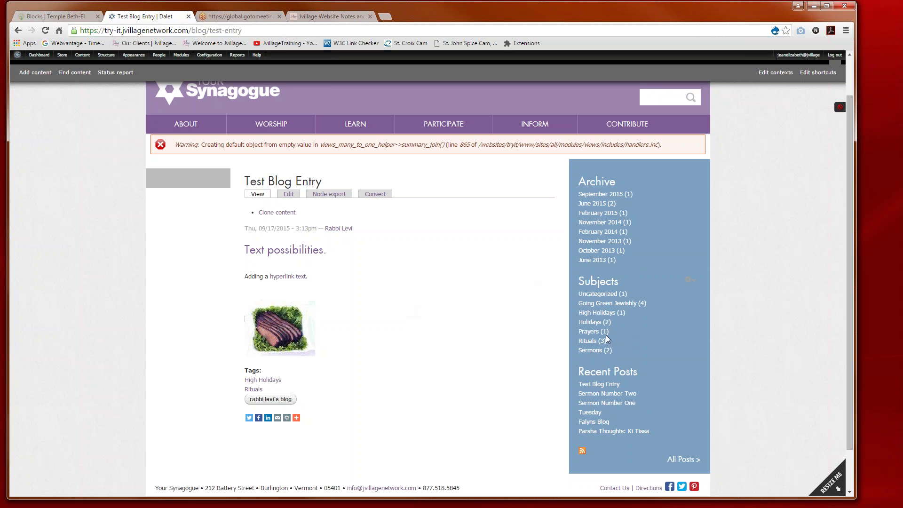
scroll(594, 331, "down", 1)
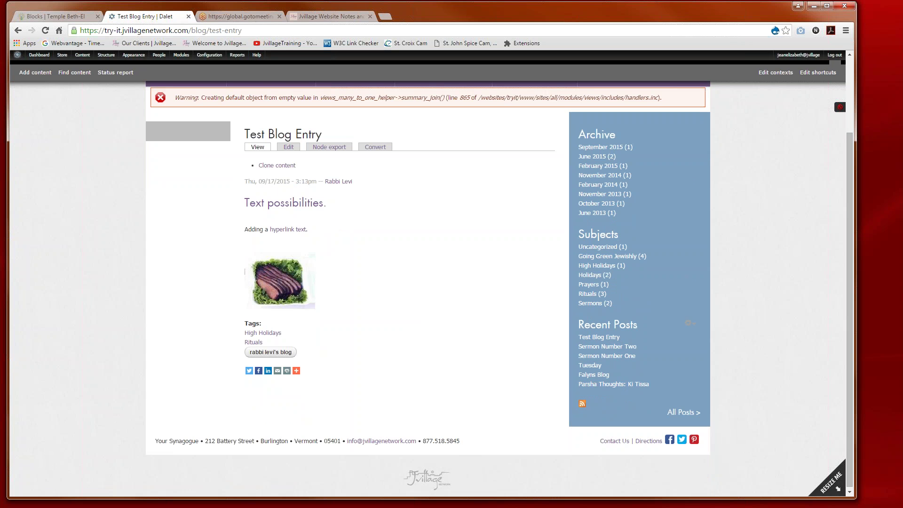
scroll(433, 323, "up", 1)
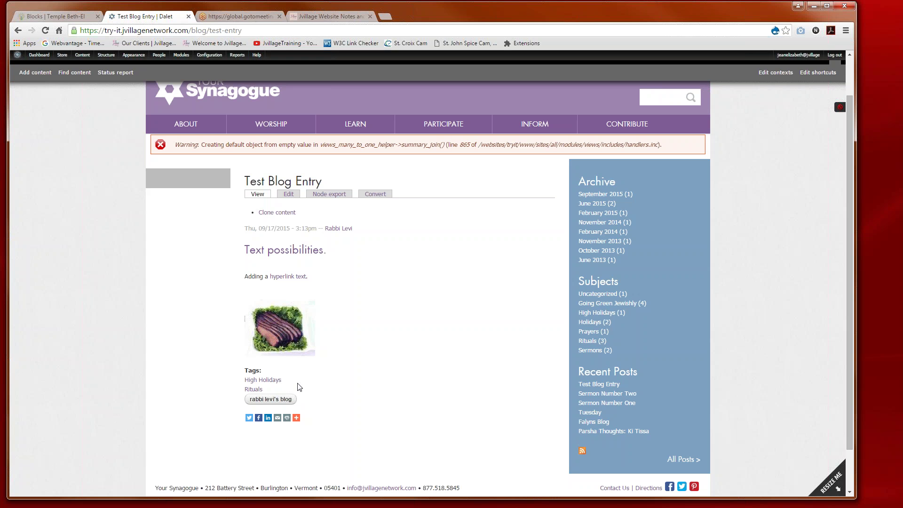
left_click(288, 194)
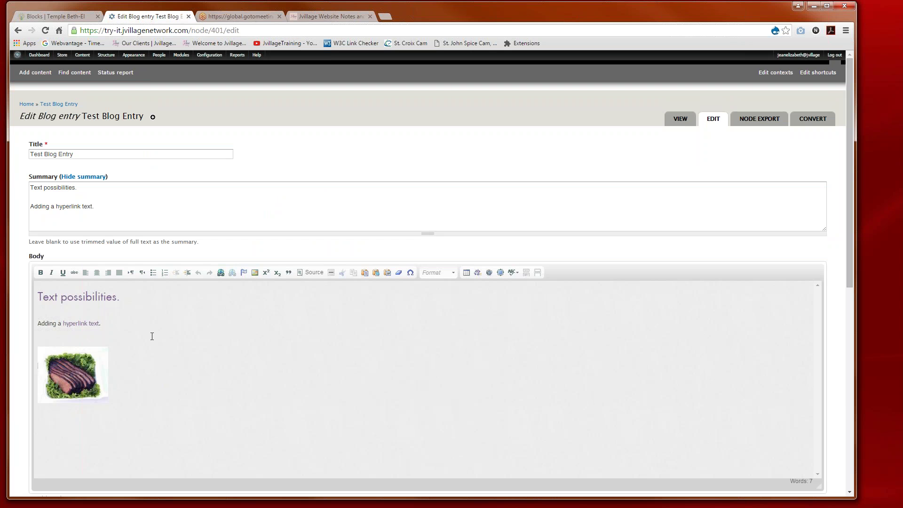
scroll(152, 337, "down", 5)
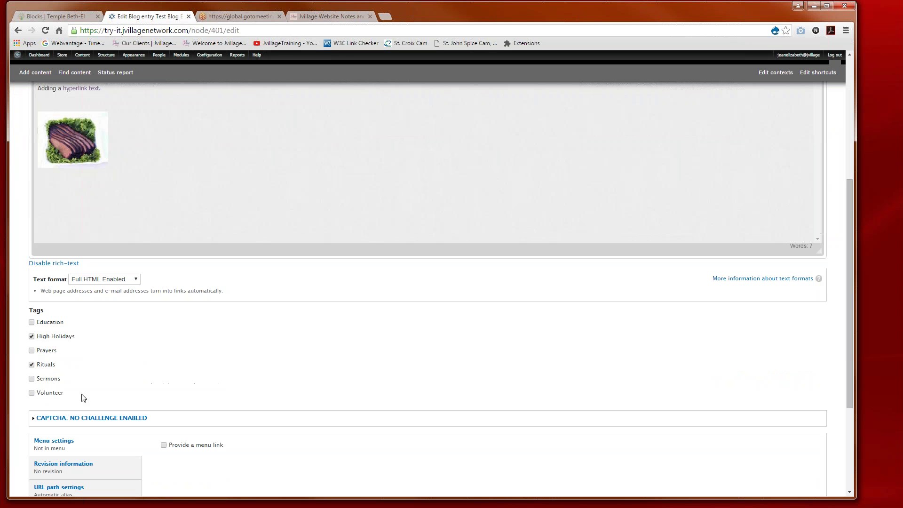
scroll(148, 366, "down", 2)
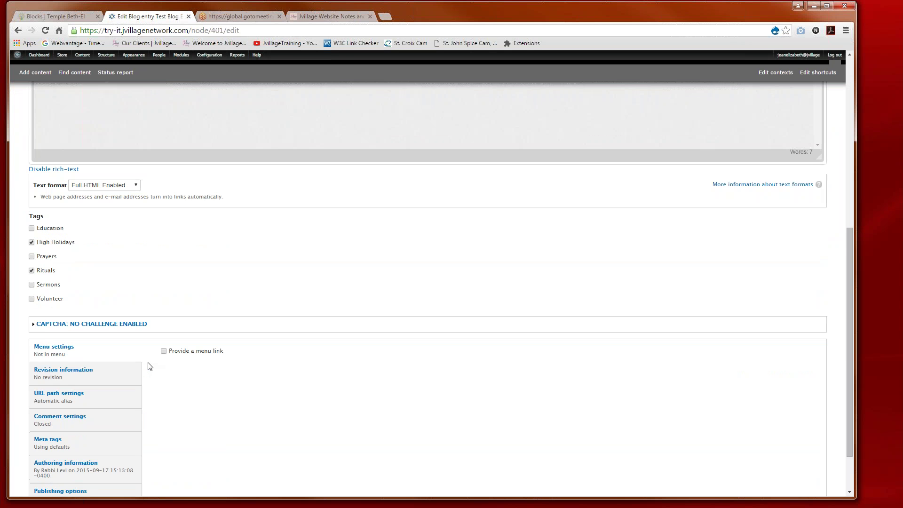
scroll(149, 366, "down", 1)
left_click(86, 344)
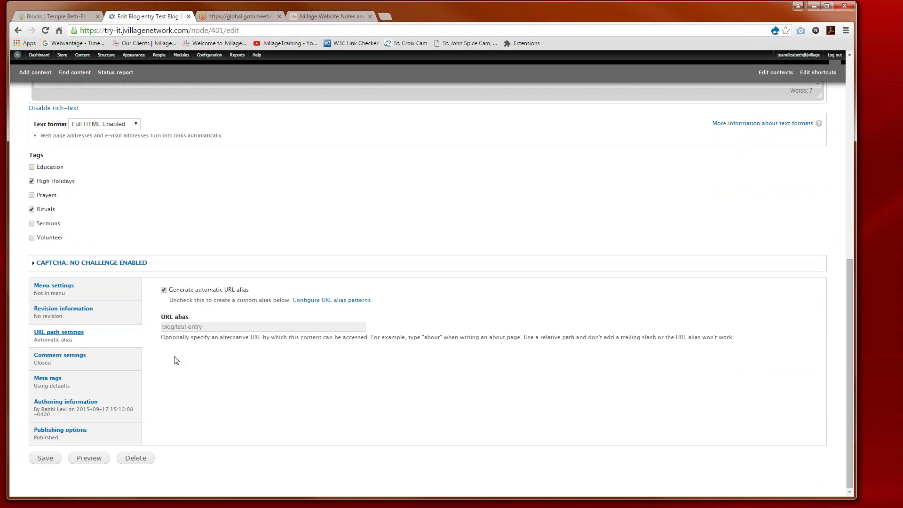
scroll(174, 406, "up", 8)
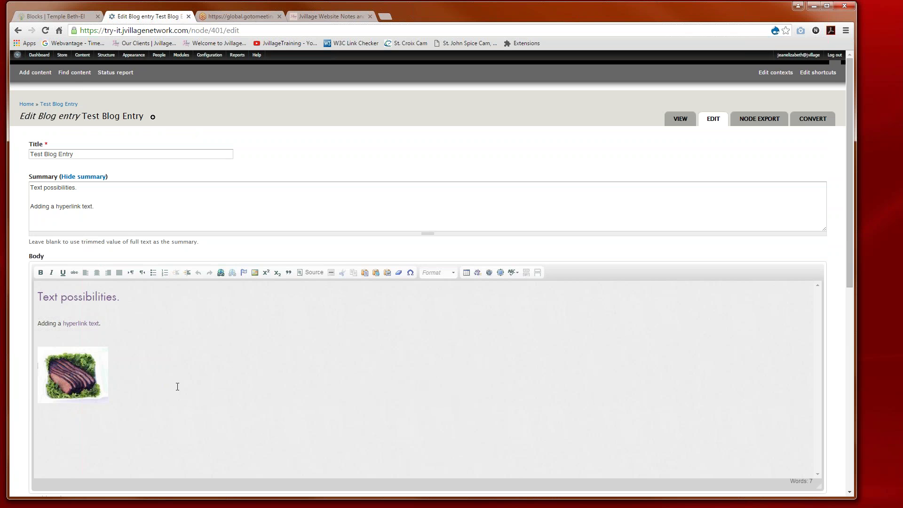
Step: Check the homepage blog block, reopen Test Blog Entry's edit form, then return to the homepage
left_click(17, 55)
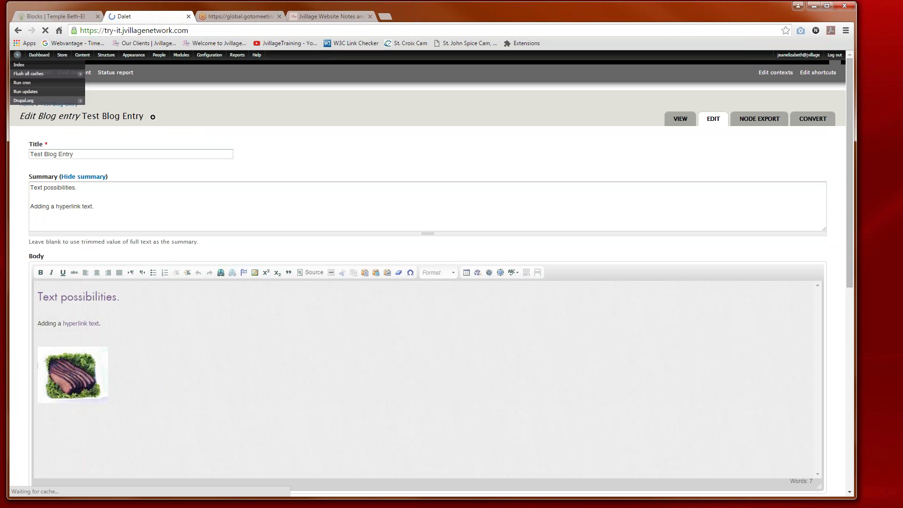
scroll(585, 414, "down", 4)
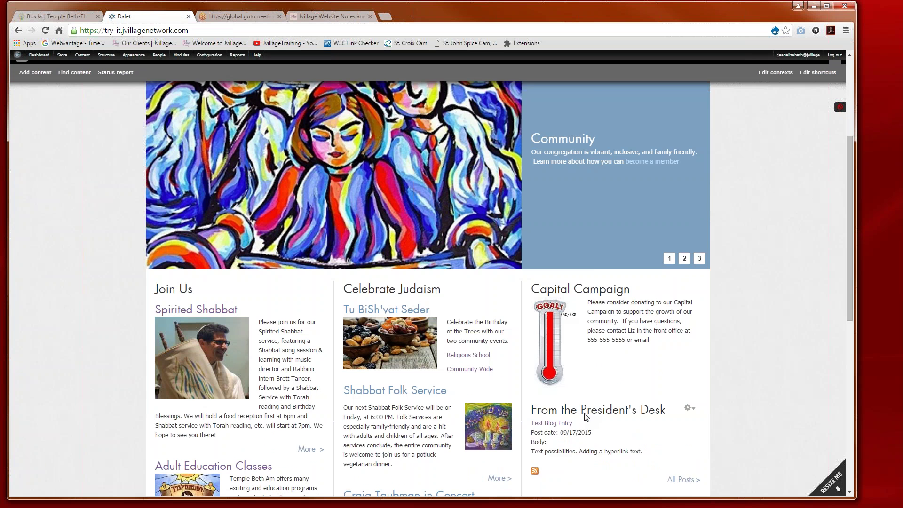
scroll(606, 397, "down", 1)
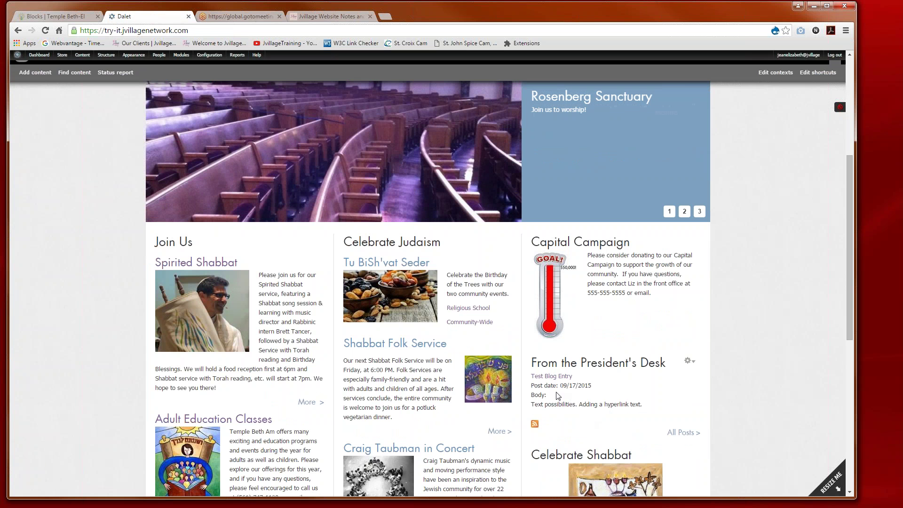
left_click(554, 377)
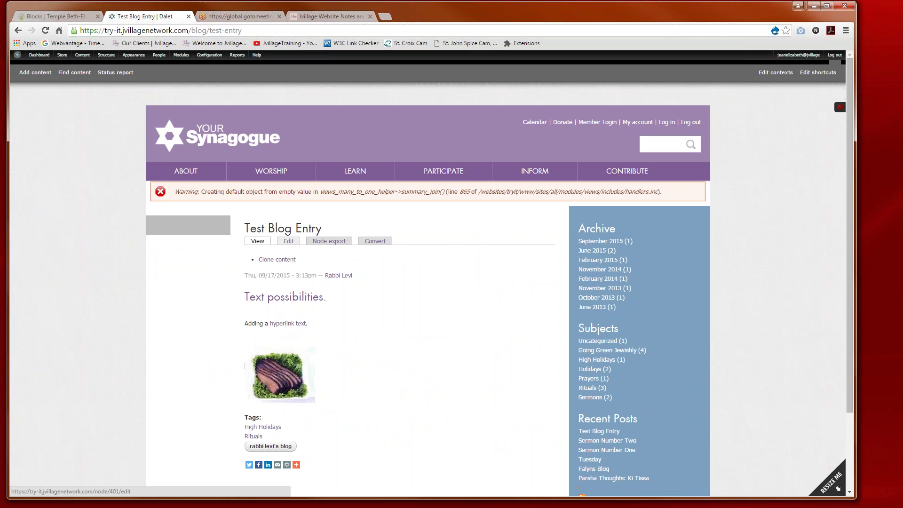
left_click(288, 241)
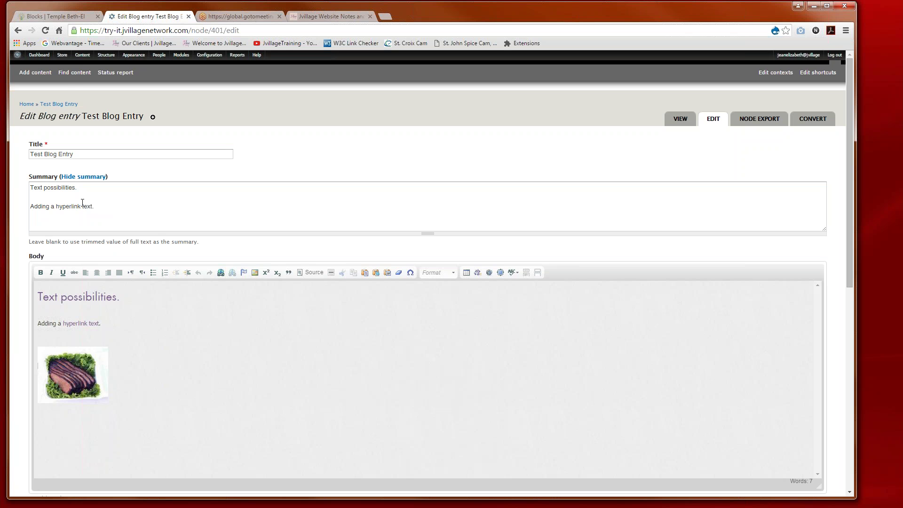
left_click(18, 55)
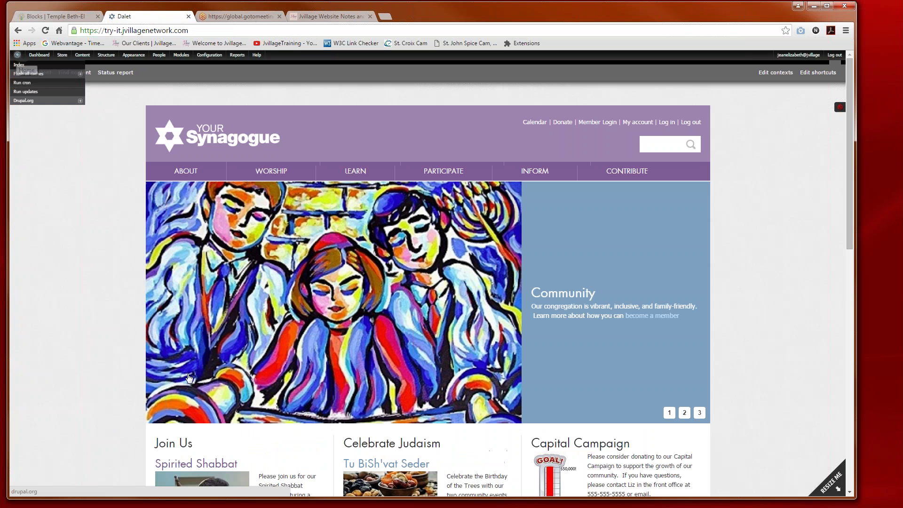
Step: Check the homepage blog block, then go to the People administration page
scroll(189, 377, "down", 5)
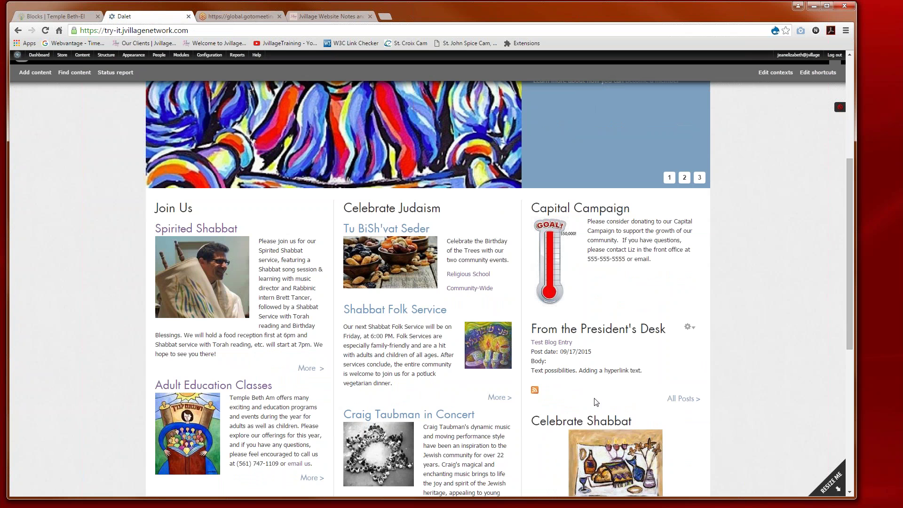
scroll(596, 402, "up", 5)
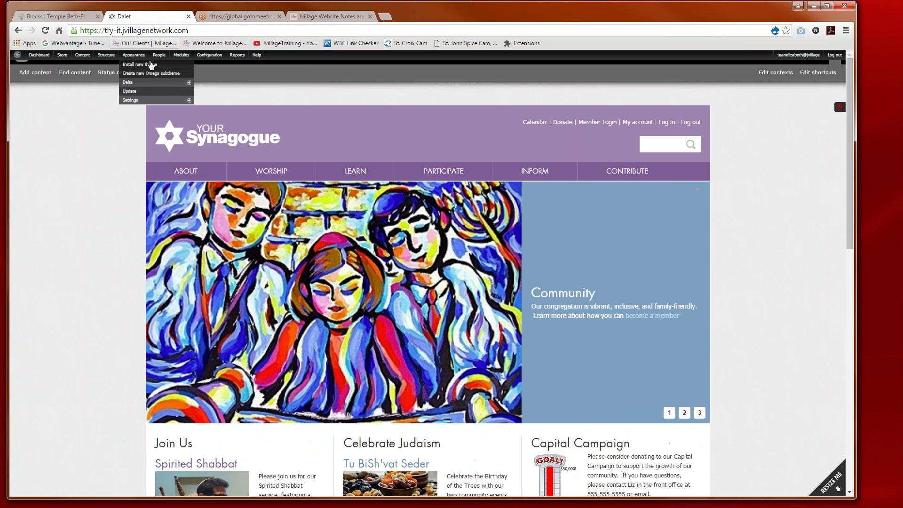
left_click(158, 57)
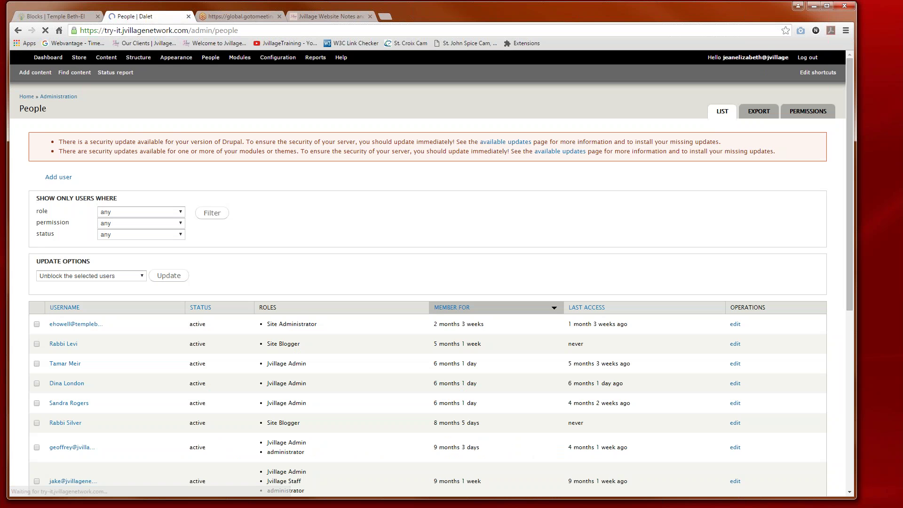
Step: Scroll through the People list of user accounts and the security-update warnings above it
scroll(382, 282, "down", 3)
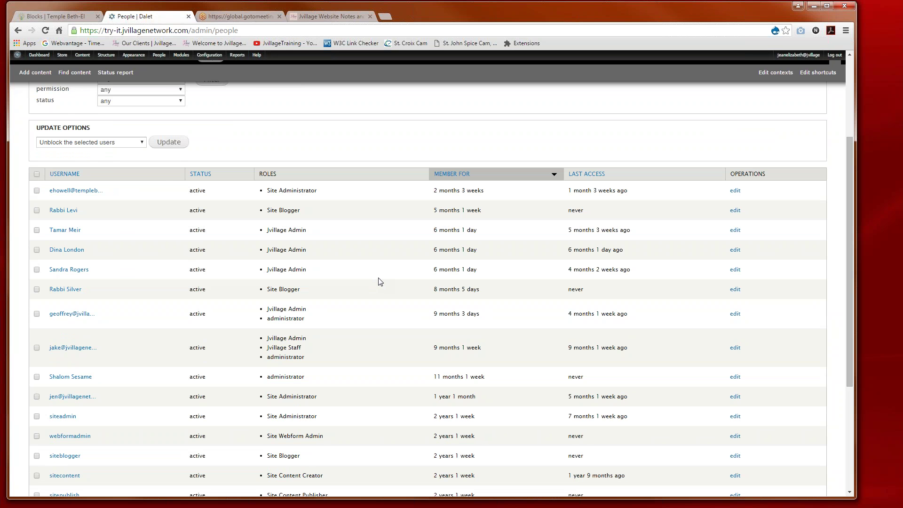
scroll(380, 282, "up", 2)
scroll(377, 280, "down", 2)
scroll(373, 278, "down", 1)
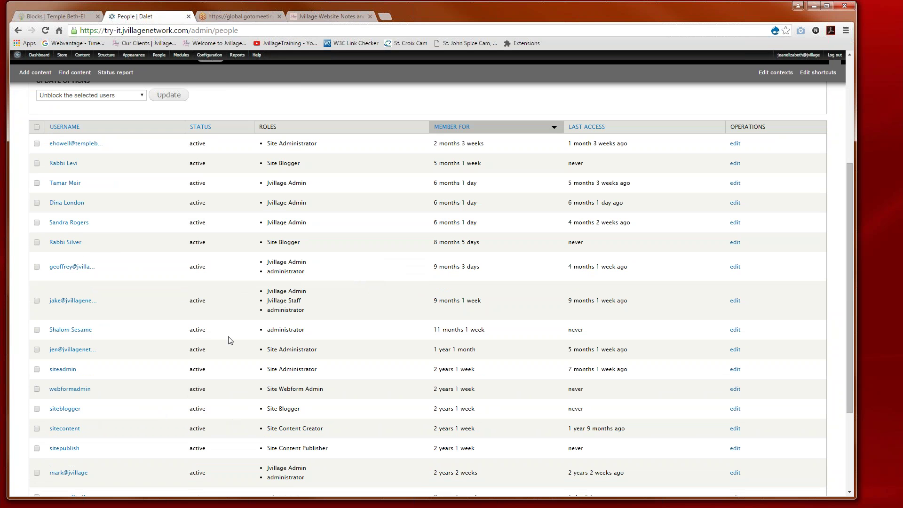
scroll(228, 348, "up", 2)
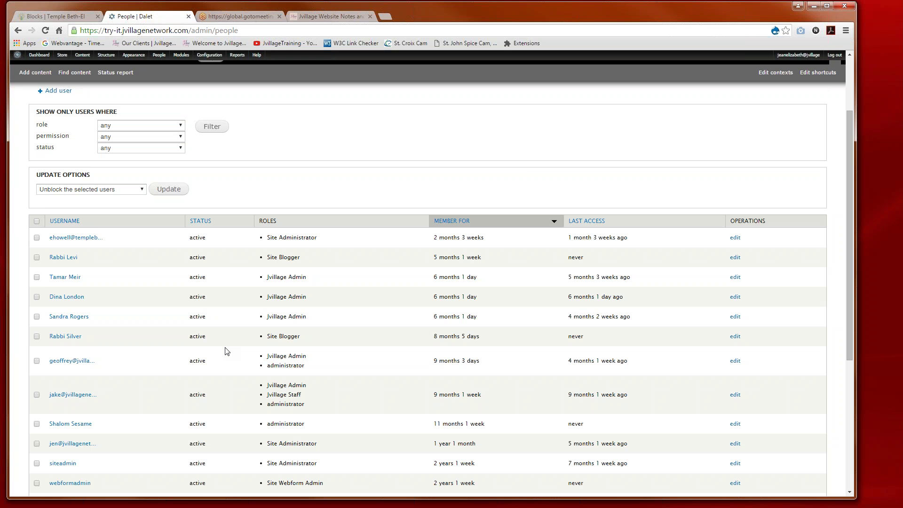
scroll(228, 351, "up", 2)
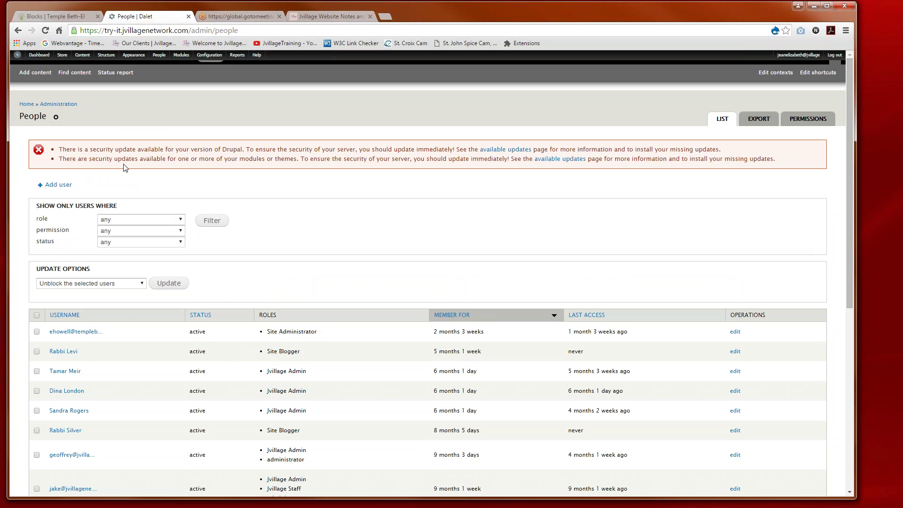
mouse_move(161, 58)
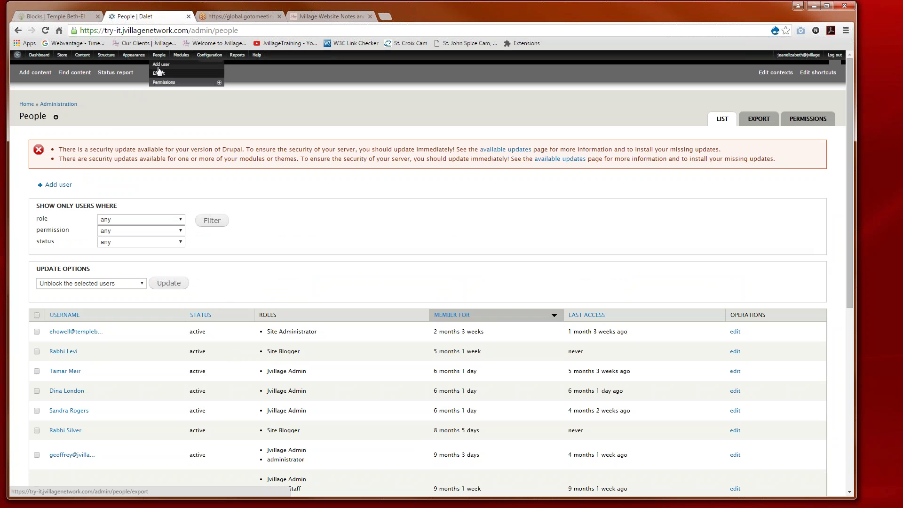
Step: Start a new user account, entering the username and the user's e-mail address
left_click(158, 66)
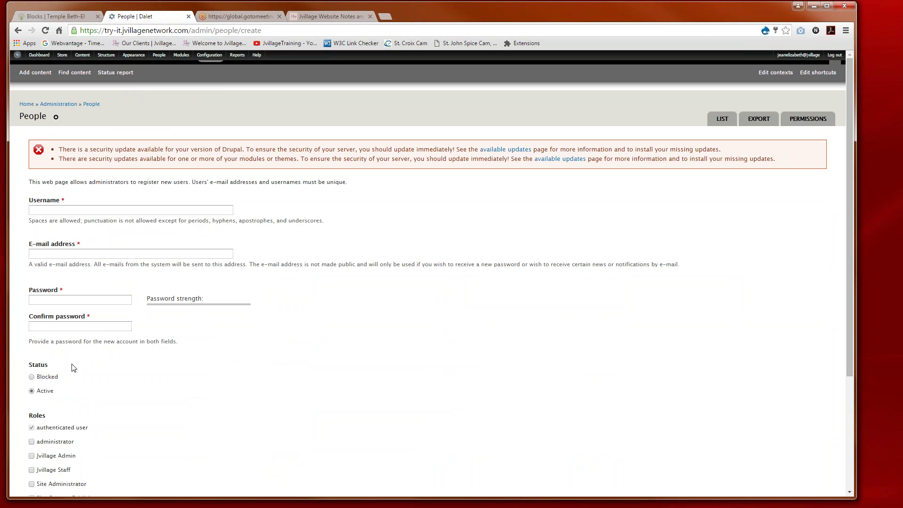
left_click(37, 211)
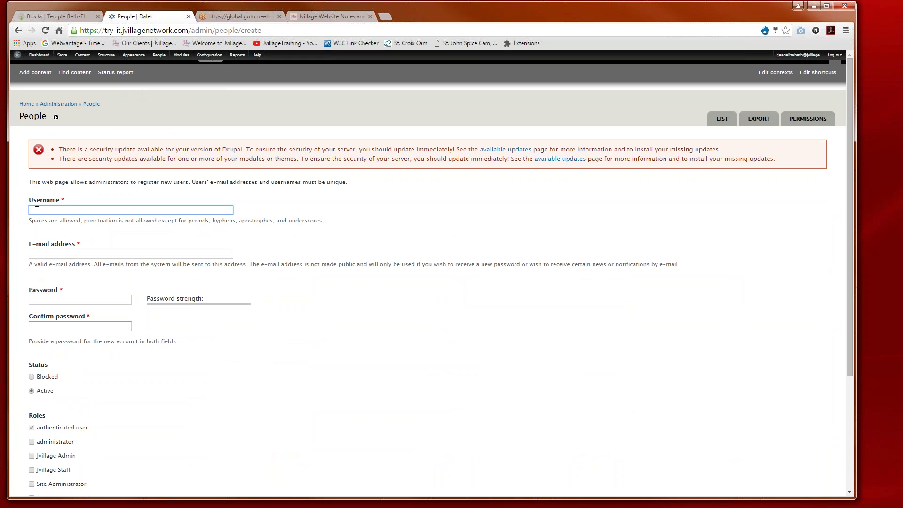
type("Cantor ")
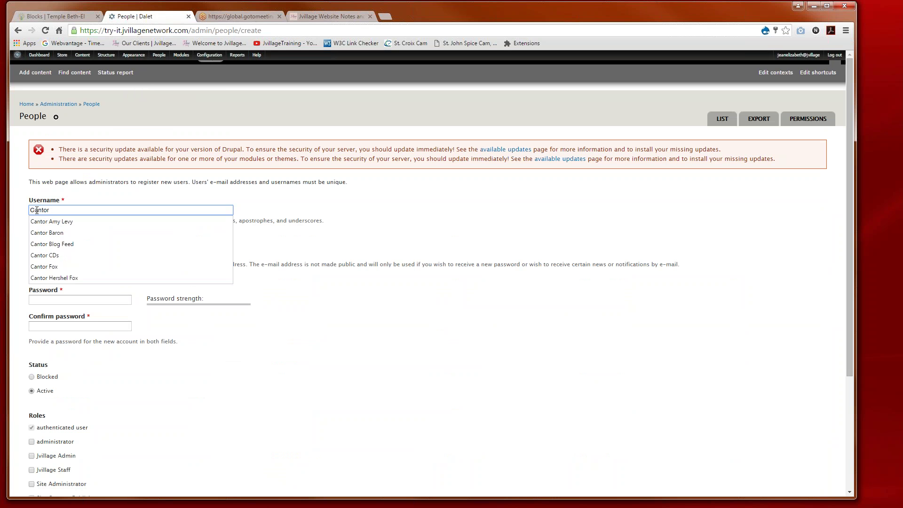
type("Rose")
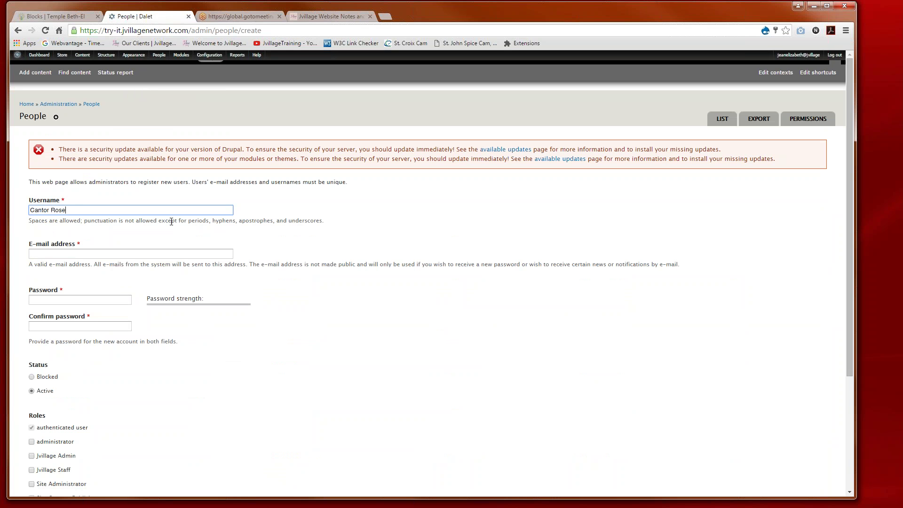
left_click(139, 241)
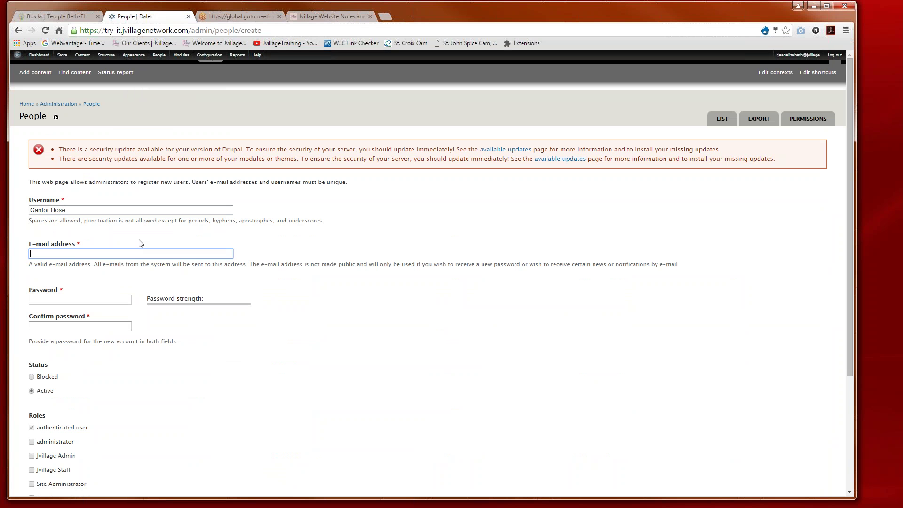
left_click(107, 254)
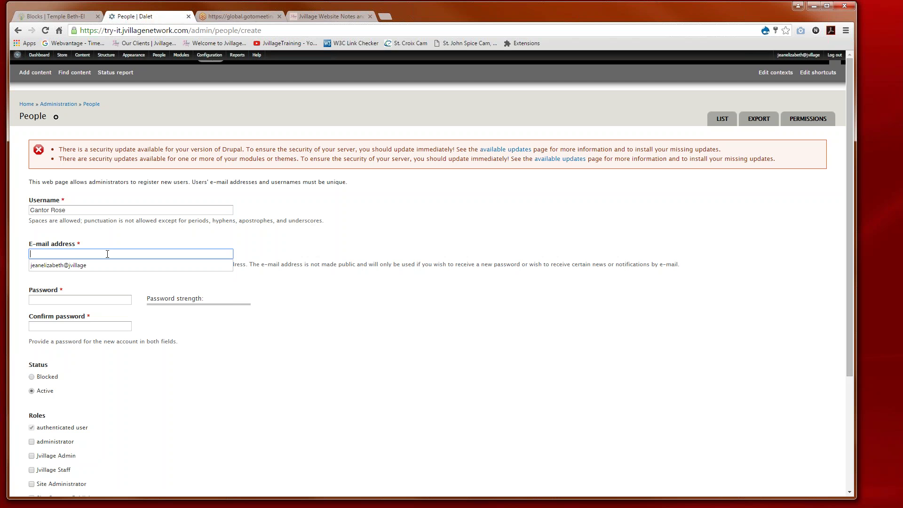
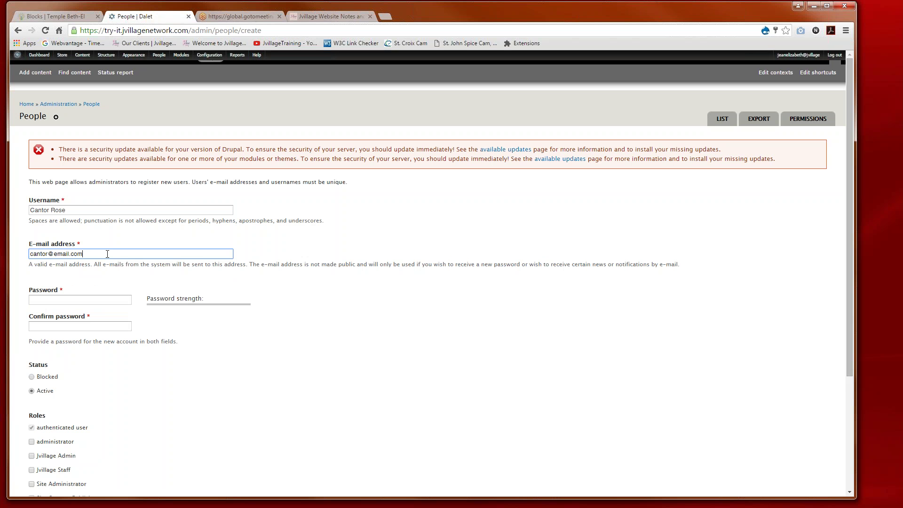
Step: Enter a matching five-character password in both password fields and scroll down to Roles
left_click(56, 300)
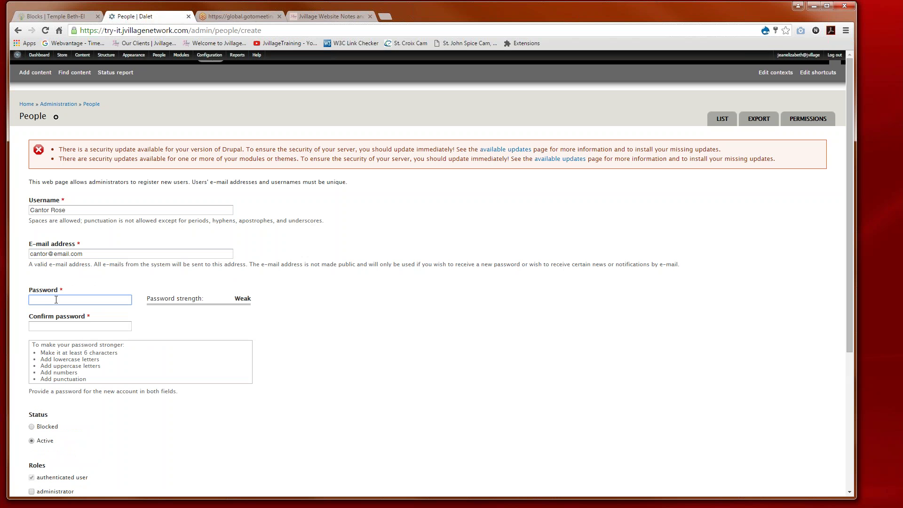
type("!!!!!")
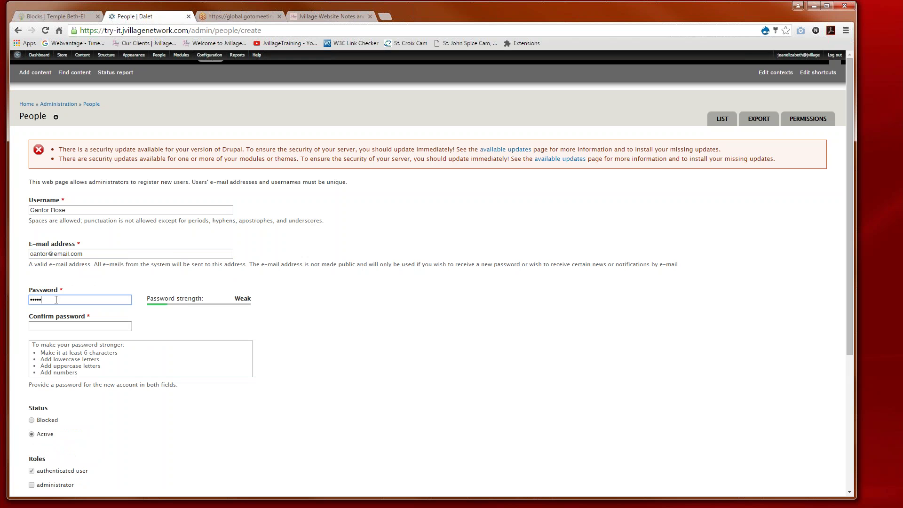
key("Tab")
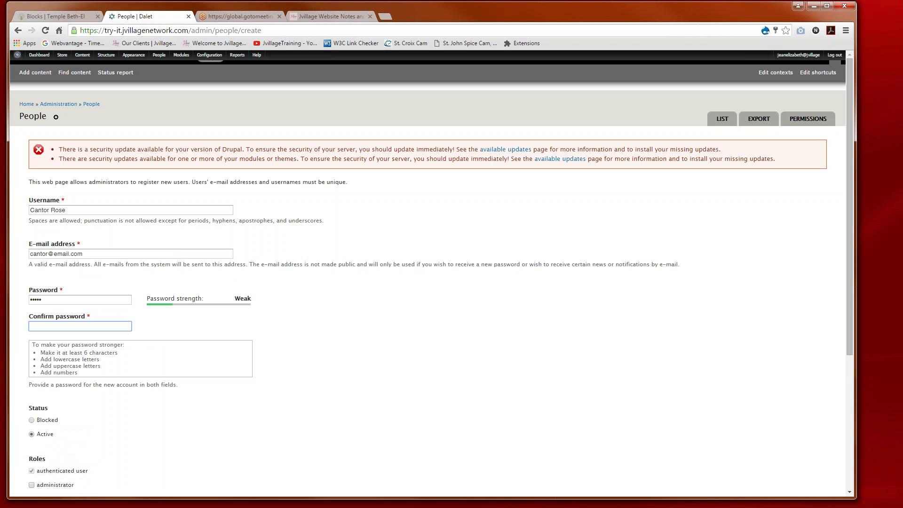
type("!!!!!")
left_click(157, 432)
scroll(157, 432, "down", 1)
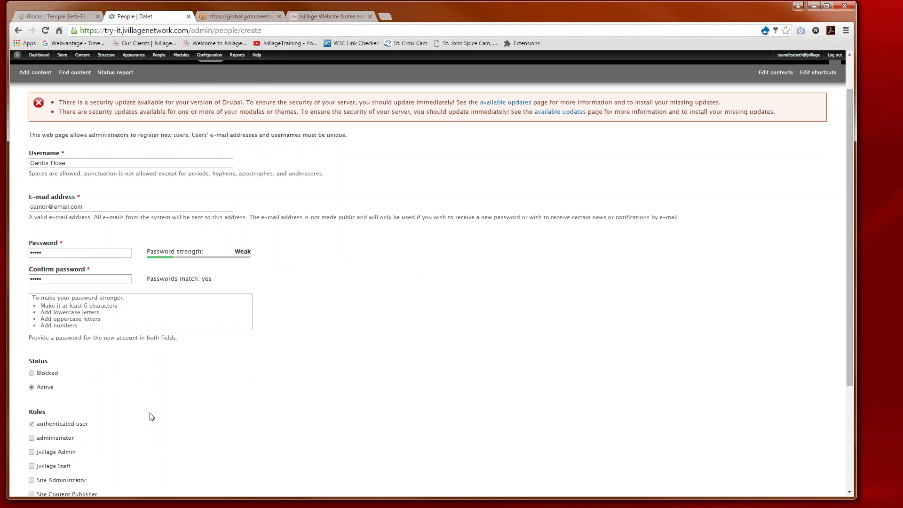
scroll(151, 417, "down", 2)
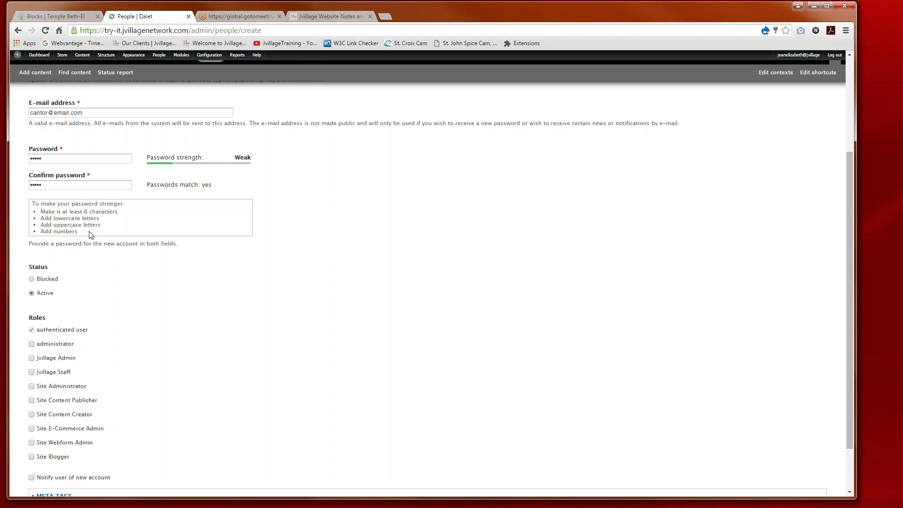
scroll(96, 281, "down", 1)
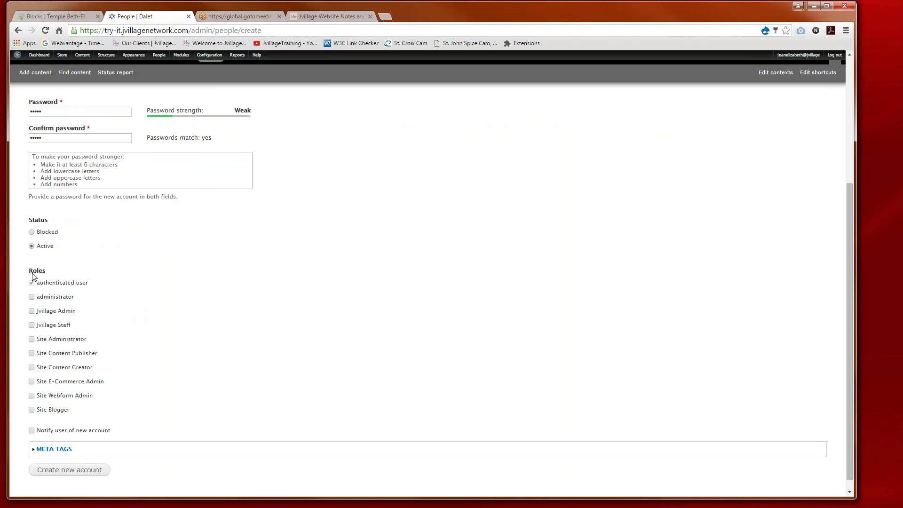
scroll(172, 328, "down", 1)
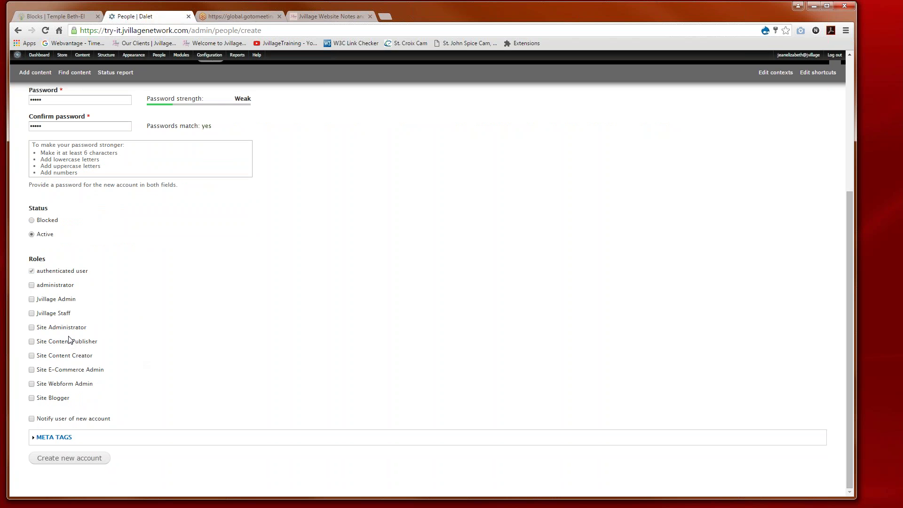
Step: Give the new account the Site Blogger role, create it, and return to the People list
left_click(32, 399)
scroll(151, 403, "up", 4)
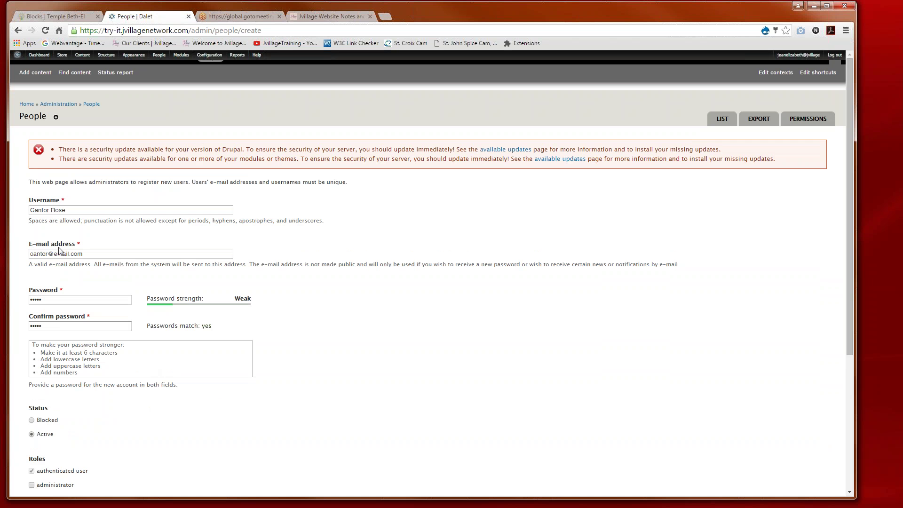
scroll(59, 250, "down", 5)
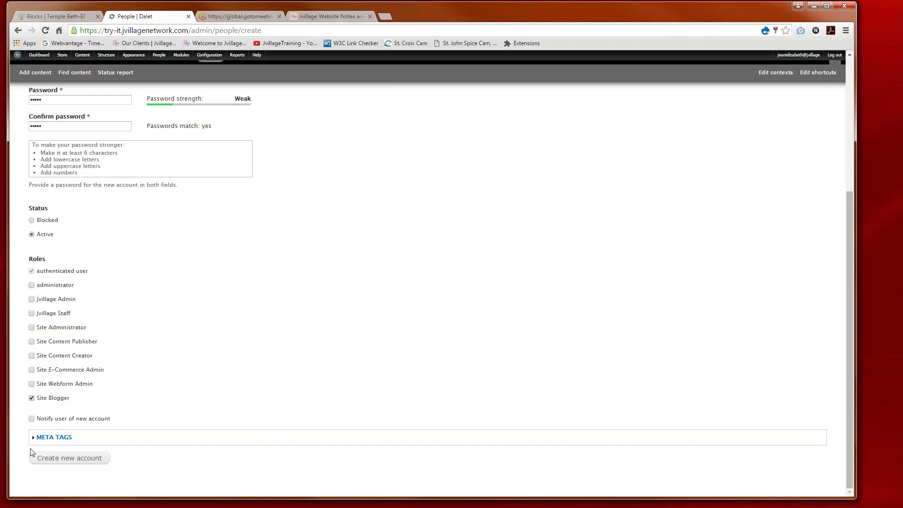
scroll(87, 215, "up", 3)
scroll(121, 416, "down", 3)
left_click(65, 458)
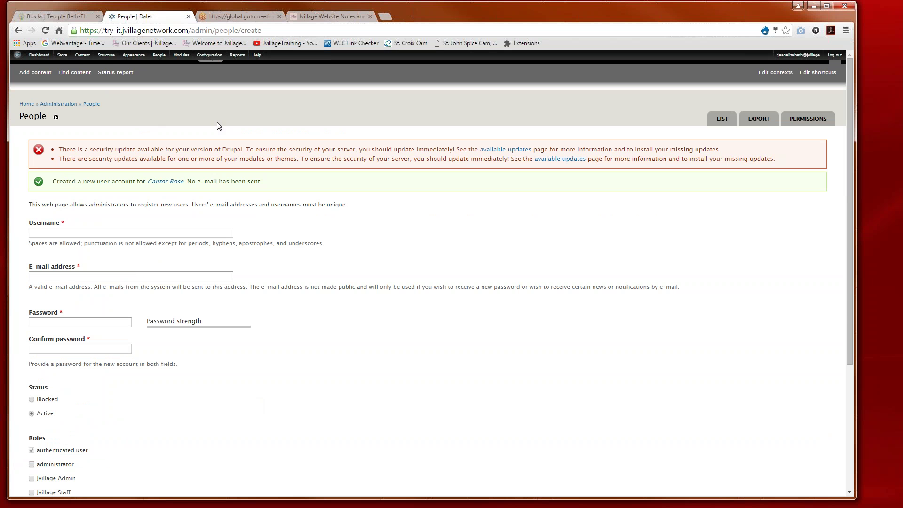
left_click(724, 123)
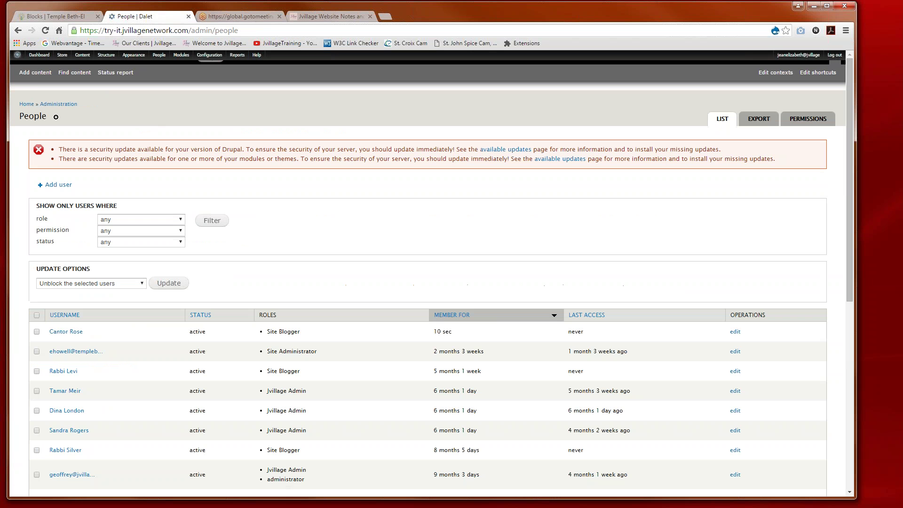
Step: Review the new Site Blogger account alongside the existing administrator, blogger and staff accounts
scroll(456, 283, "down", 2)
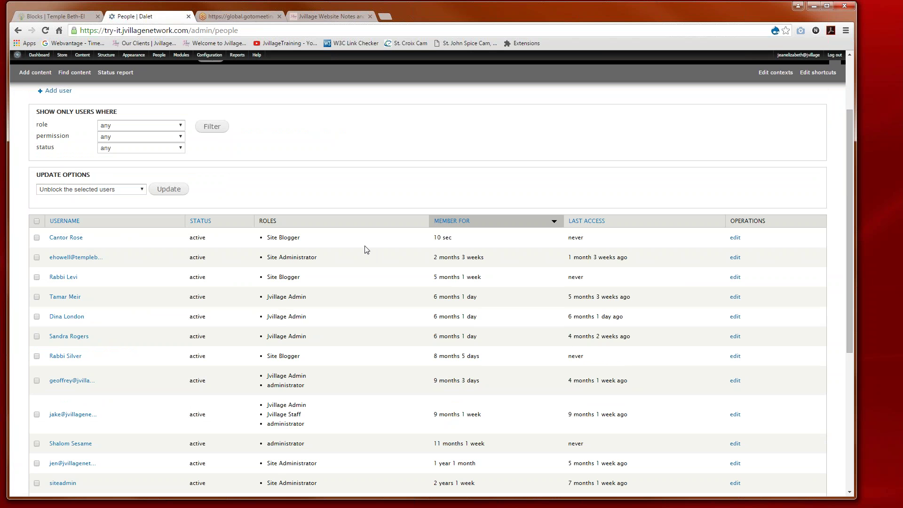
scroll(366, 249, "up", 2)
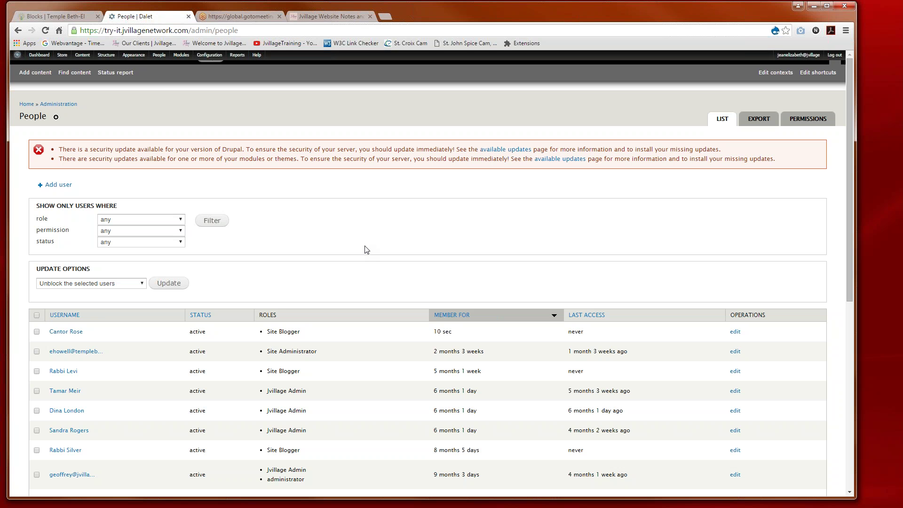
scroll(356, 275, "down", 1)
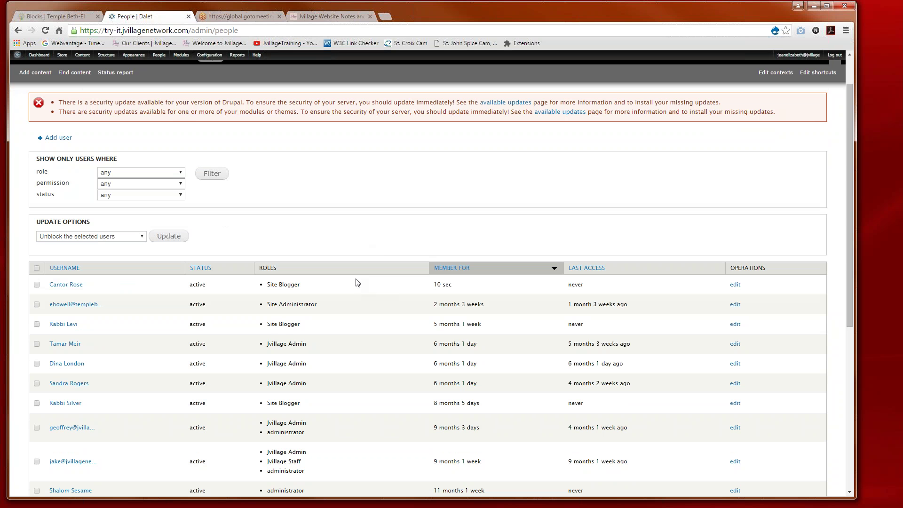
scroll(354, 311, "down", 4)
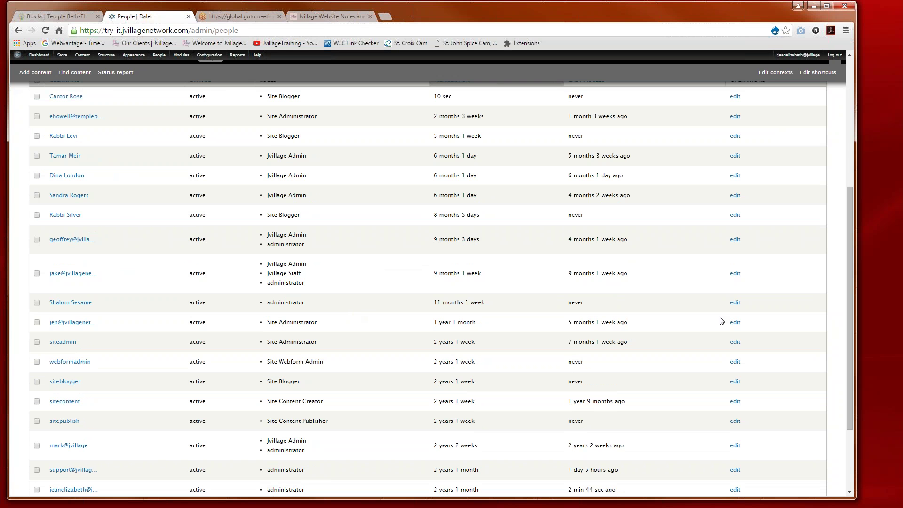
Step: Open another administrator's account edit form and try the Site Blogger role, leaving only Site Administrator checked
left_click(736, 324)
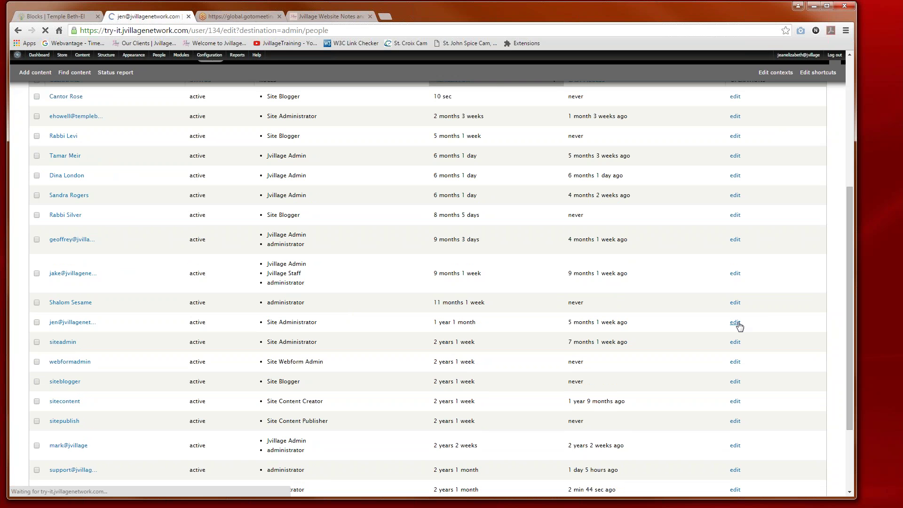
scroll(340, 409, "down", 1)
scroll(340, 409, "down", 1)
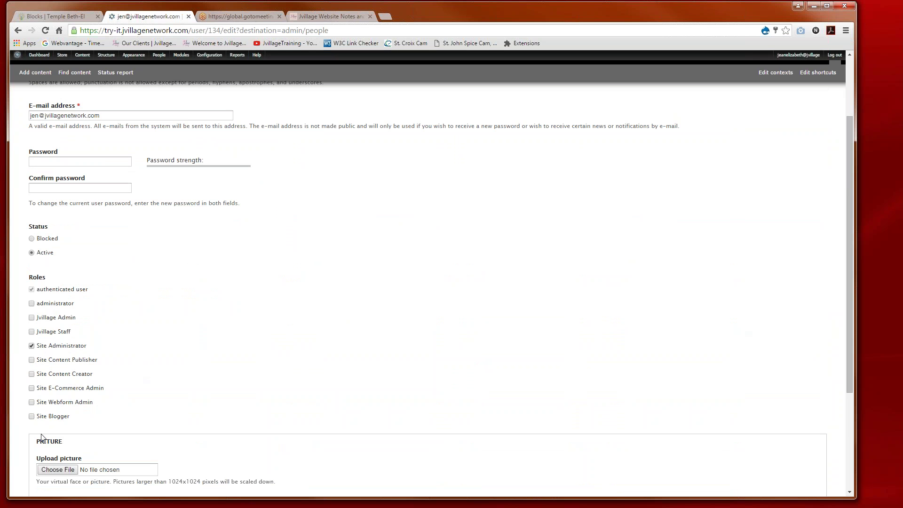
left_click(31, 417)
left_click(31, 417)
left_click(31, 417)
scroll(103, 381, "down", 1)
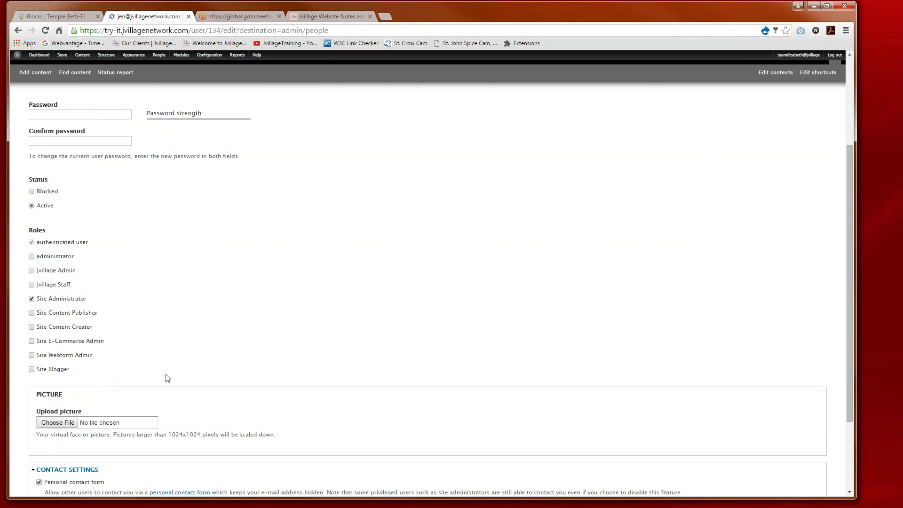
scroll(167, 379, "up", 3)
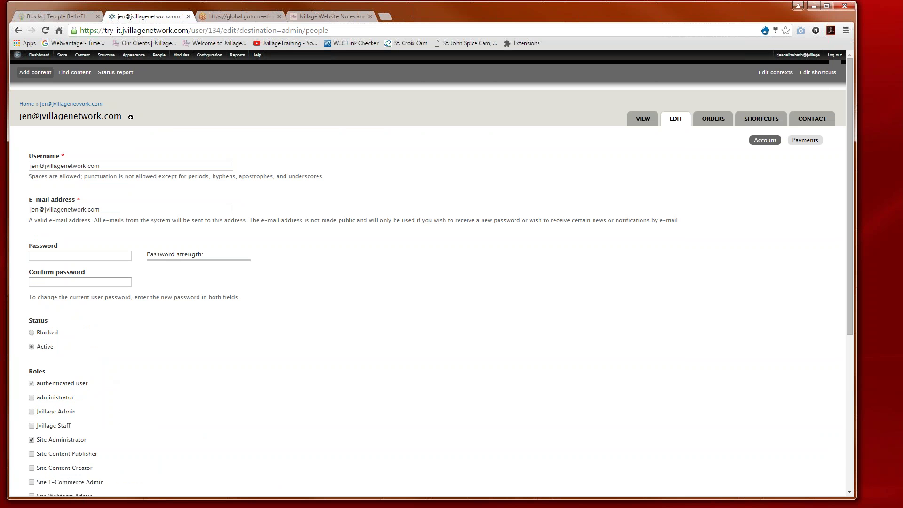
Step: Return to the homepage and check that the From the President's Desk block lists Test Blog Entry
left_click(17, 55)
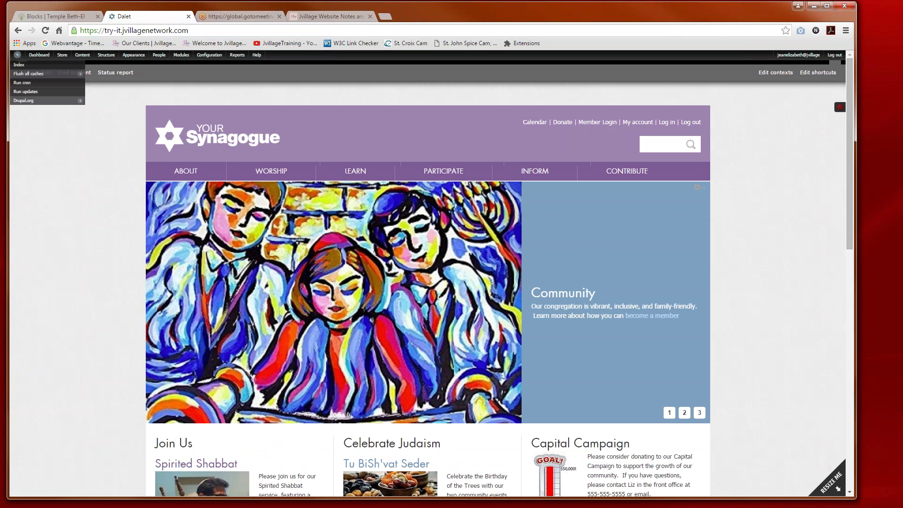
scroll(538, 402, "down", 3)
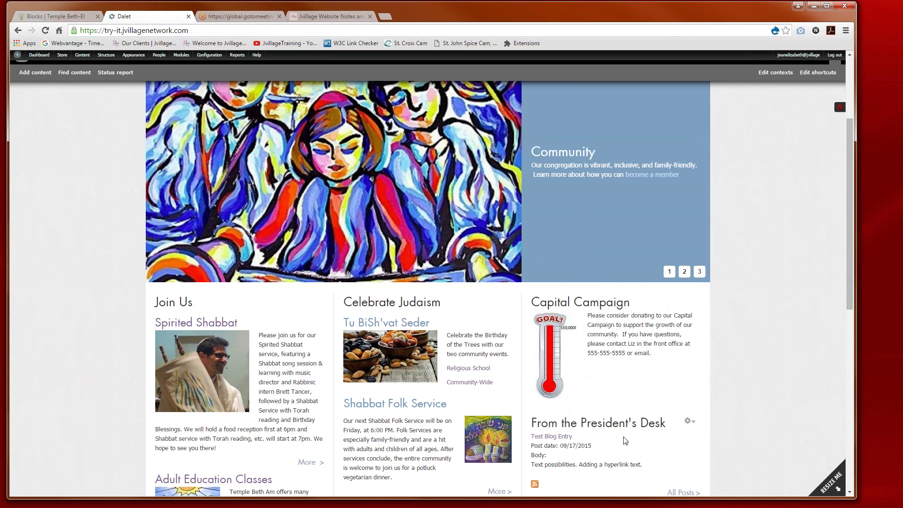
scroll(499, 388, "up", 3)
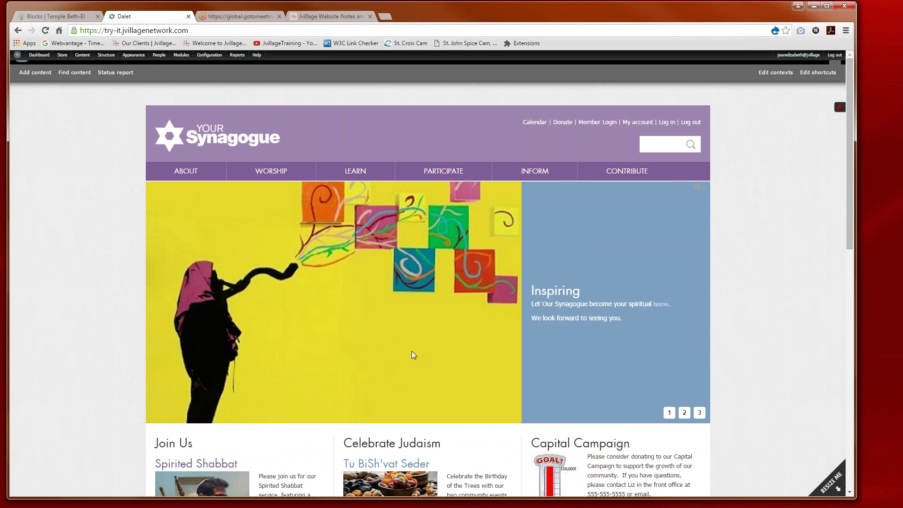
mouse_move(81, 56)
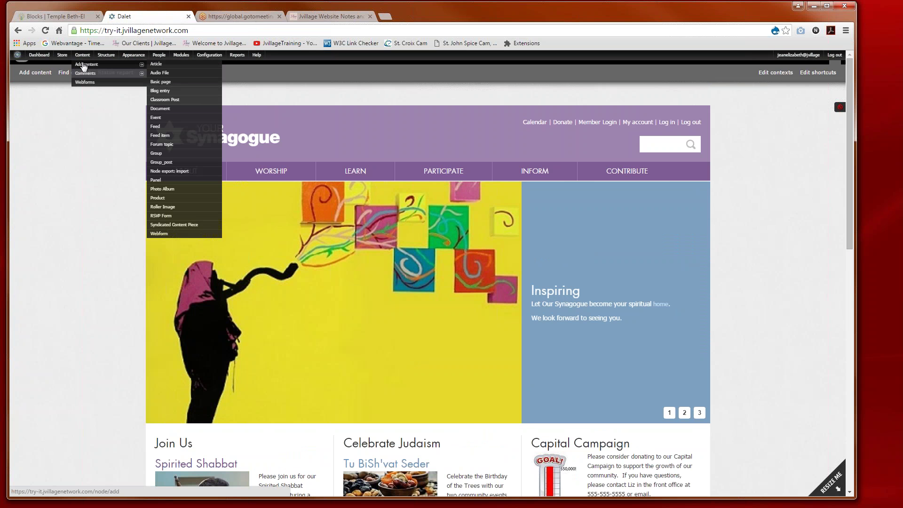
Step: Start a new Blog entry from Add content and look over its empty Title, Body and Tags fields
left_click(84, 64)
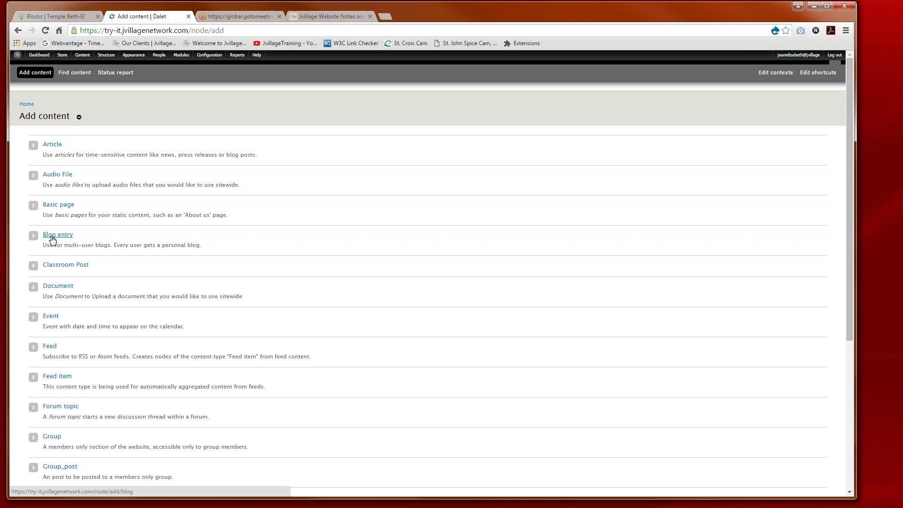
left_click(53, 237)
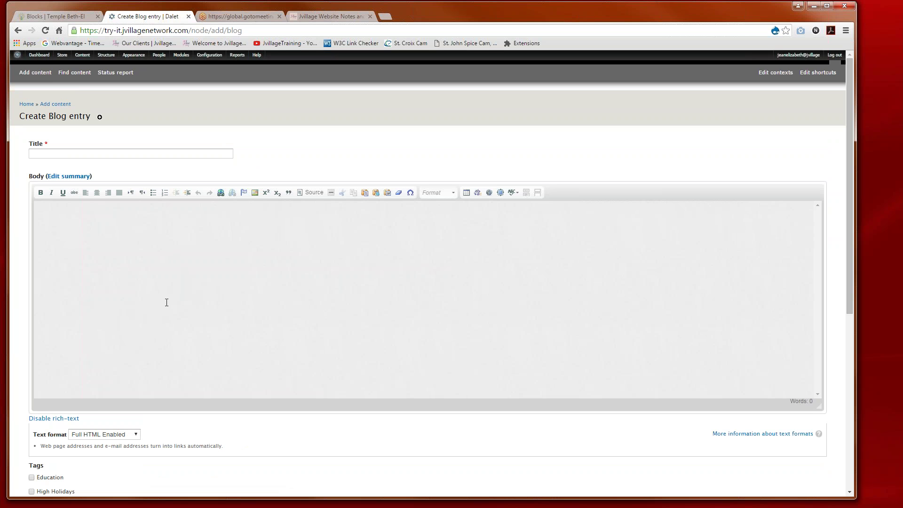
scroll(171, 301, "down", 1)
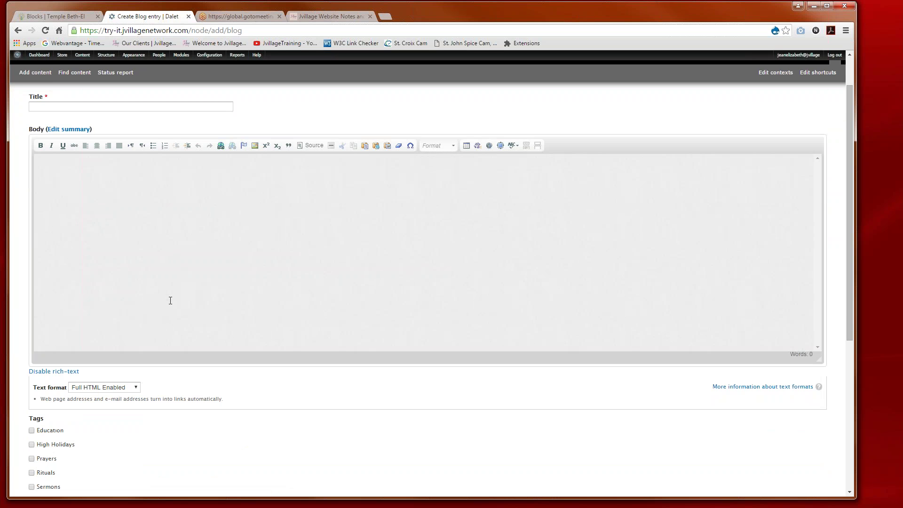
scroll(170, 301, "down", 3)
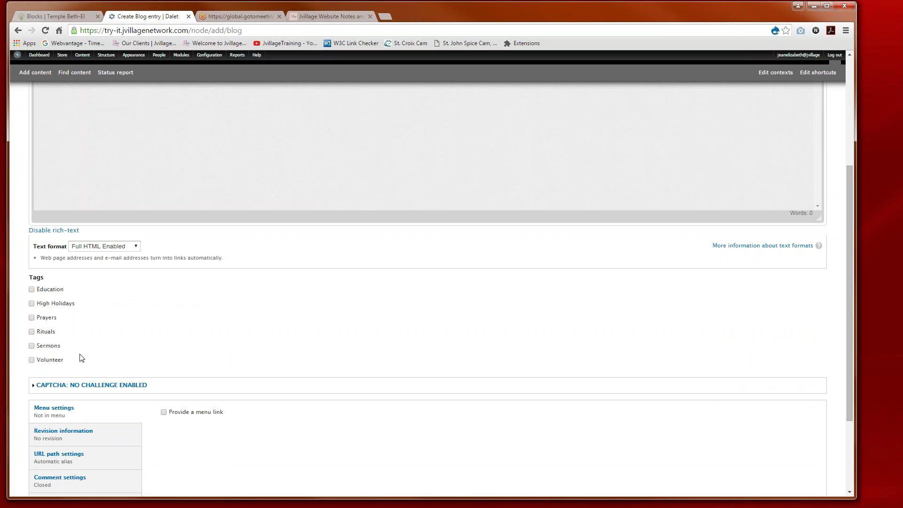
scroll(132, 356, "up", 1)
scroll(132, 356, "up", 3)
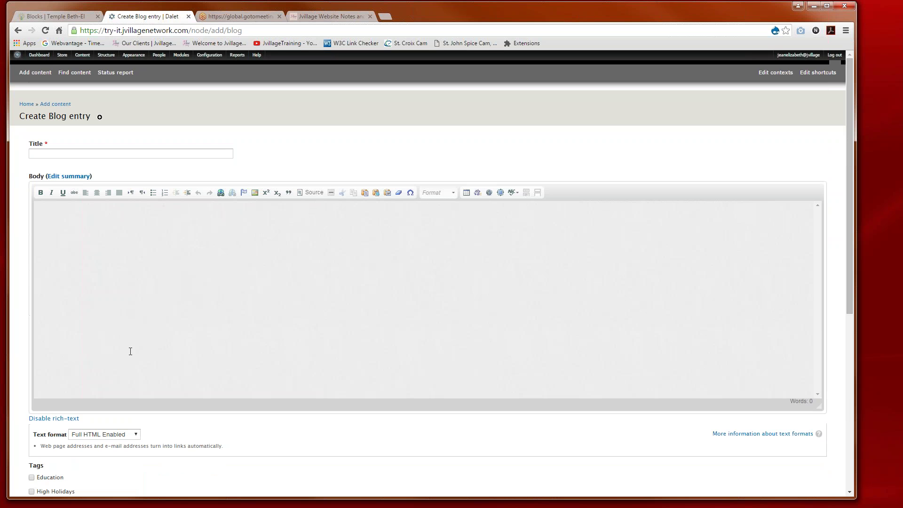
Step: Open the Tags vocabulary and add a new term named 'Litergy'
mouse_move(104, 58)
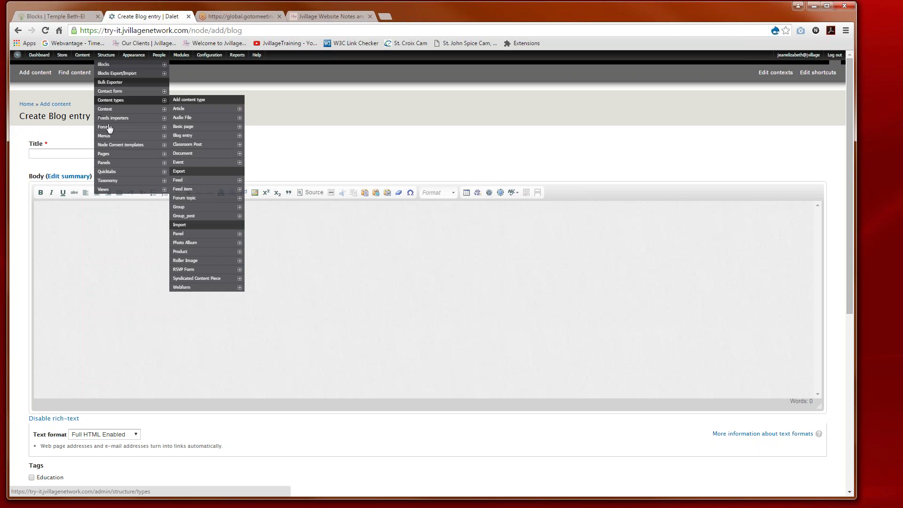
mouse_move(109, 183)
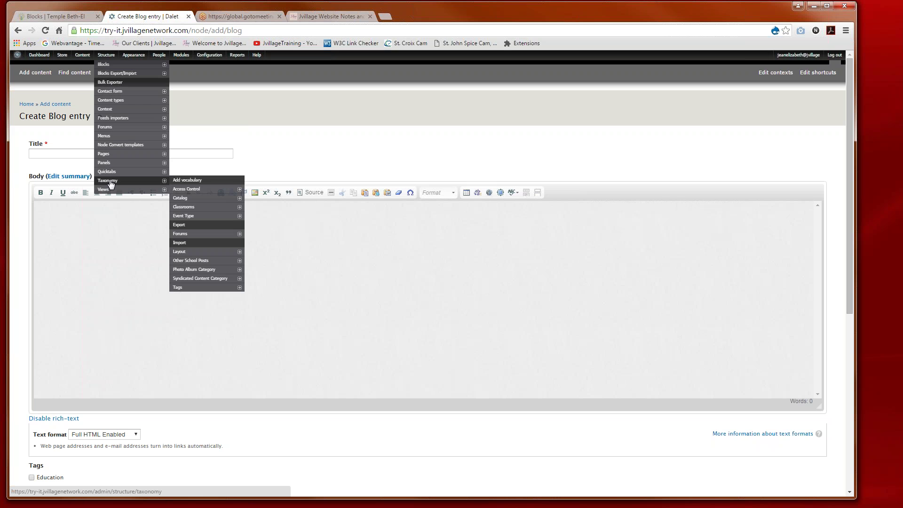
left_click(181, 288)
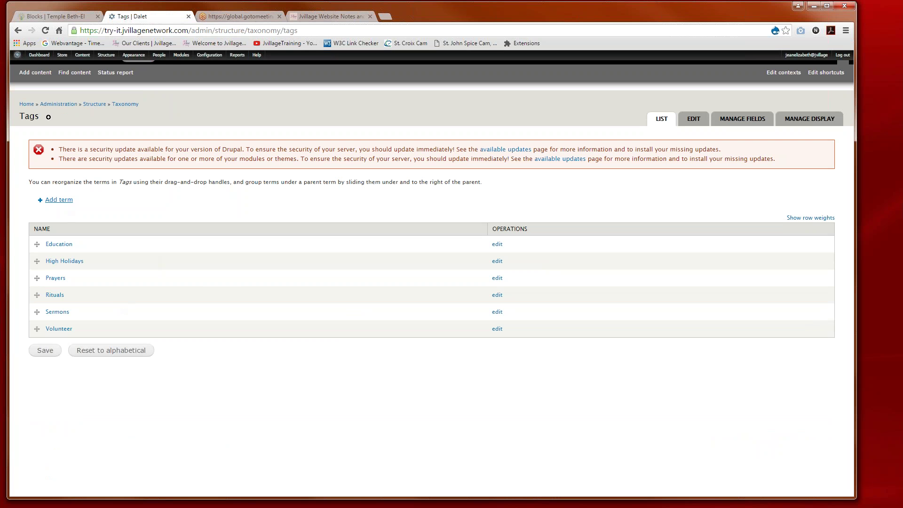
left_click(59, 200)
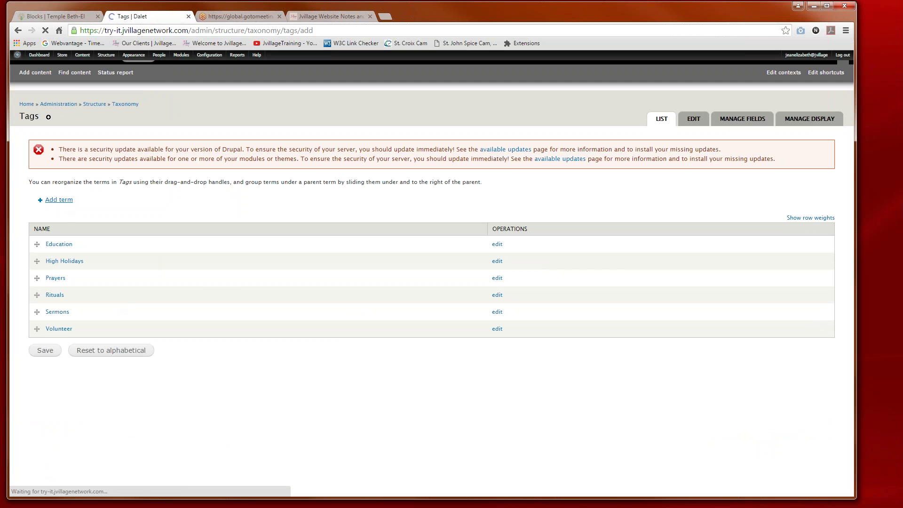
left_click(59, 195)
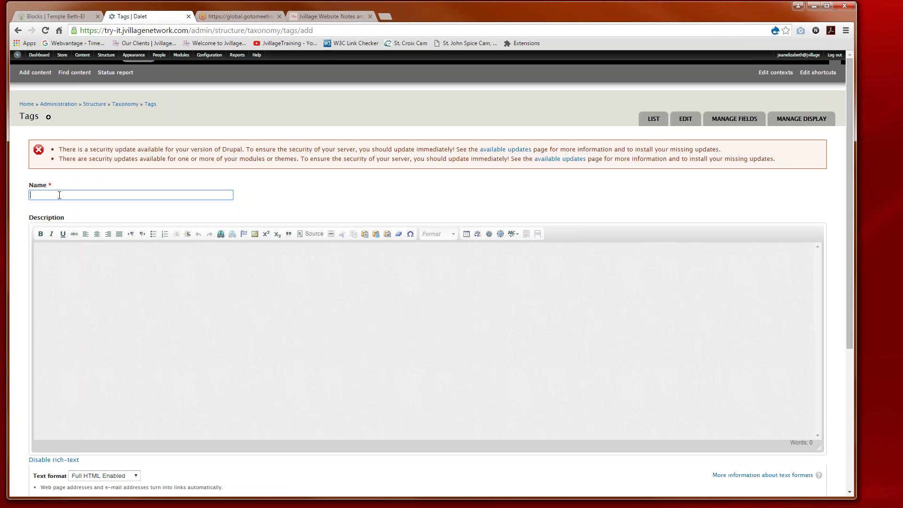
type("Lit")
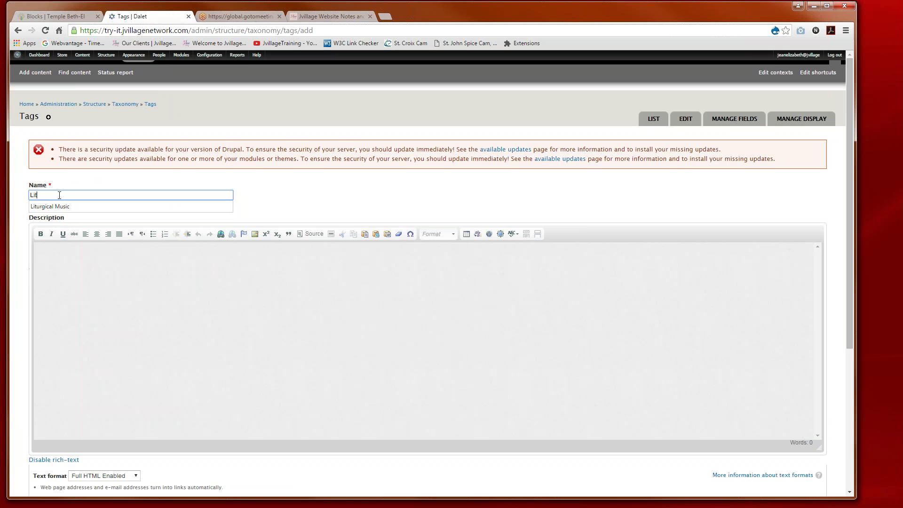
type("ergy")
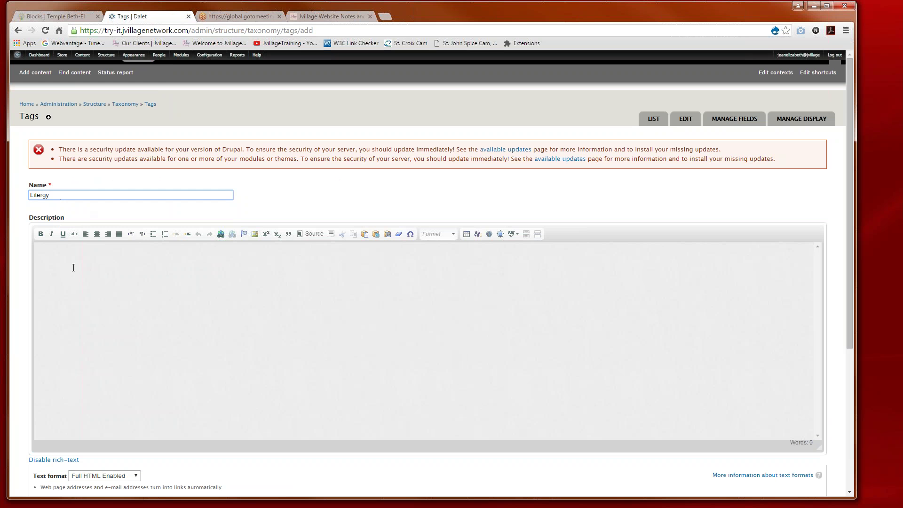
left_click(76, 260)
scroll(75, 260, "down", 2)
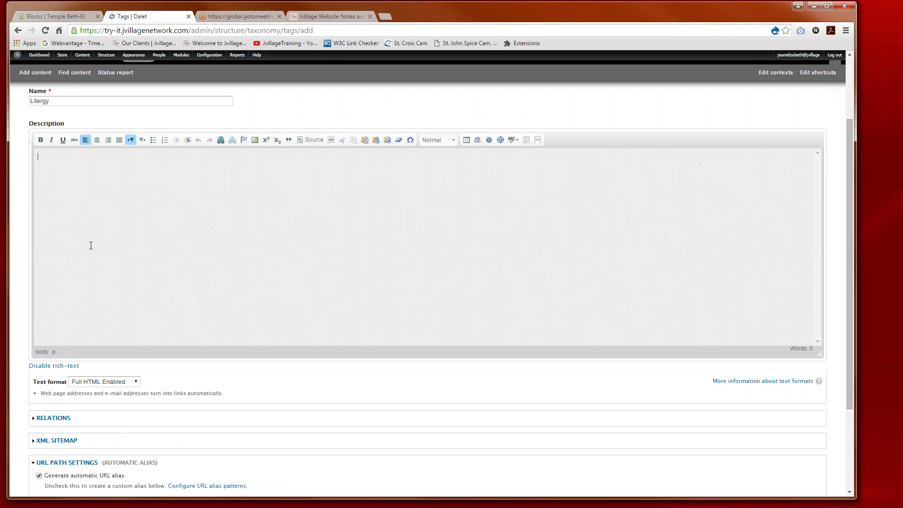
scroll(92, 276, "down", 3)
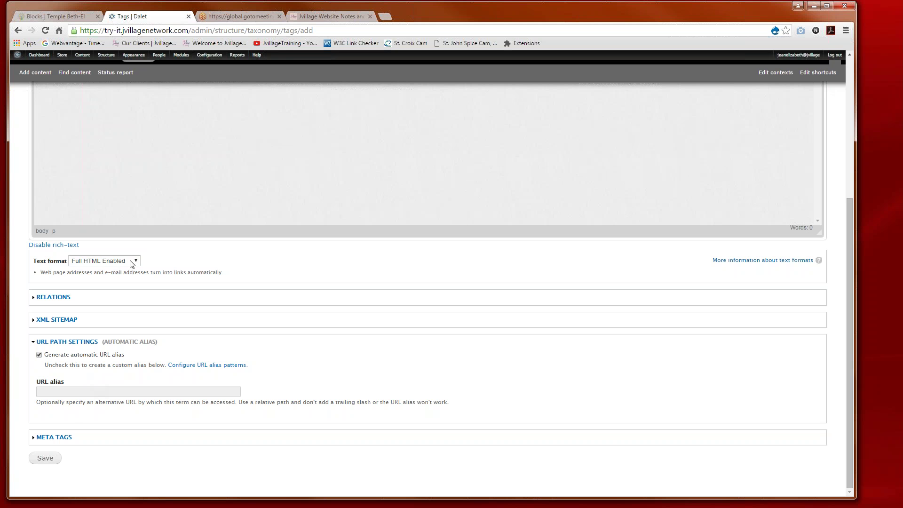
scroll(127, 260, "up", 5)
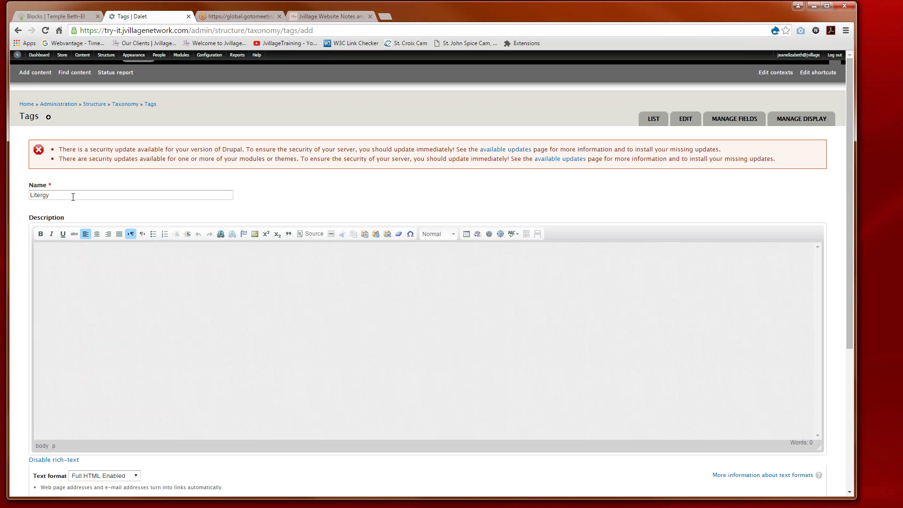
scroll(428, 330, "down", 5)
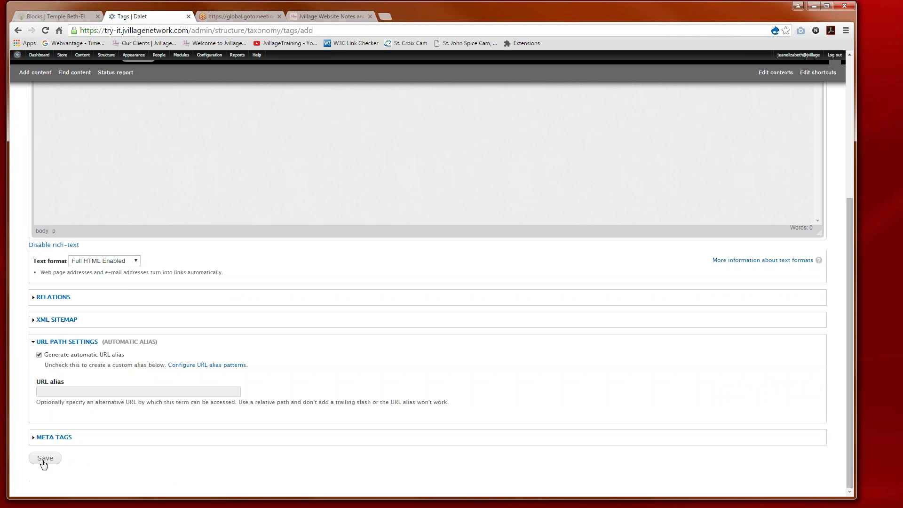
left_click(45, 459)
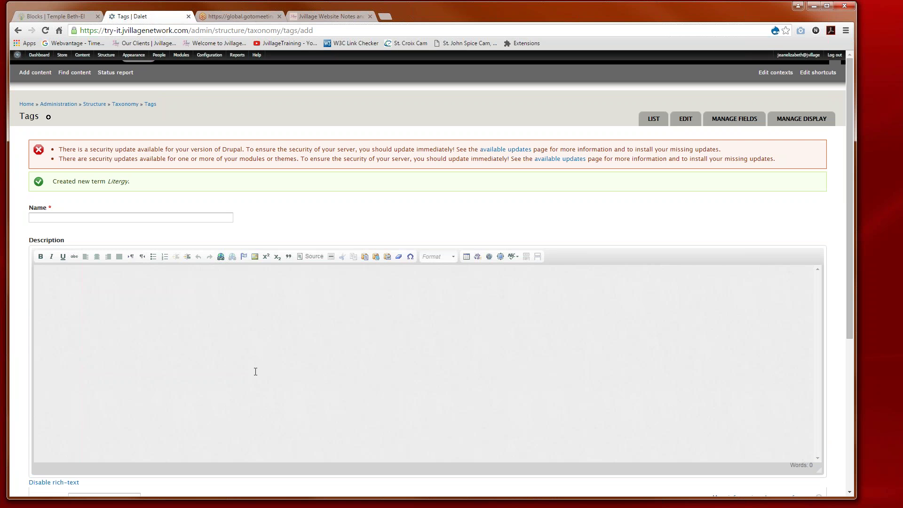
Step: Add a second Tags term named 'Music'
left_click(127, 218)
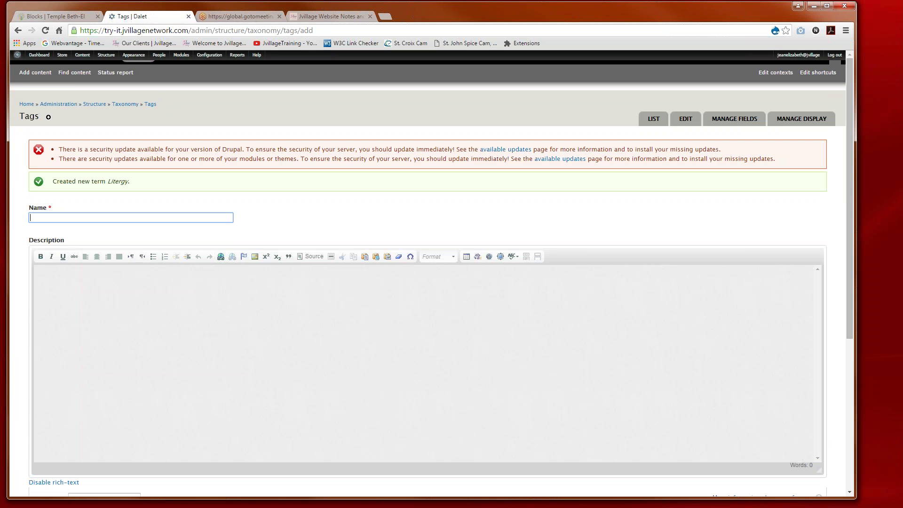
type("Music")
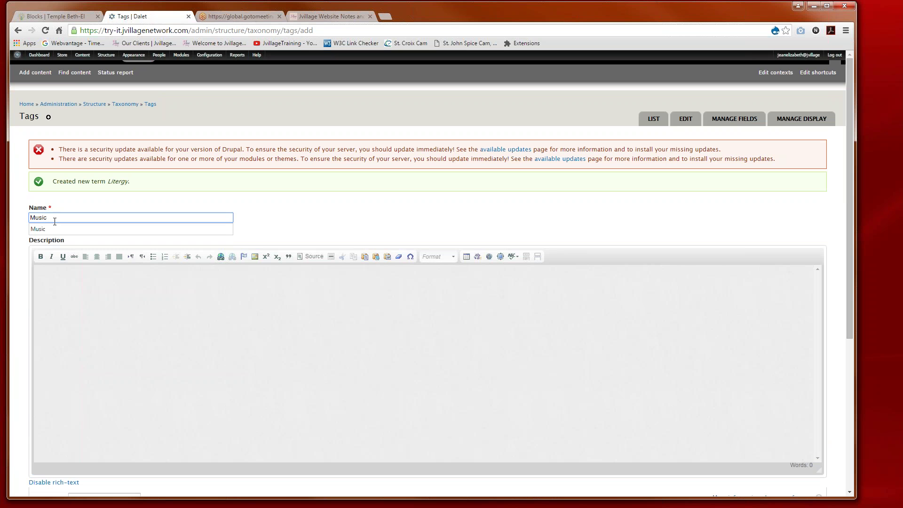
key("Down")
key("Return")
scroll(69, 296, "down", 5)
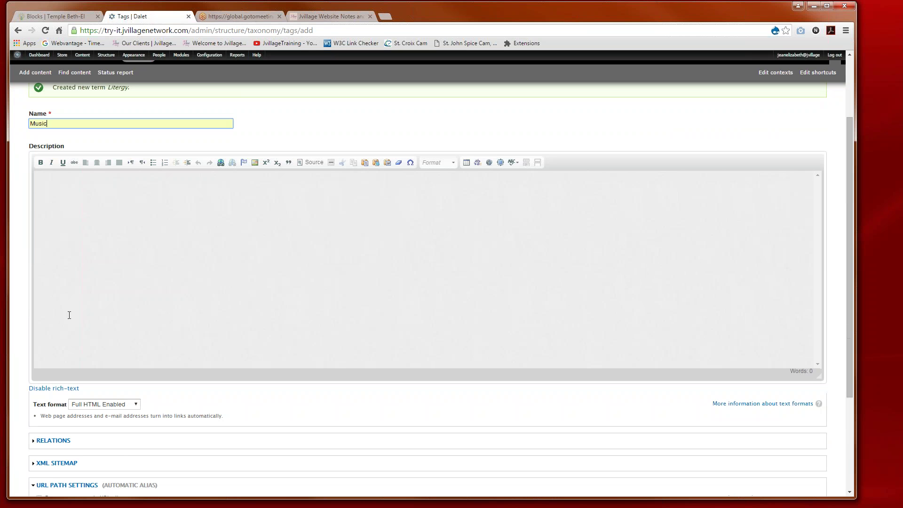
left_click(45, 458)
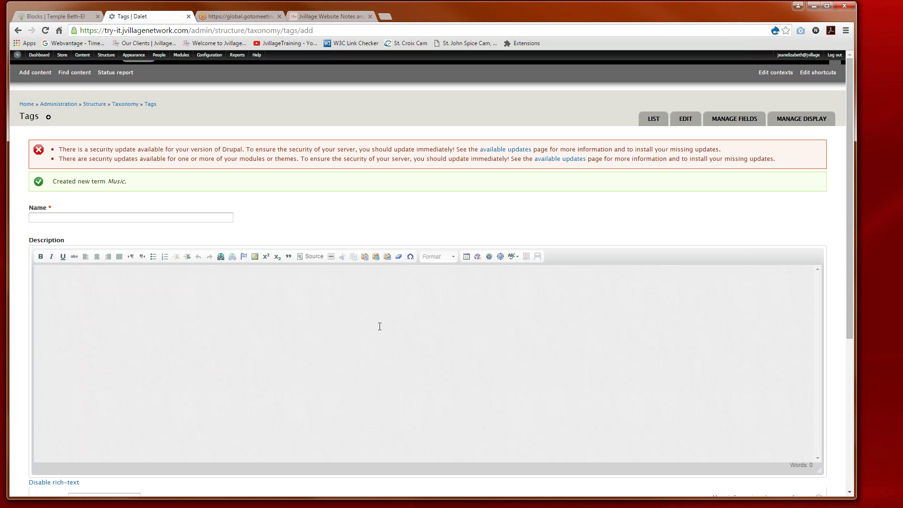
Step: Move the Rituals, Music and Prayers tags up and save, then reset the Tags to alphabetical order
left_click(653, 121)
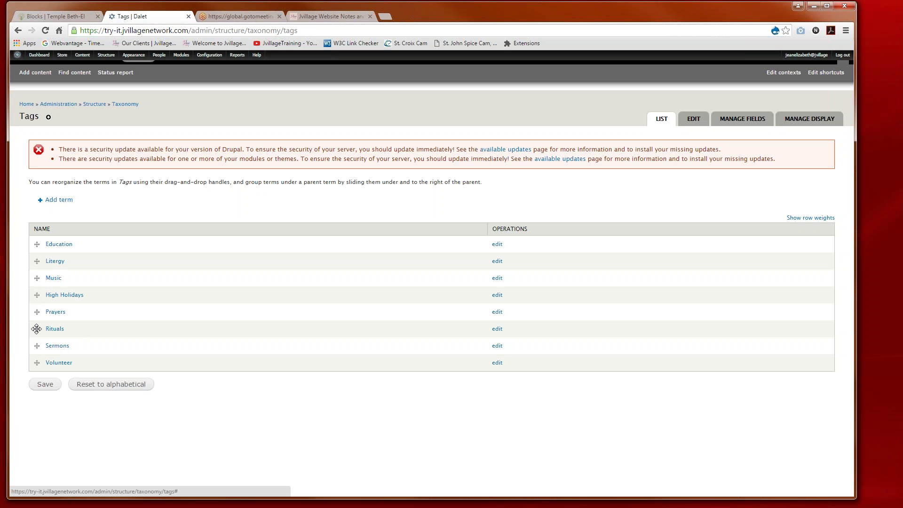
left_click_drag(37, 328, 37, 245)
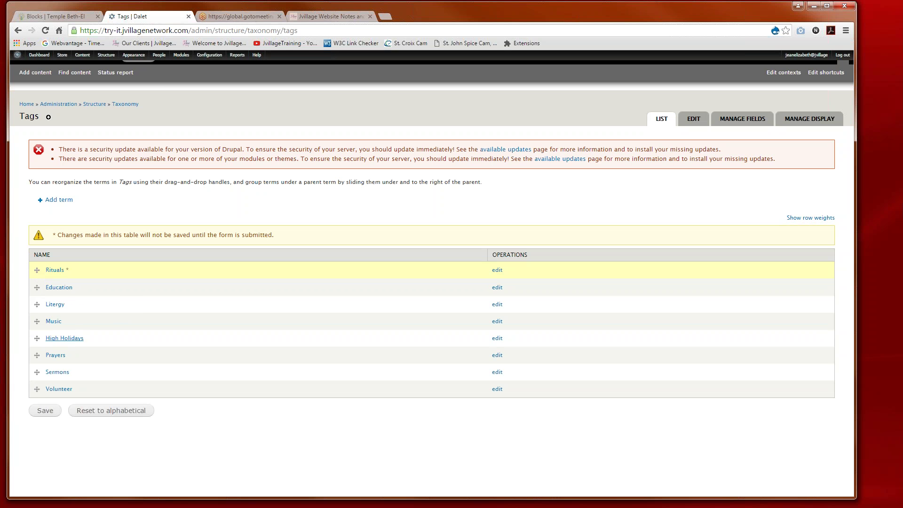
left_click_drag(36, 322, 38, 286)
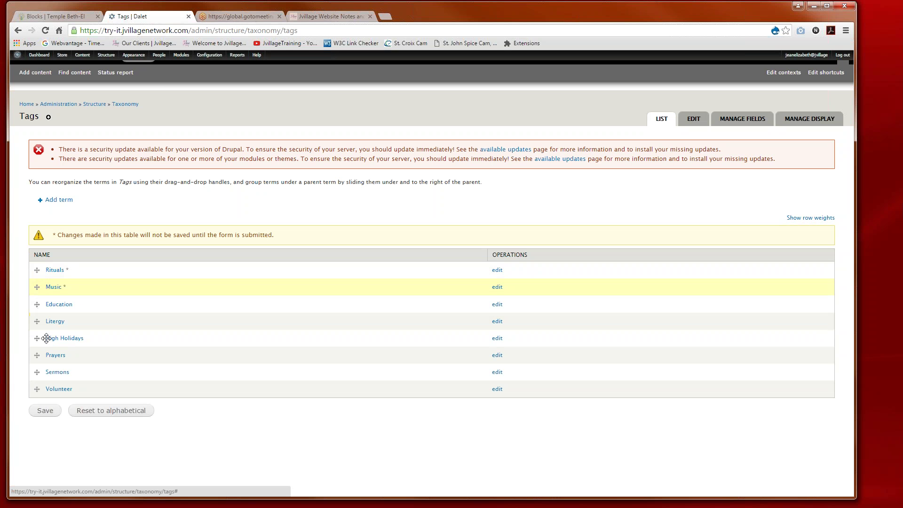
left_click_drag(38, 356, 37, 308)
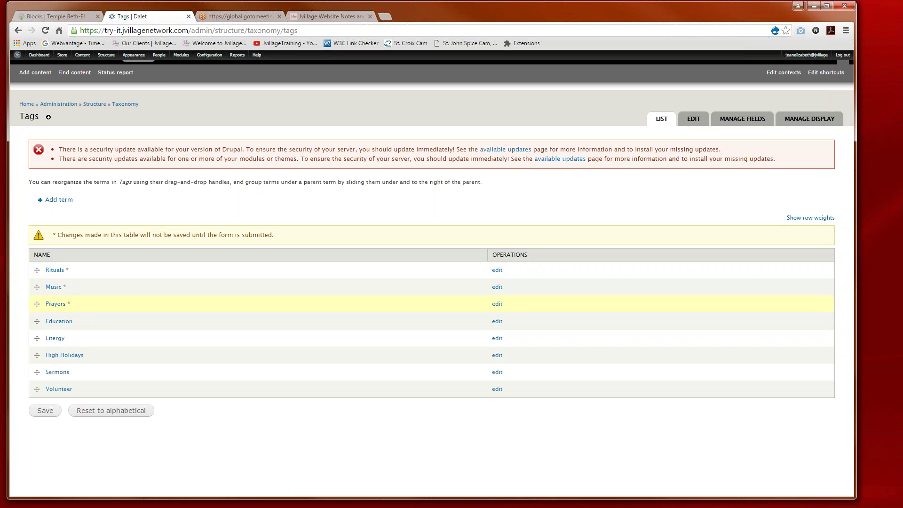
left_click(45, 413)
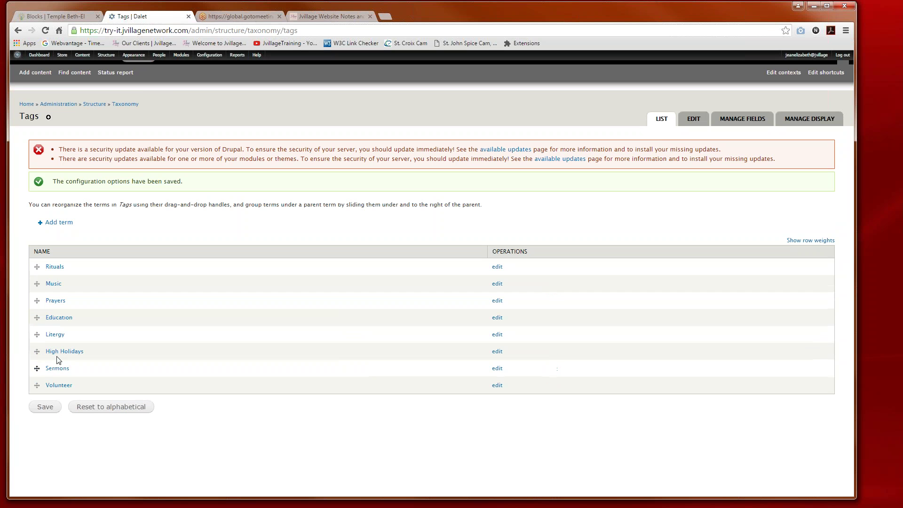
left_click(91, 413)
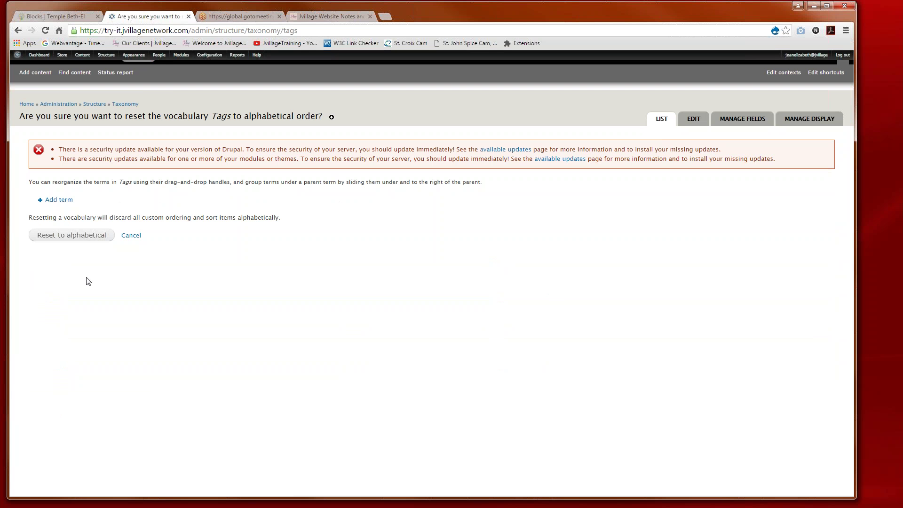
left_click(75, 236)
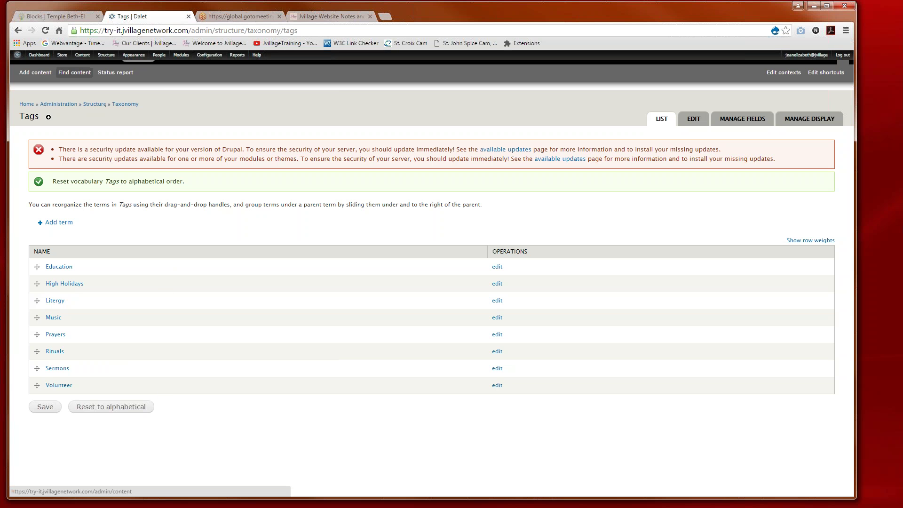
Step: Open a fresh Create Blog entry form and place the cursor in its Title field
mouse_move(83, 57)
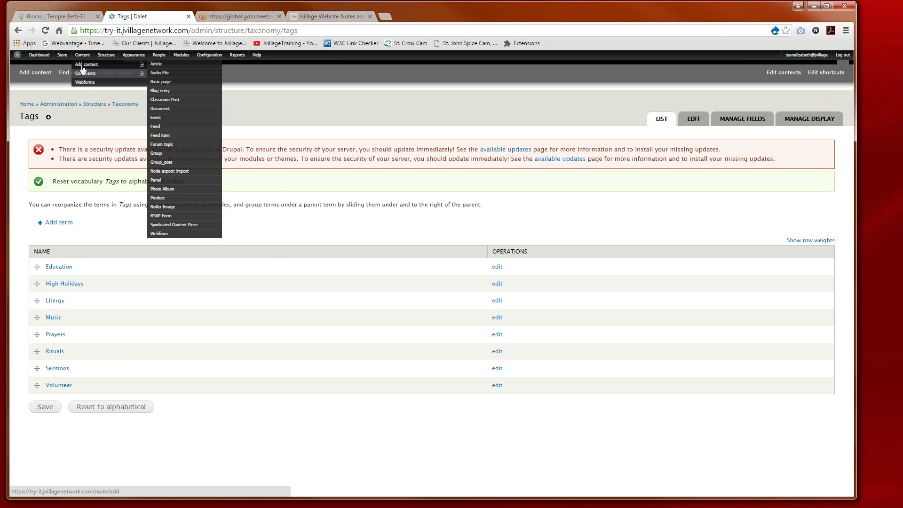
left_click(82, 69)
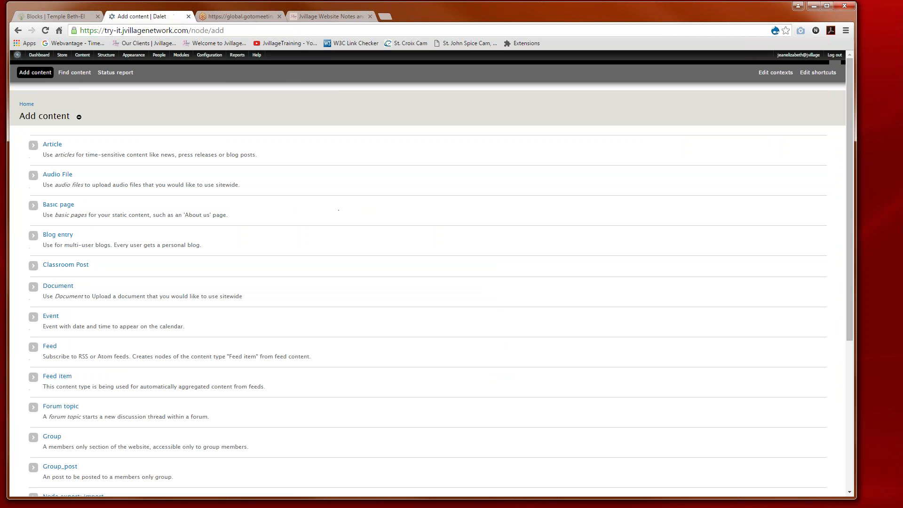
left_click(54, 237)
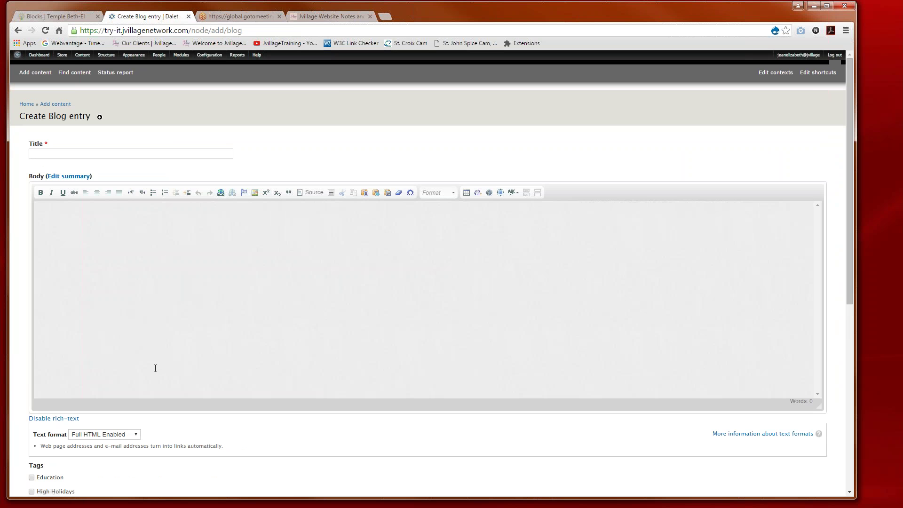
scroll(155, 368, "down", 3)
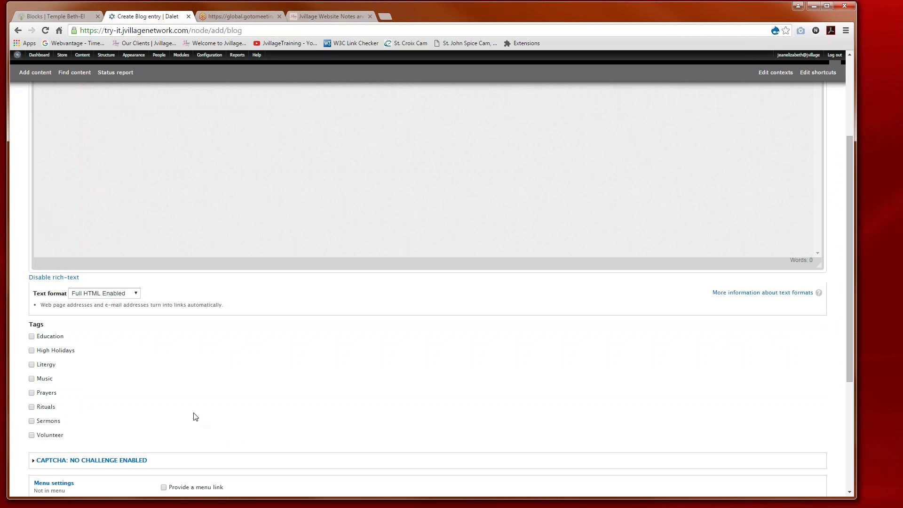
scroll(196, 417, "up", 3)
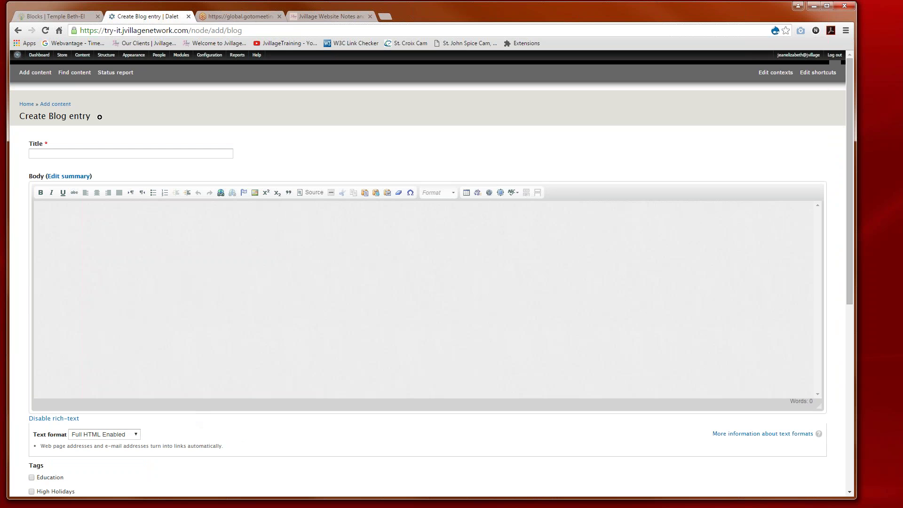
left_click(61, 156)
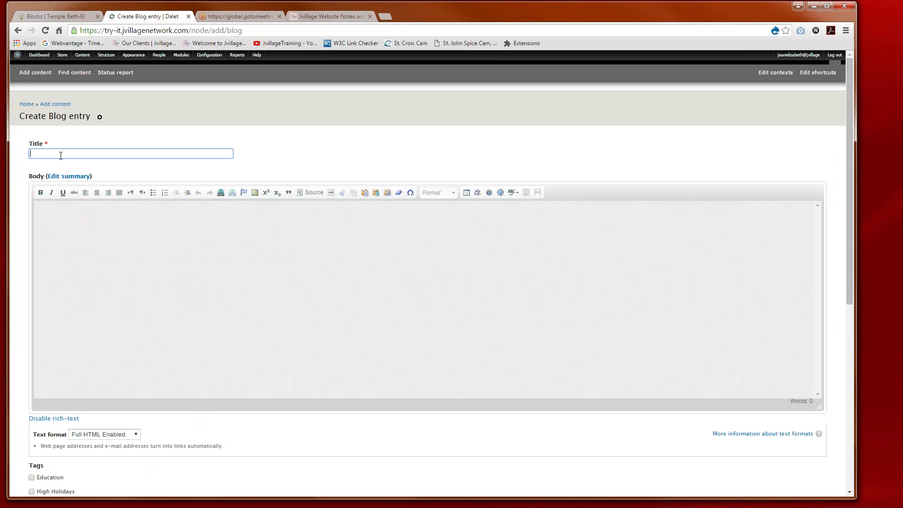
Step: Enter the title 'Shabbat Music and Tunes' and the body text 'And content here'
type("Shabb")
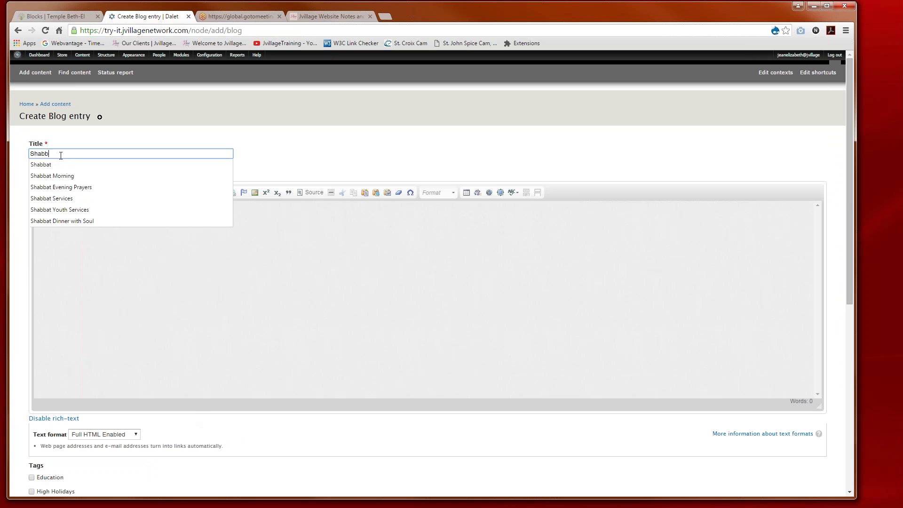
type("at ")
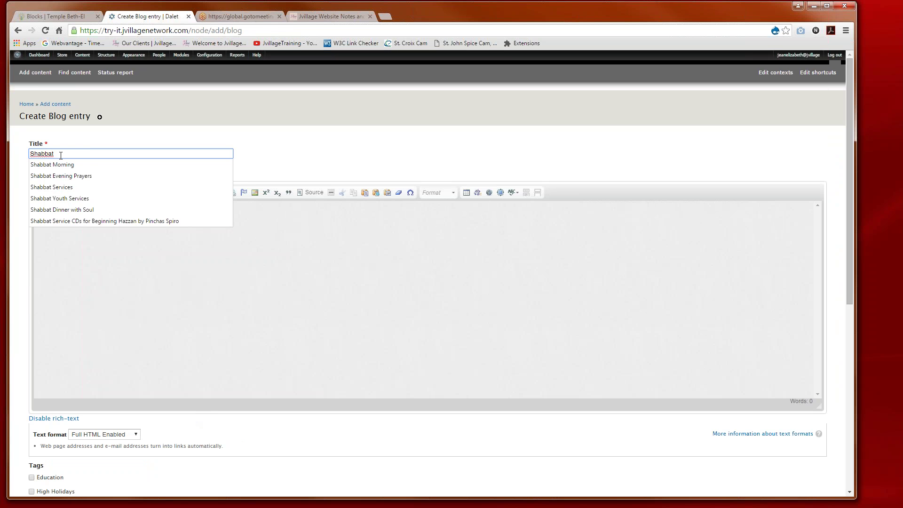
type("Music and ")
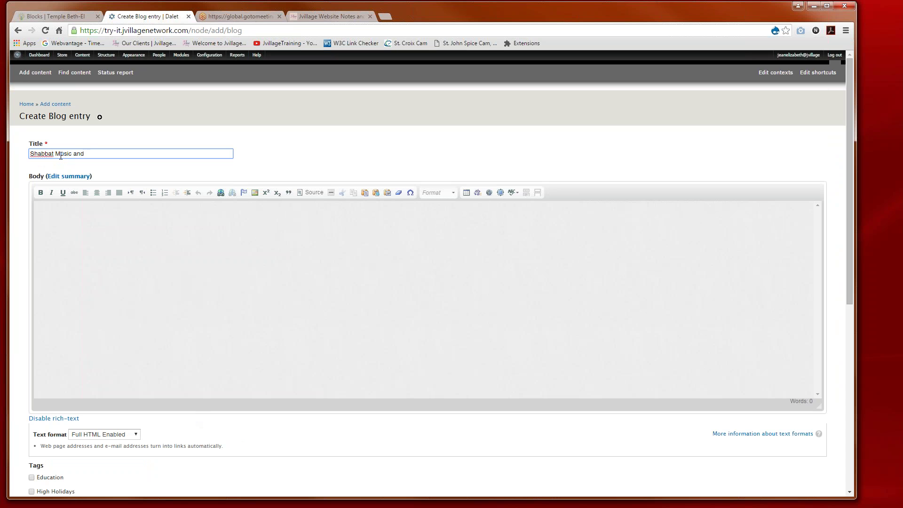
type("Tunes")
left_click(144, 229)
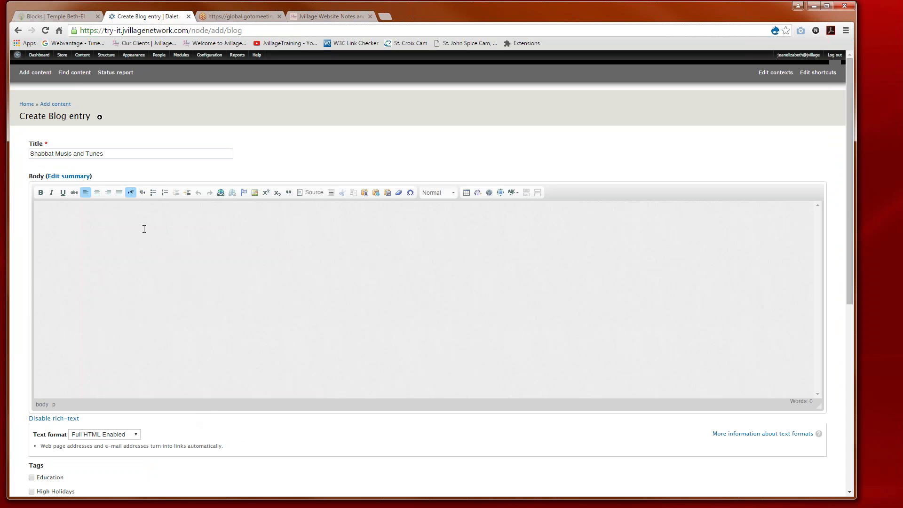
type("And content here.")
left_click(430, 195)
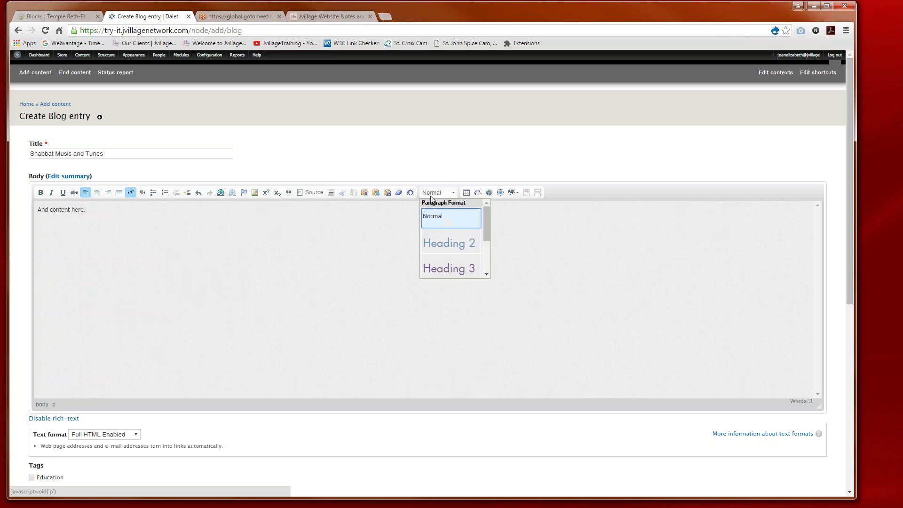
left_click(262, 262)
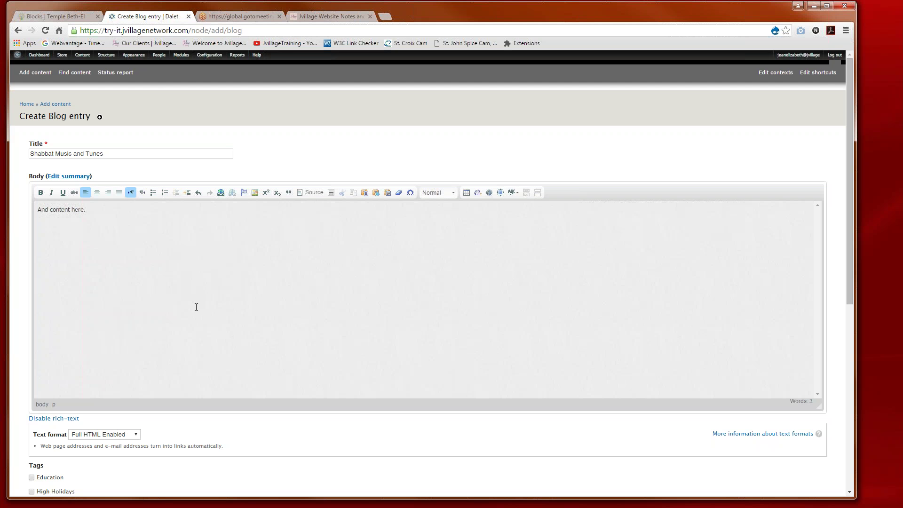
Step: Tick the Music and Litergy tag checkboxes alongside Rituals
scroll(196, 307, "down", 3)
scroll(196, 308, "down", 1)
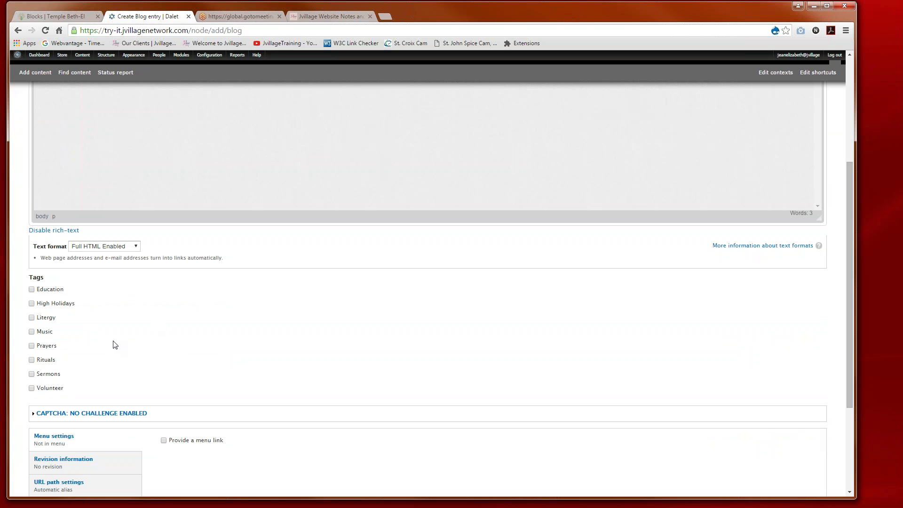
left_click(33, 332)
left_click(31, 318)
scroll(149, 370, "down", 1)
scroll(149, 372, "down", 2)
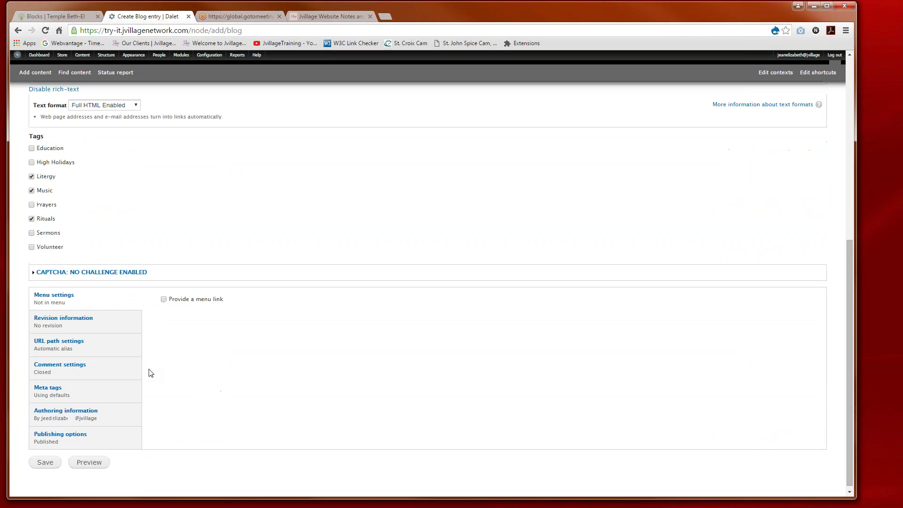
Step: Save the blog entry and review the published 'Shabbat Music and Tunes' post and its tags
left_click(44, 459)
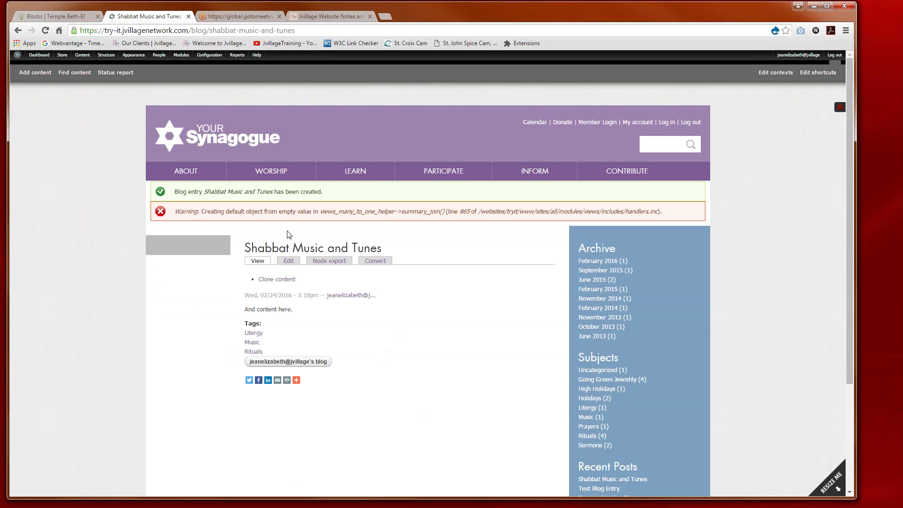
mouse_move(296, 380)
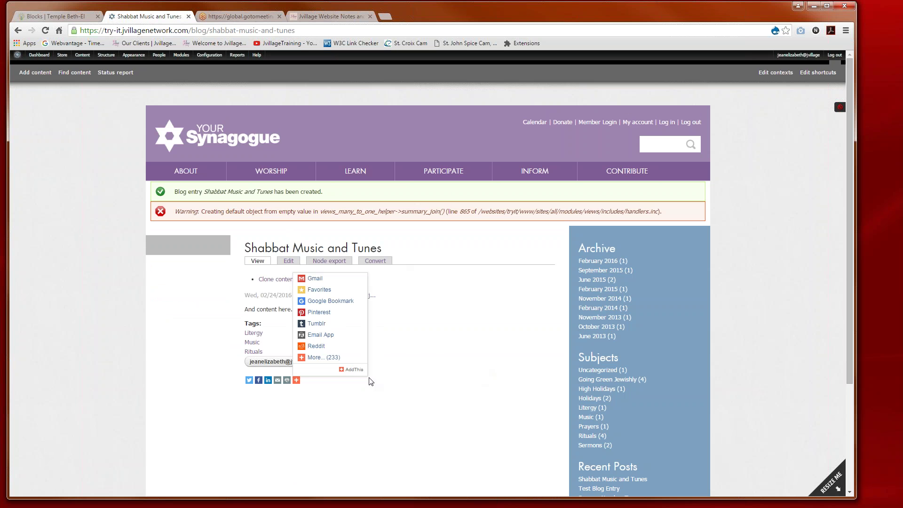
right_click(406, 300)
left_click(361, 409)
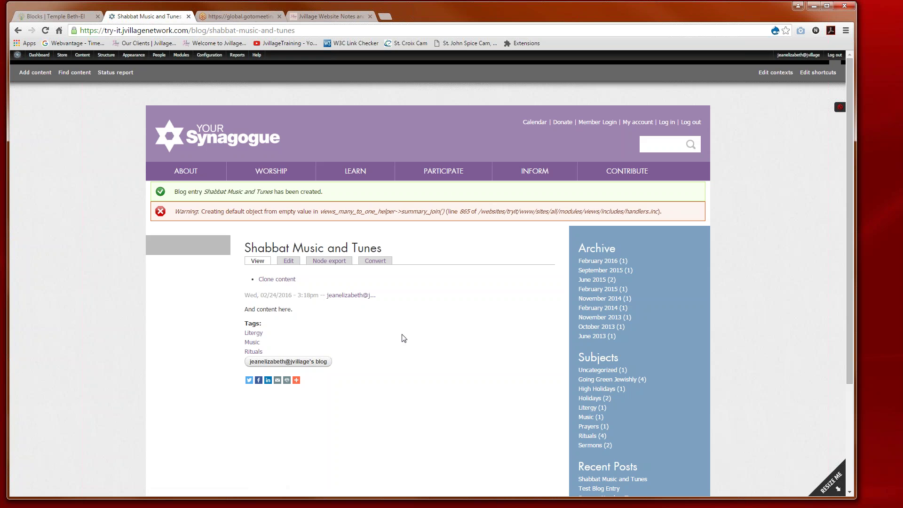
scroll(416, 343, "down", 3)
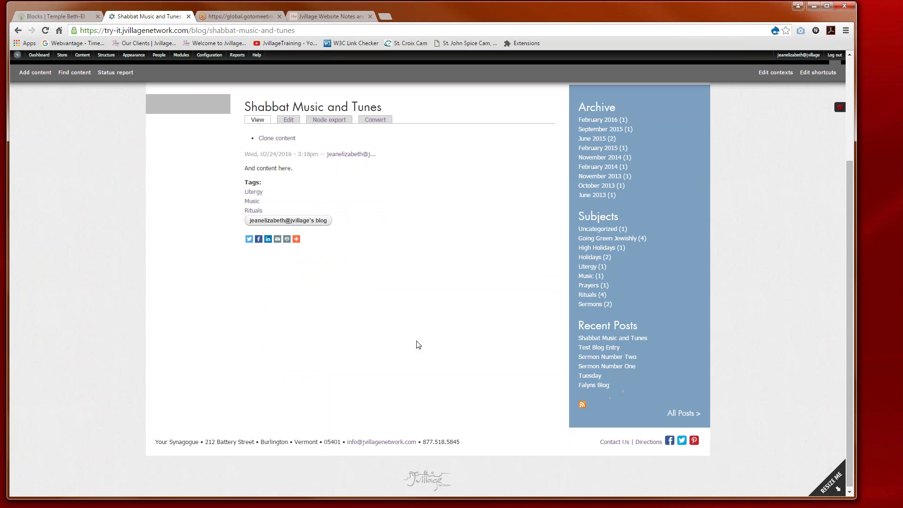
scroll(419, 345, "up", 1)
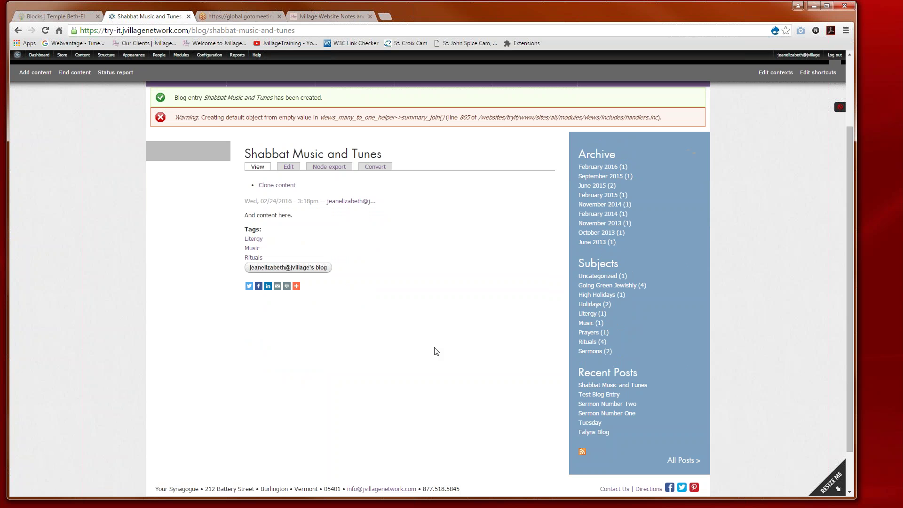
scroll(437, 351, "up", 2)
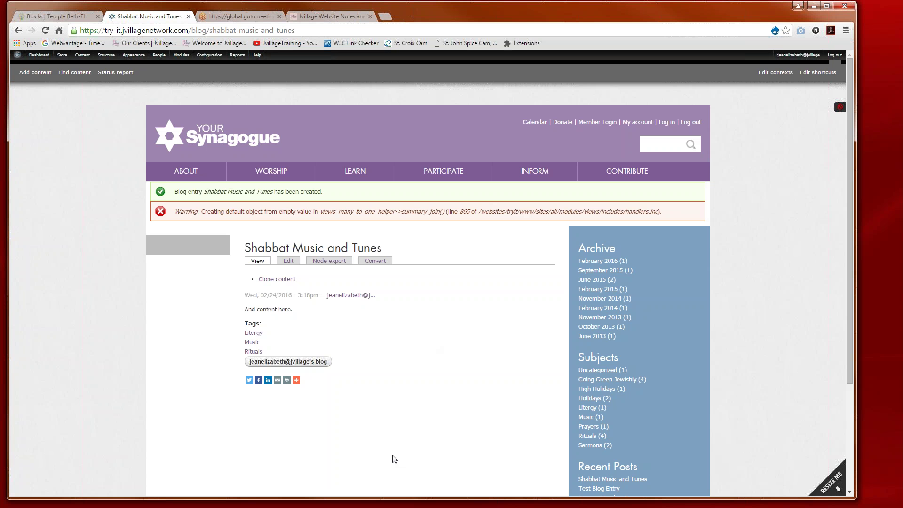
scroll(394, 460, "down", 2)
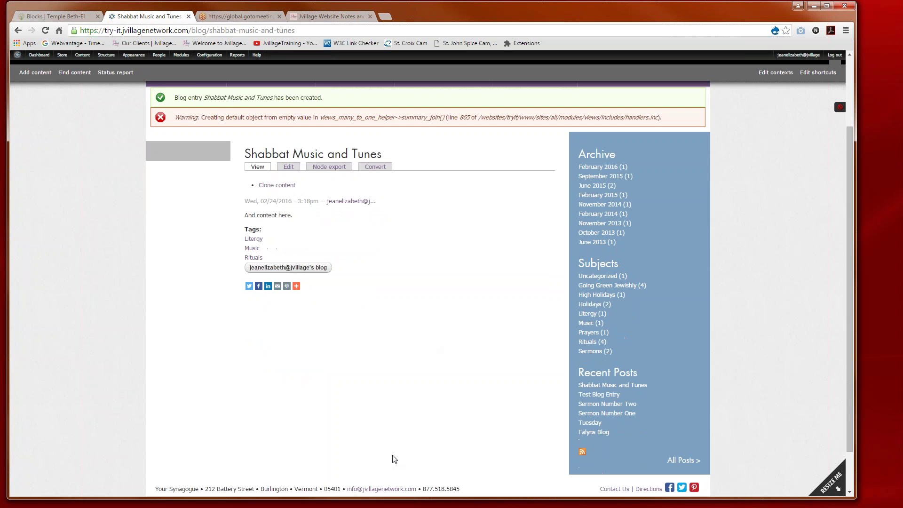
scroll(394, 459, "up", 2)
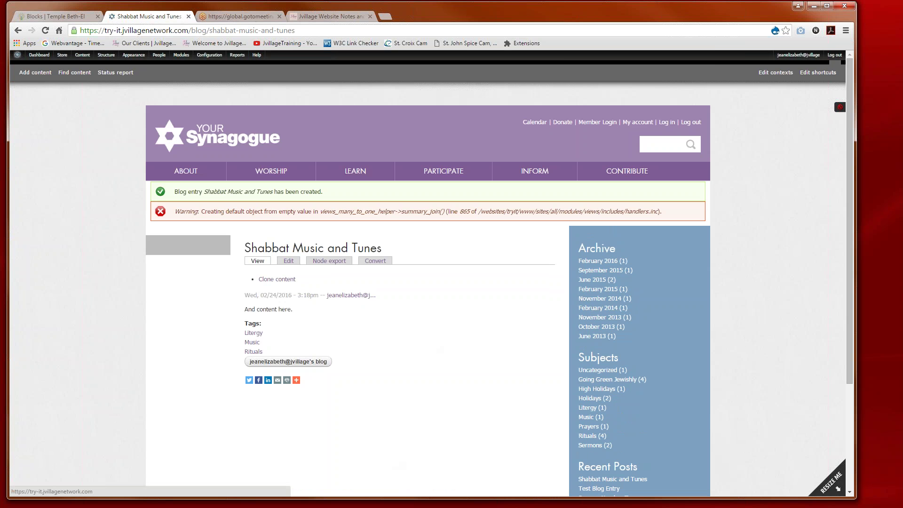
Step: From the home page, open All Posts under From the President's Desk to see the Blog listing
left_click(172, 140)
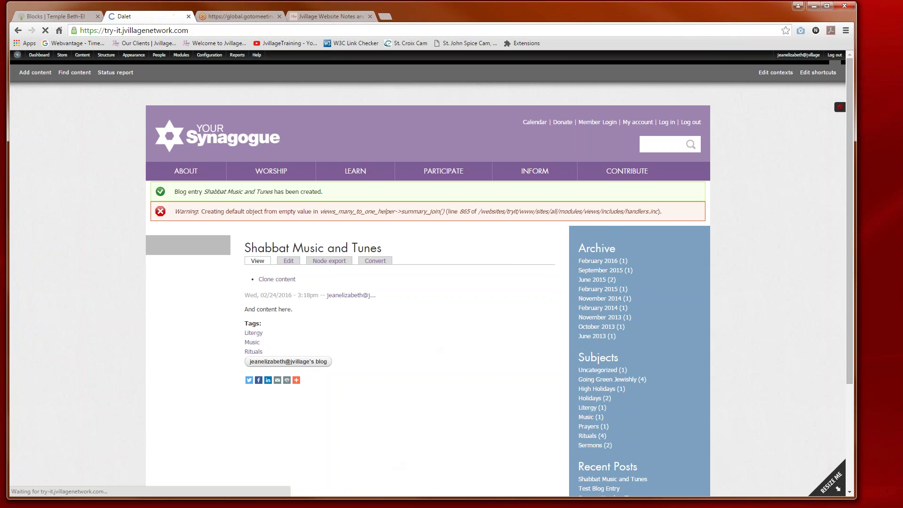
scroll(451, 409, "down", 3)
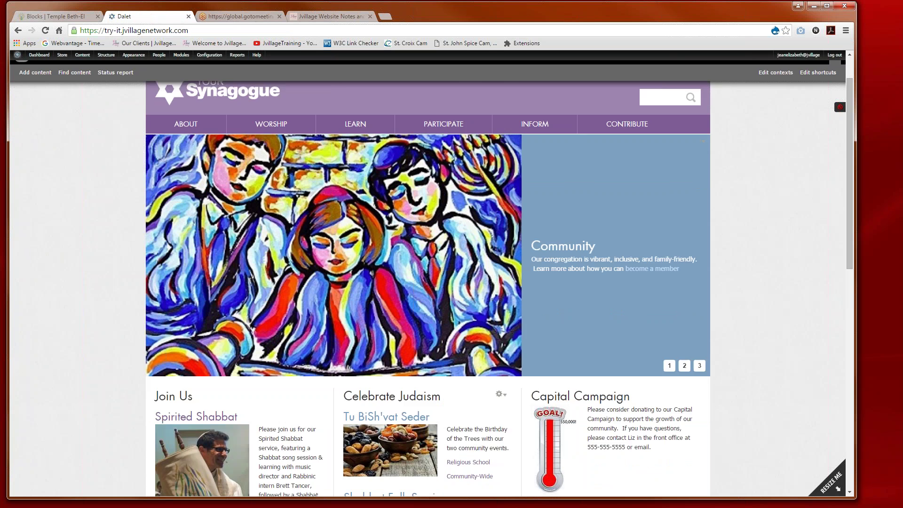
scroll(452, 408, "down", 2)
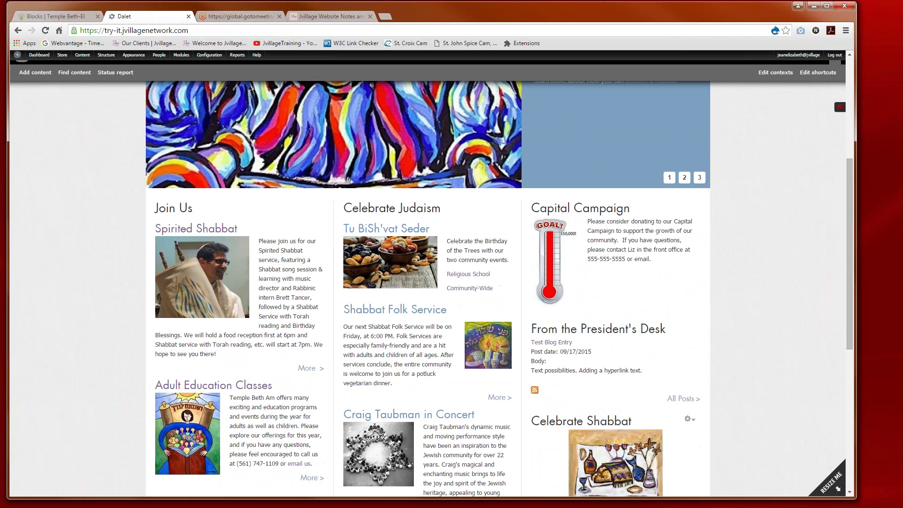
left_click(683, 401)
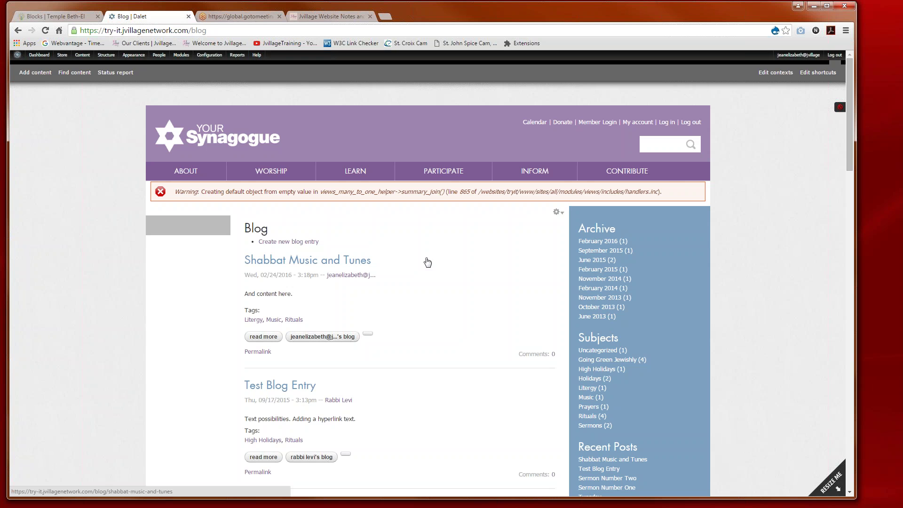
left_click_drag(206, 31, 192, 30)
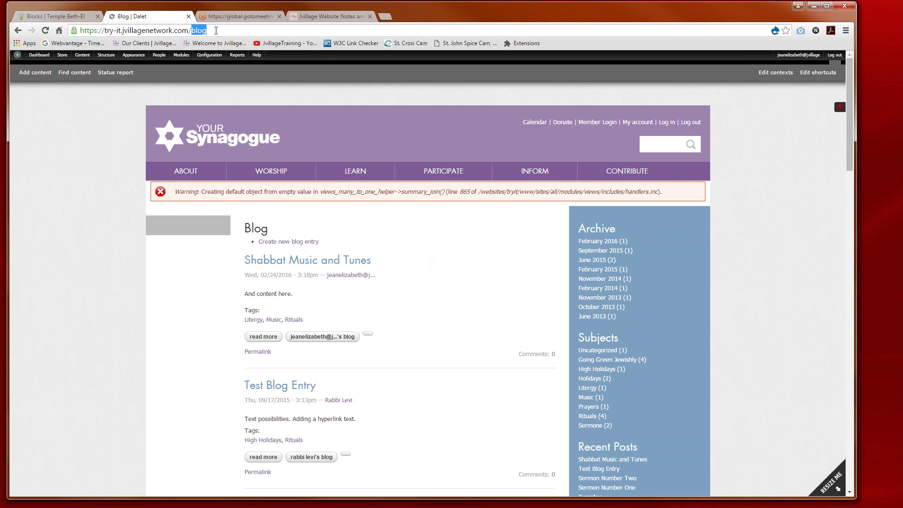
left_click_drag(208, 30, 70, 34)
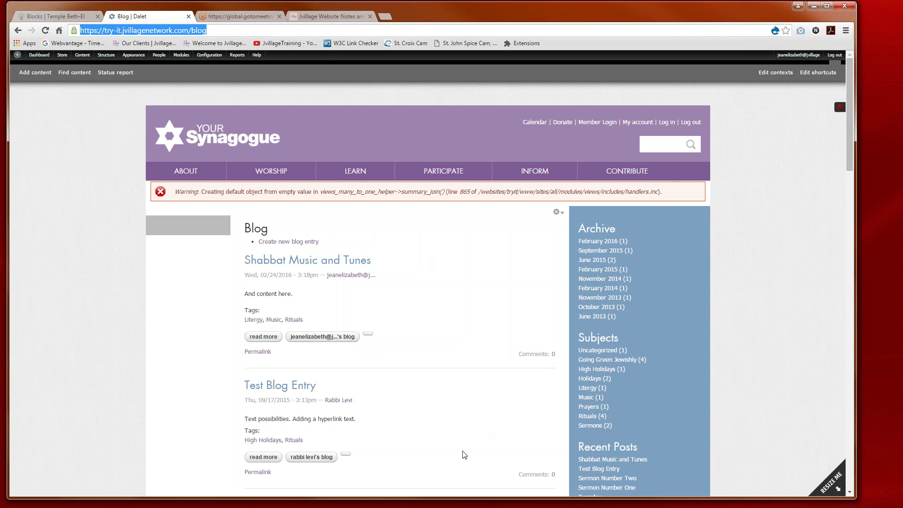
left_click(307, 339)
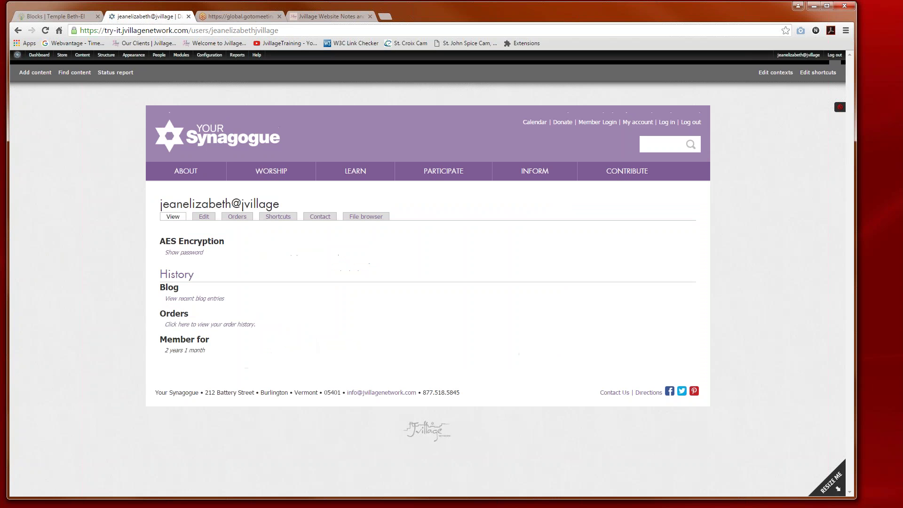
left_click(18, 30)
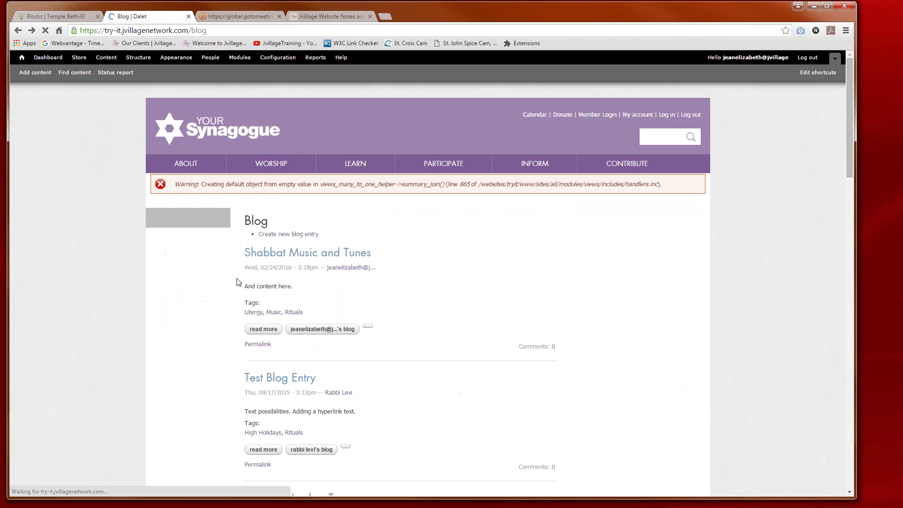
left_click(269, 337)
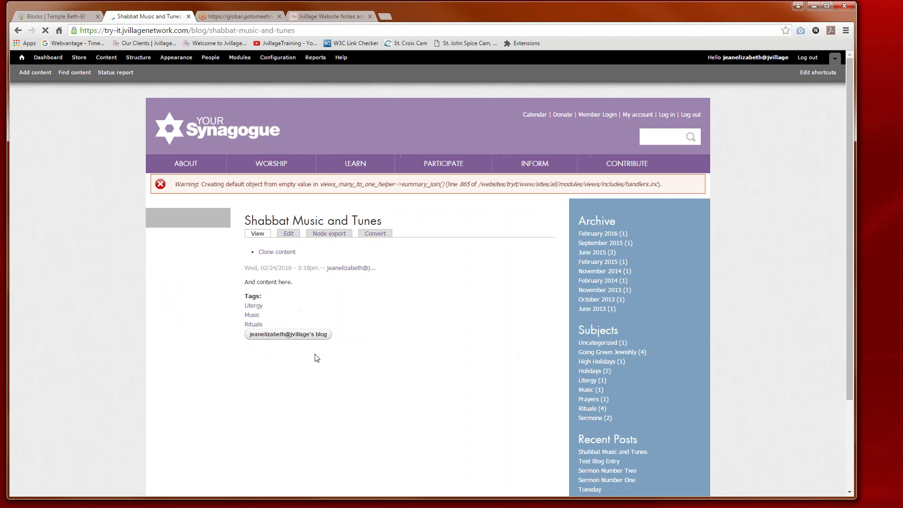
left_click(301, 343)
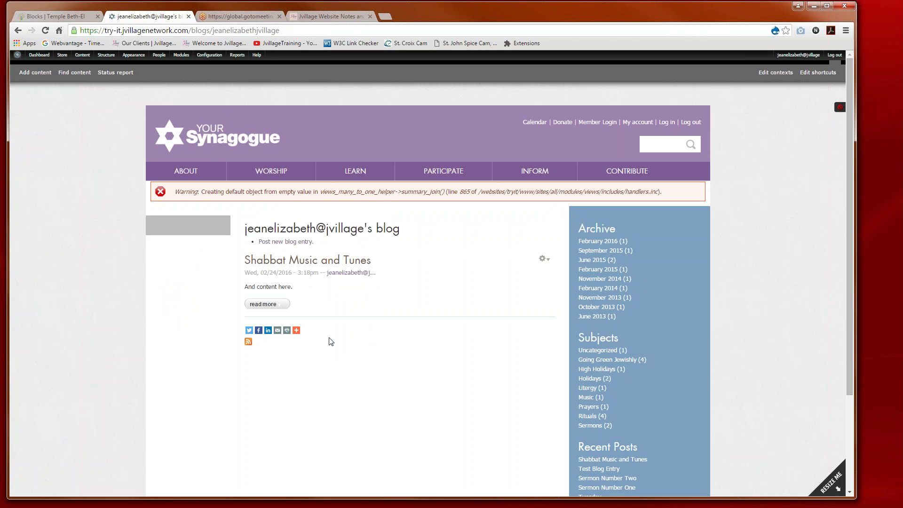
left_click(19, 31)
left_click(19, 32)
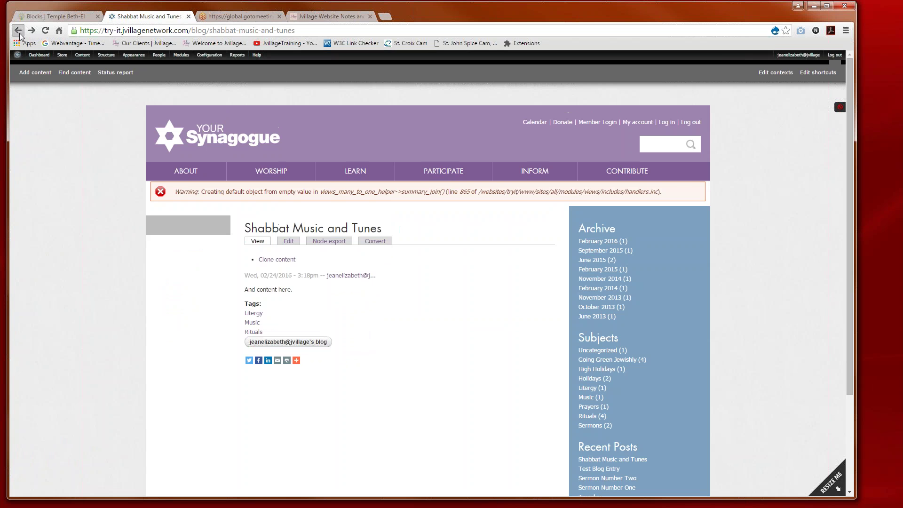
scroll(409, 411, "down", 4)
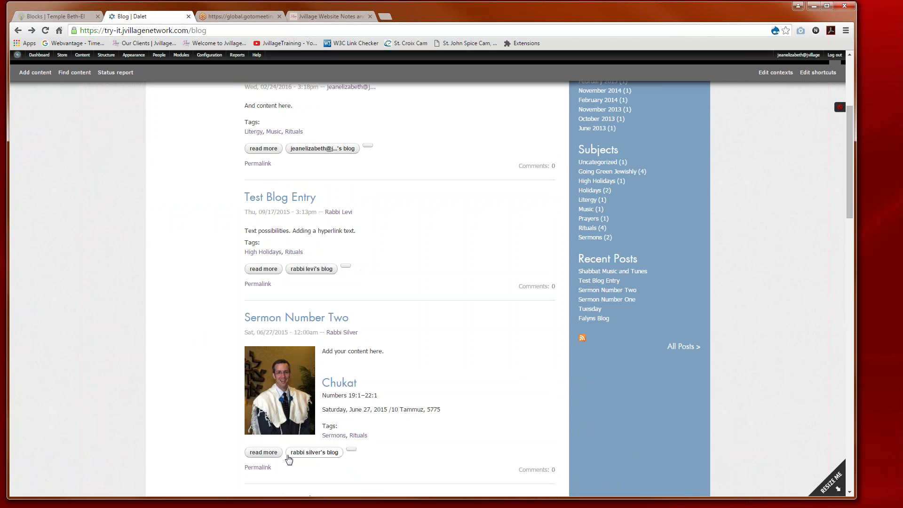
left_click(259, 452)
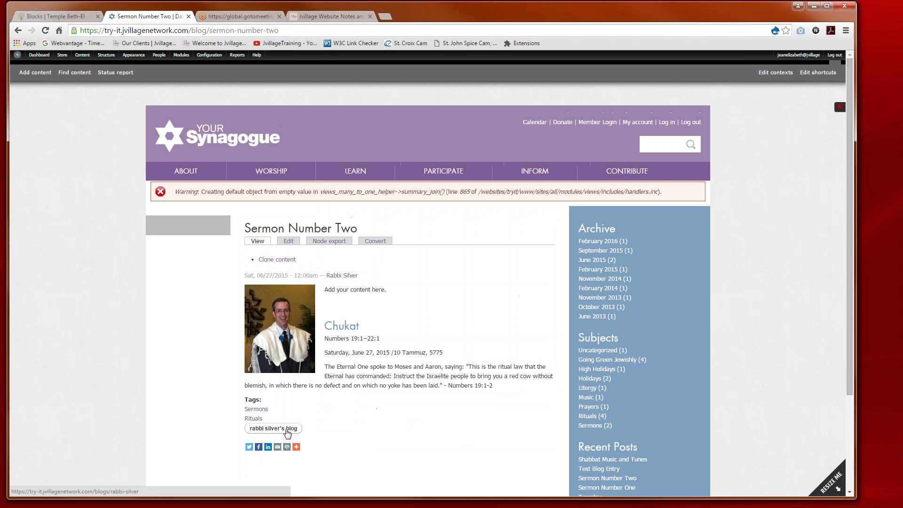
Step: Open the sermon author's personal blog and highlight its blog path in the address bar
left_click(288, 433)
scroll(396, 381, "down", 2)
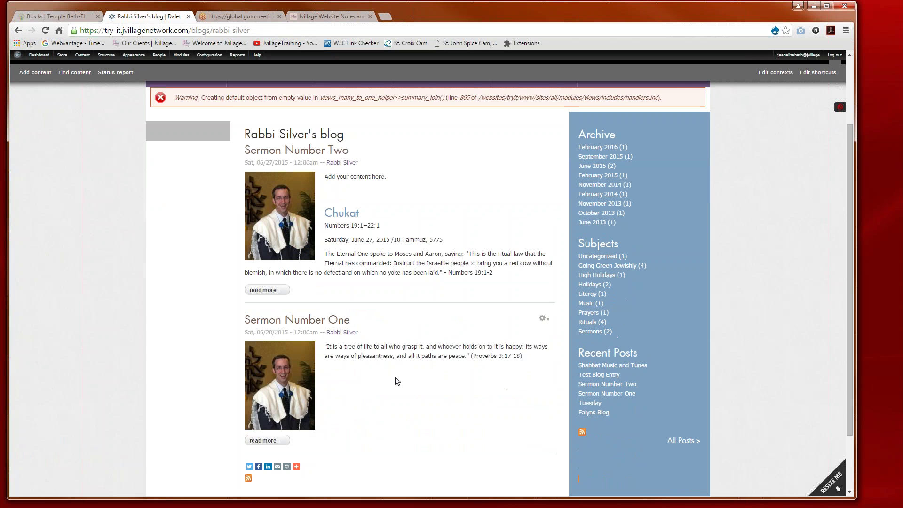
scroll(396, 381, "down", 1)
scroll(397, 381, "up", 2)
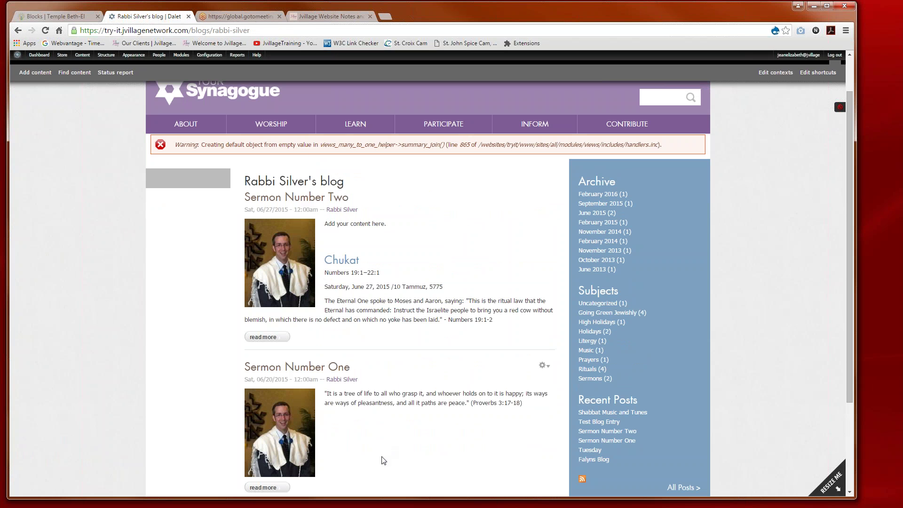
left_click_drag(259, 30, 192, 33)
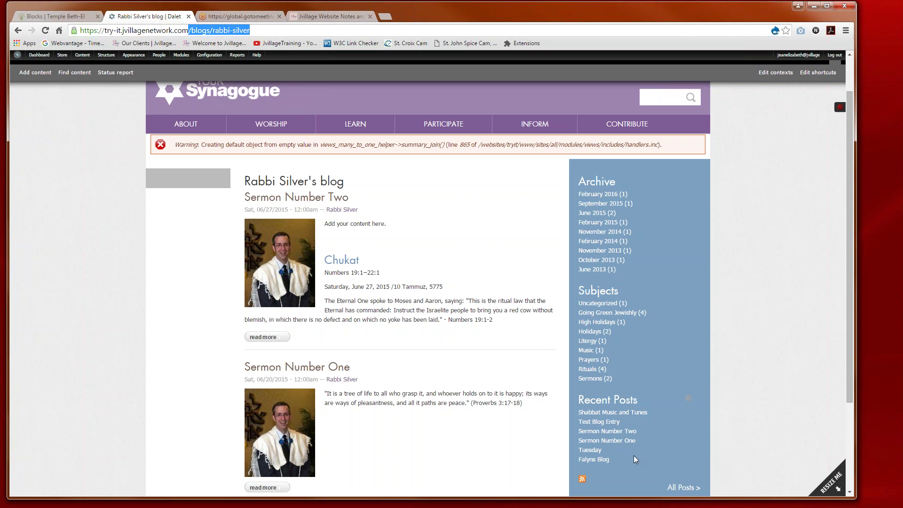
Step: Open the Shabbat Music and Tunes post and its author's blog, highlighting the blogger's name in the URL
left_click(602, 416)
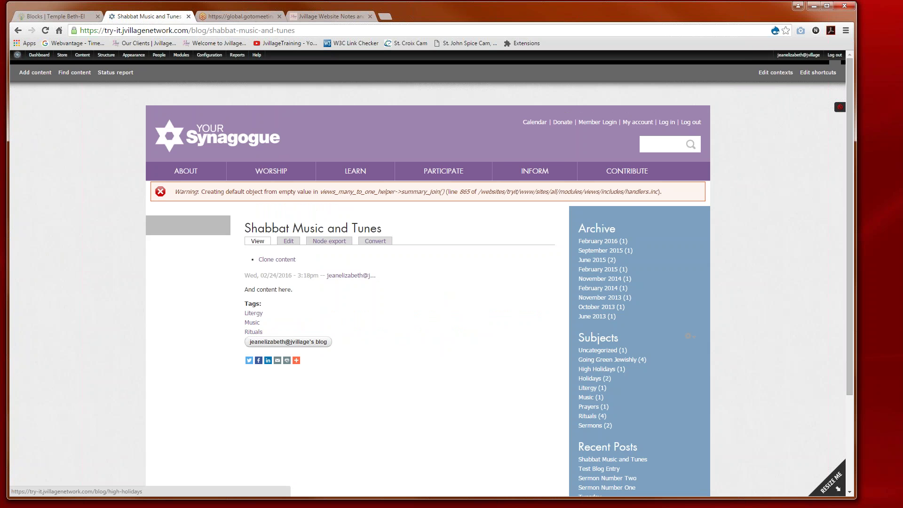
scroll(598, 357, "down", 1)
left_click(594, 413)
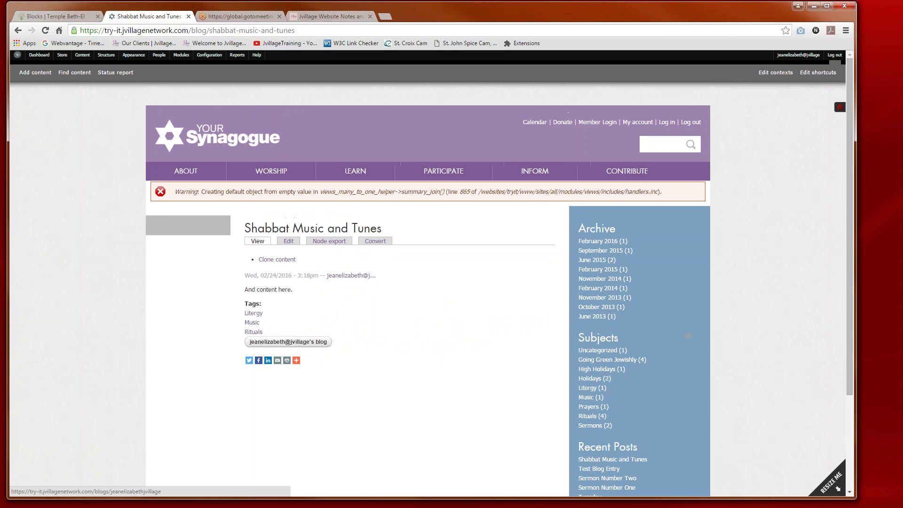
left_click(279, 342)
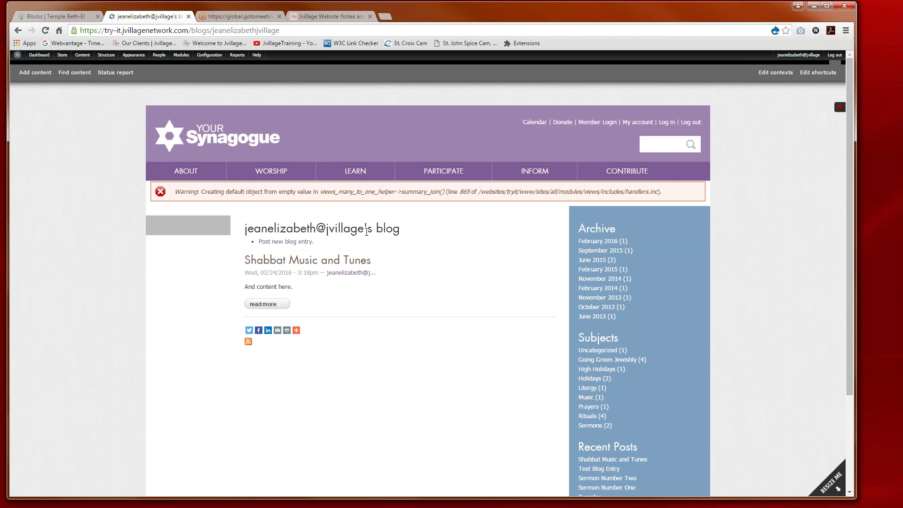
scroll(527, 391, "down", 1)
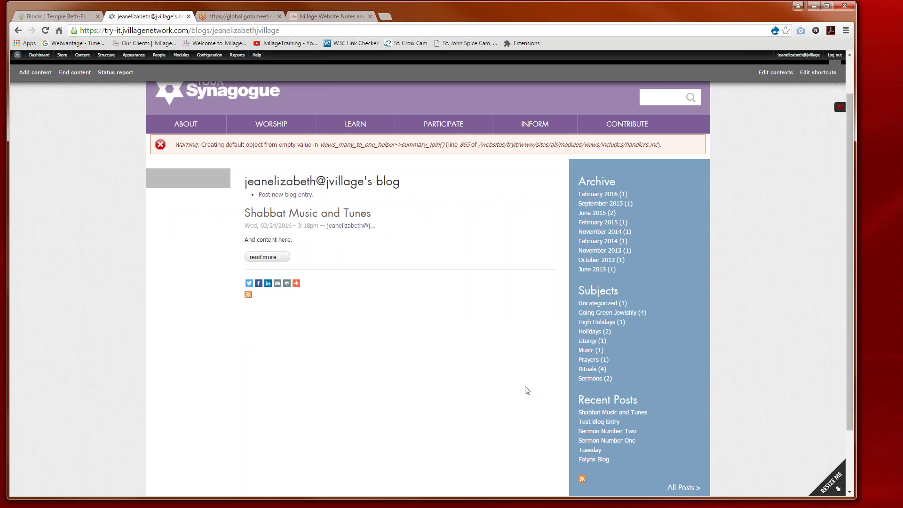
scroll(451, 372, "up", 1)
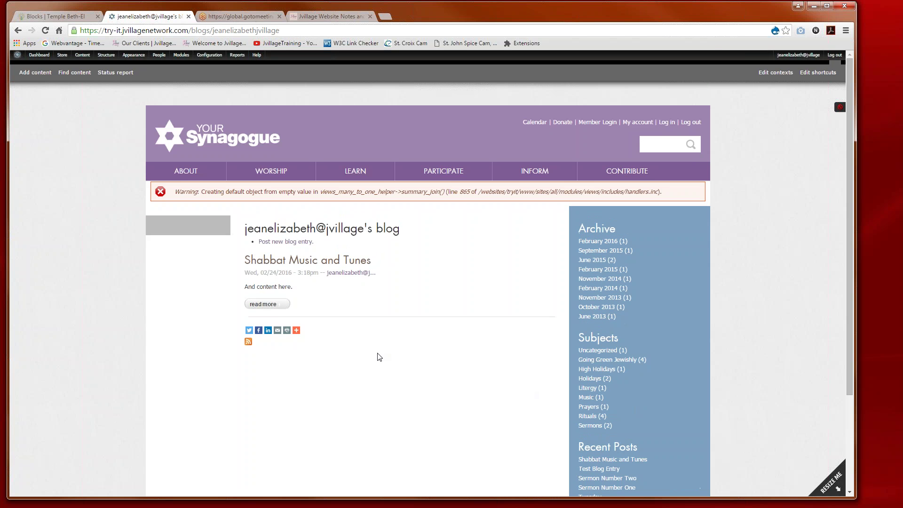
left_click(192, 32)
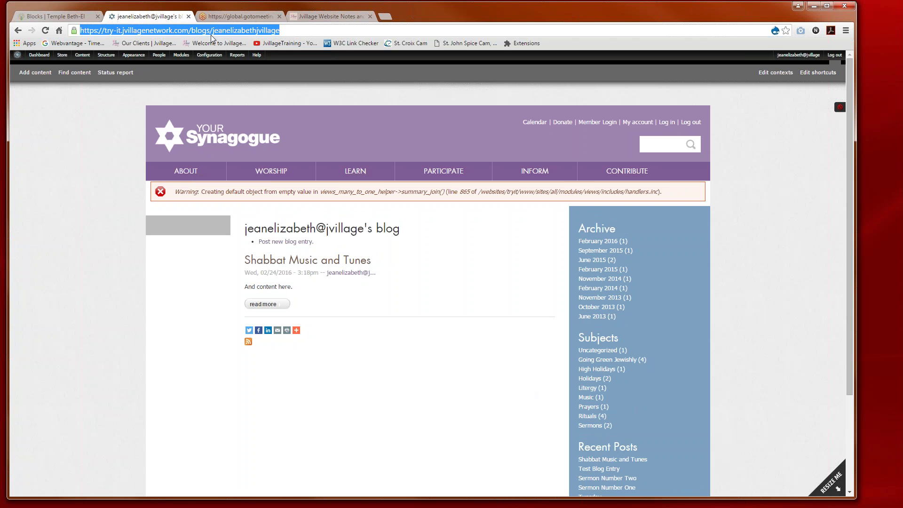
left_click(286, 32)
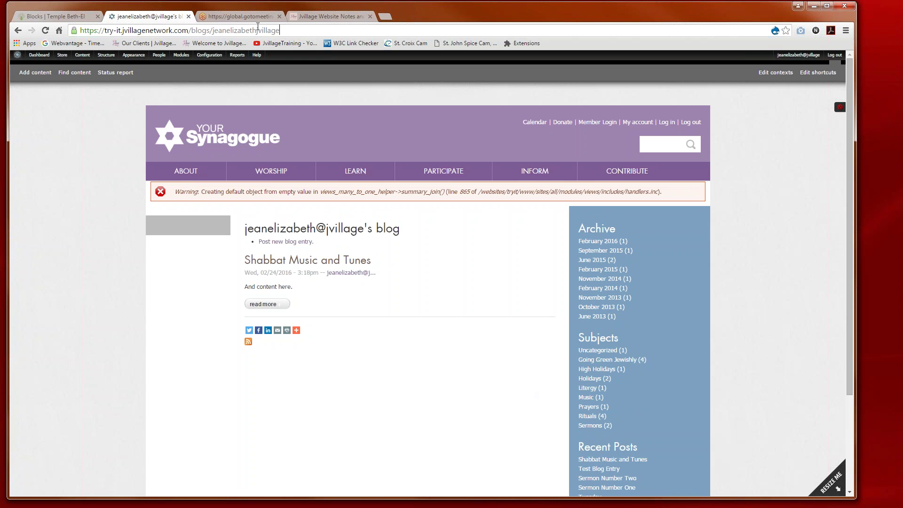
mouse_move(258, 26)
left_mouse_down()
mouse_move(237, 28)
mouse_move(280, 30)
mouse_move(249, 30)
left_mouse_up()
left_click(283, 32)
Step: Go back twice to the rabbi's blog, highlight its URL path, then return to the homepage
mouse_move(82, 54)
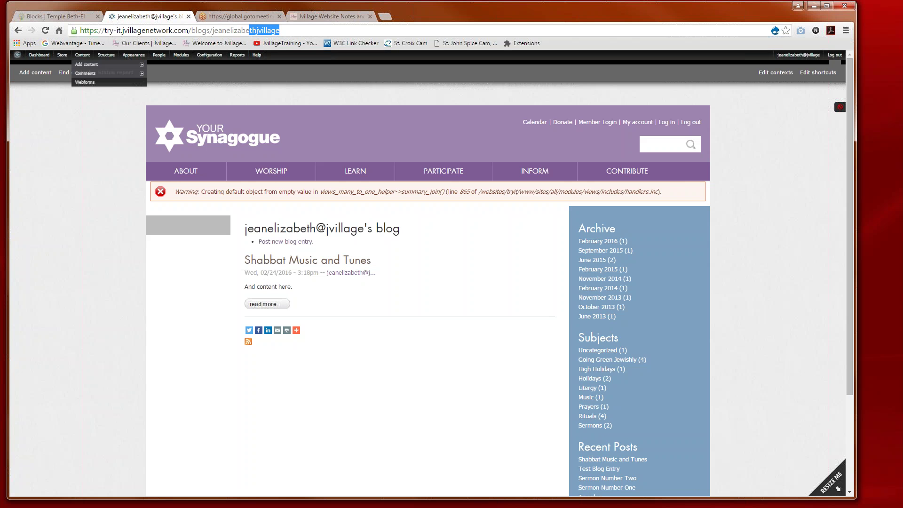
left_click(18, 31)
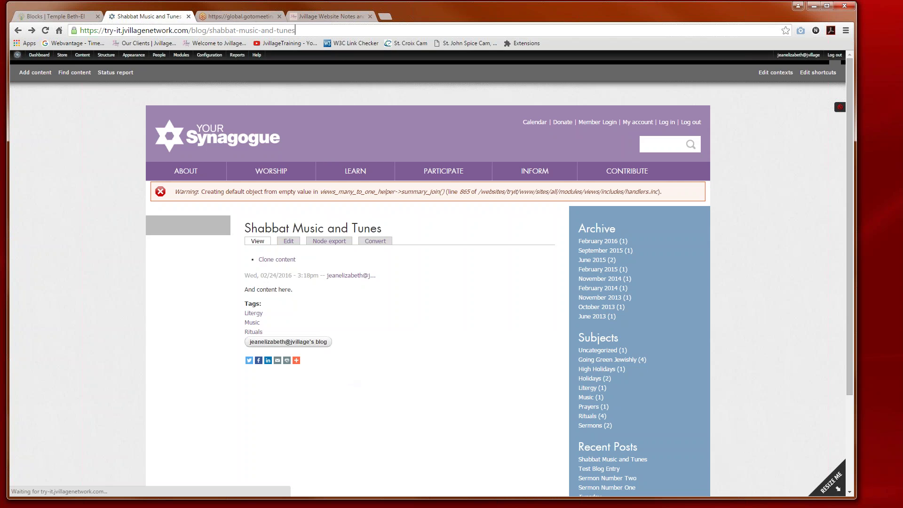
left_click(18, 31)
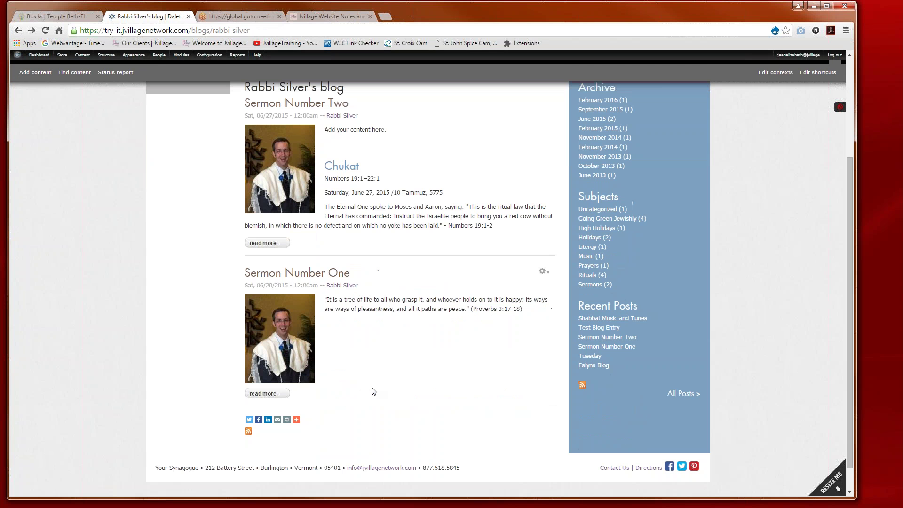
scroll(373, 391, "up", 3)
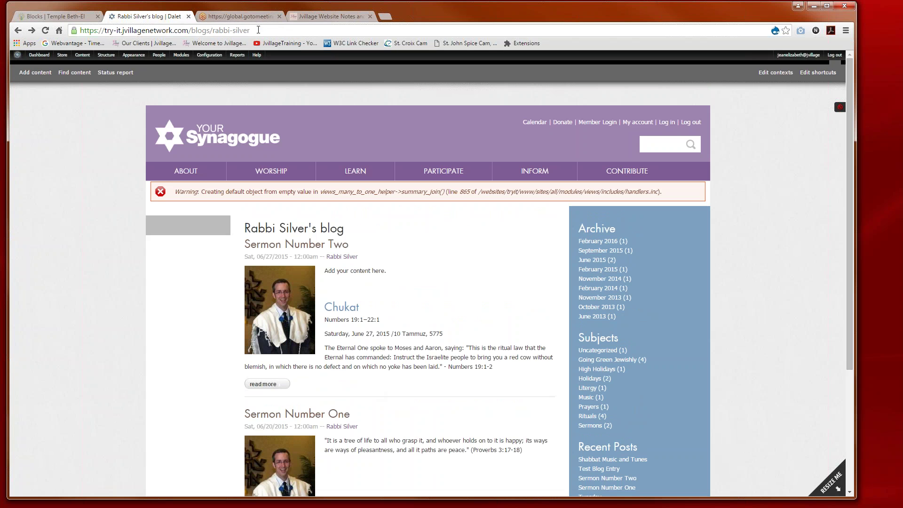
left_click_drag(250, 31, 191, 31)
key("ctrl+c")
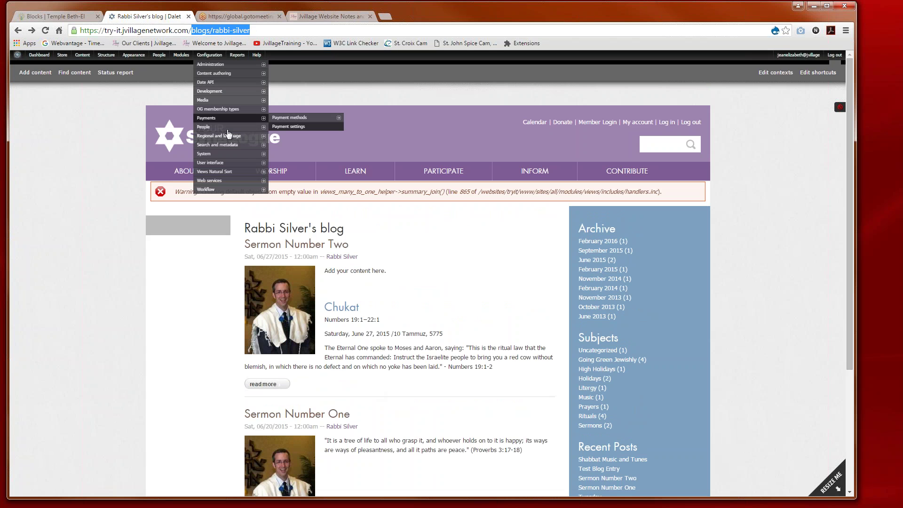
left_click(178, 137)
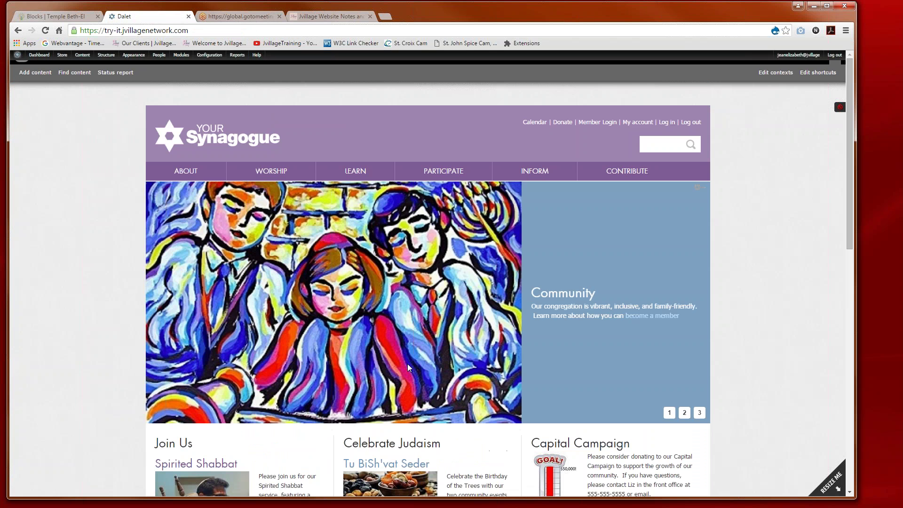
Step: Open the Configure block form for the Celebrate Shabbat block from its gear menu
scroll(417, 356, "down", 3)
scroll(416, 355, "down", 4)
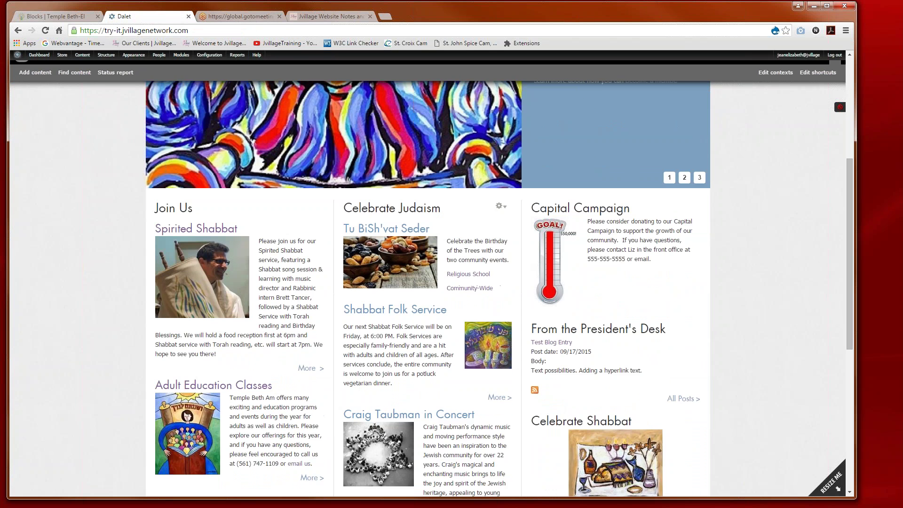
scroll(416, 359, "down", 1)
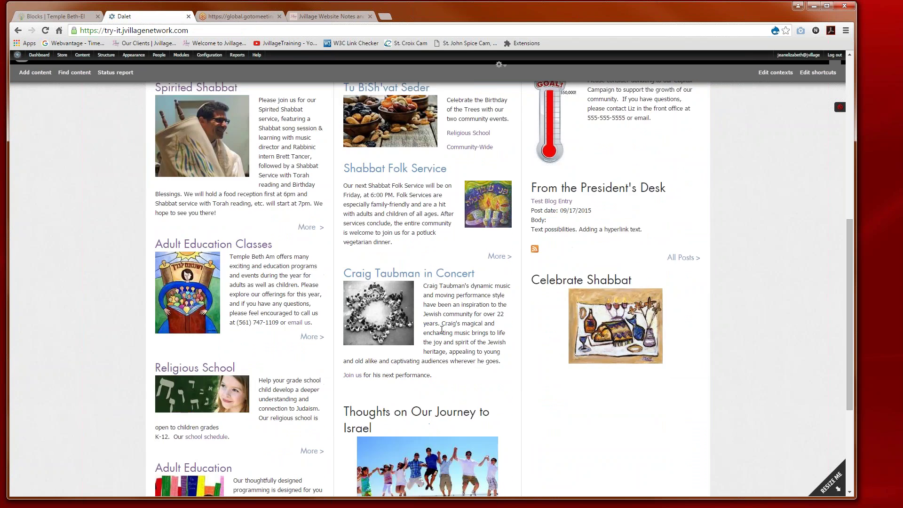
scroll(416, 359, "up", 1)
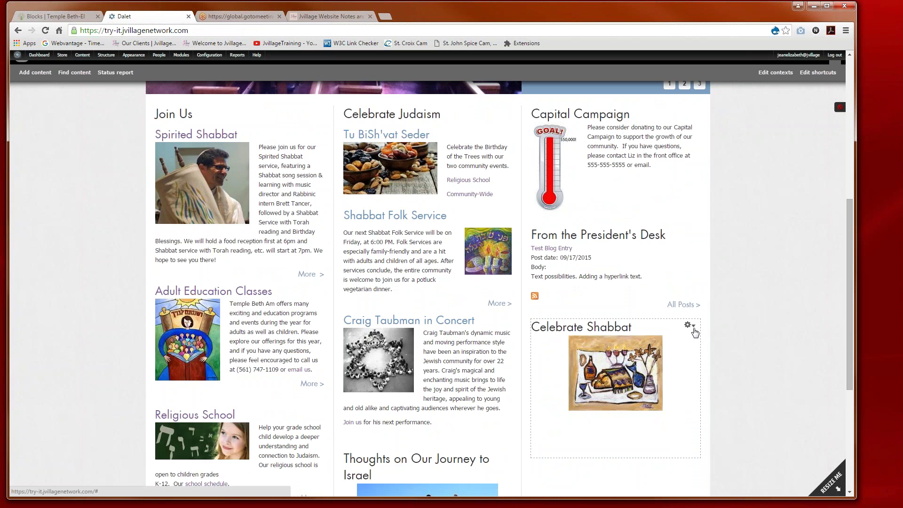
left_click(691, 326)
left_click(684, 339)
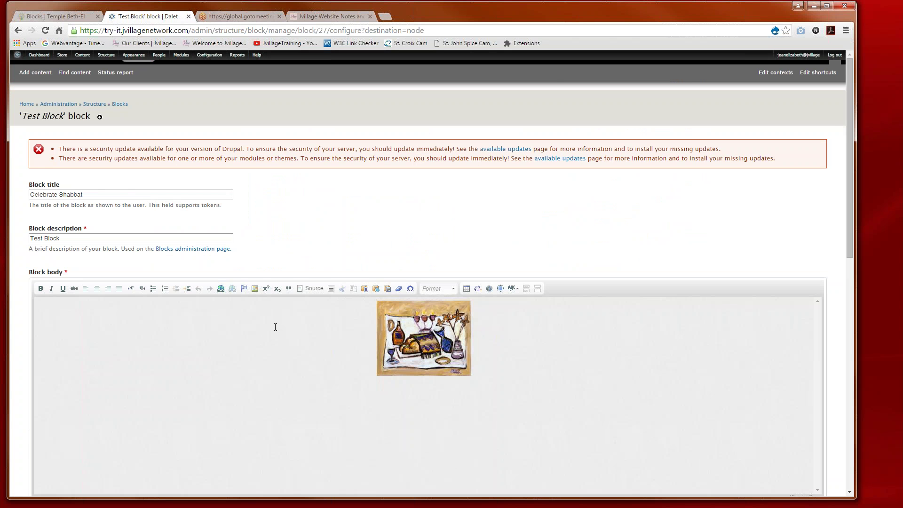
scroll(431, 343, "down", 2)
Step: Add a caption line below the image inviting readers to the rabbi's Weekly Dvar Torah
left_click(452, 330)
left_click(495, 287)
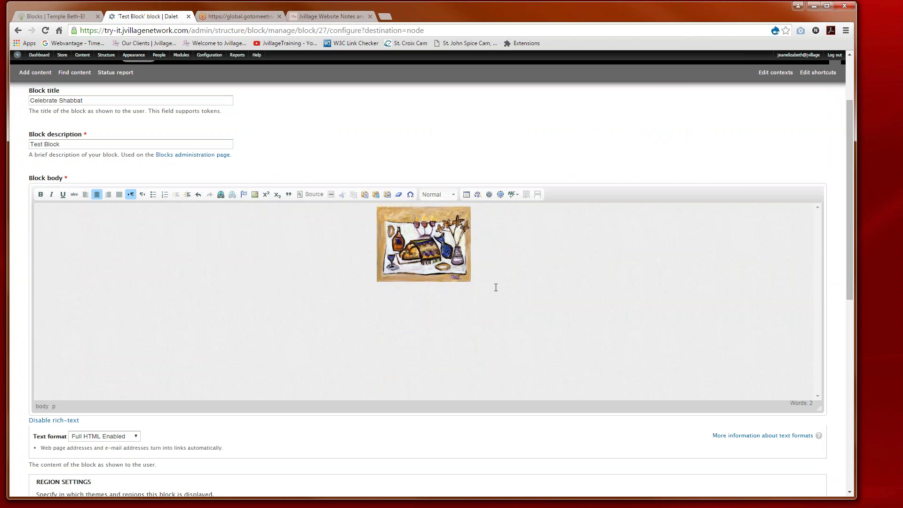
key("Return")
type("Read Rabbi Siliver's Weekly Dvar Torah")
left_click(425, 341)
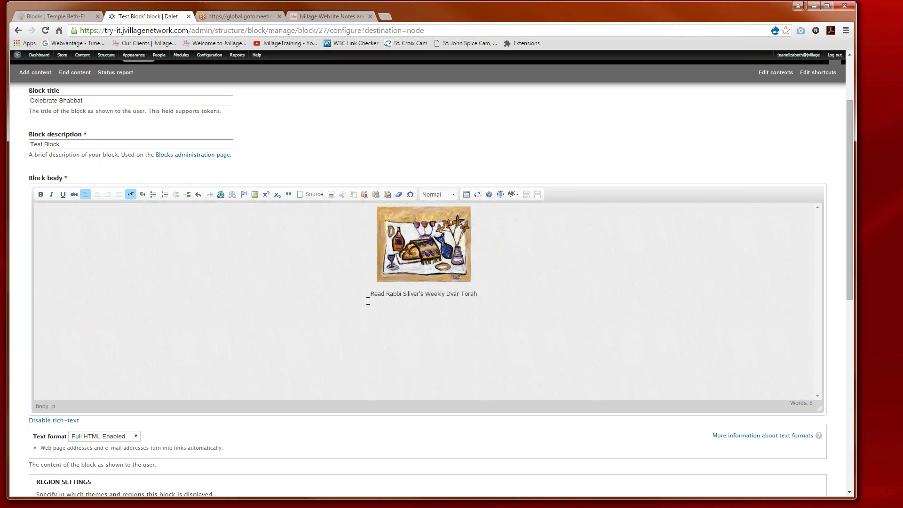
Step: Link the caption text to the rabbi's blog path
left_click_drag(371, 294, 479, 294)
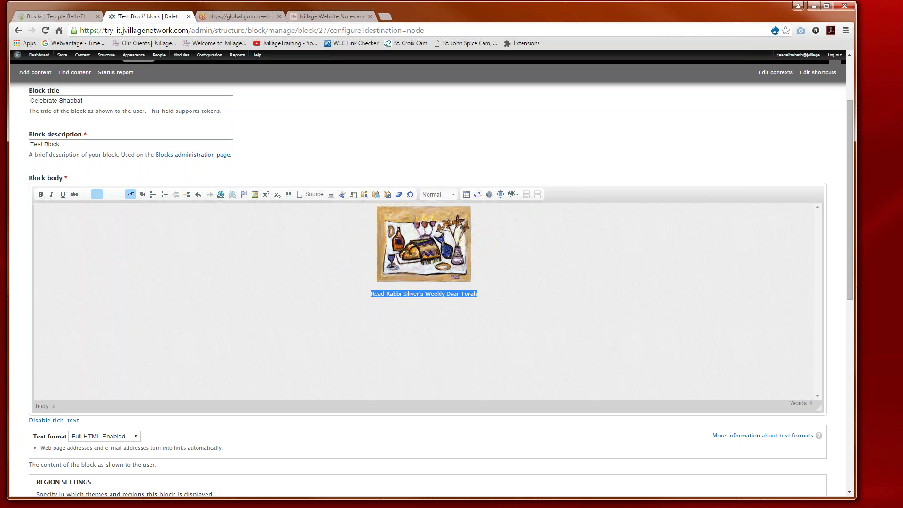
left_click(220, 194)
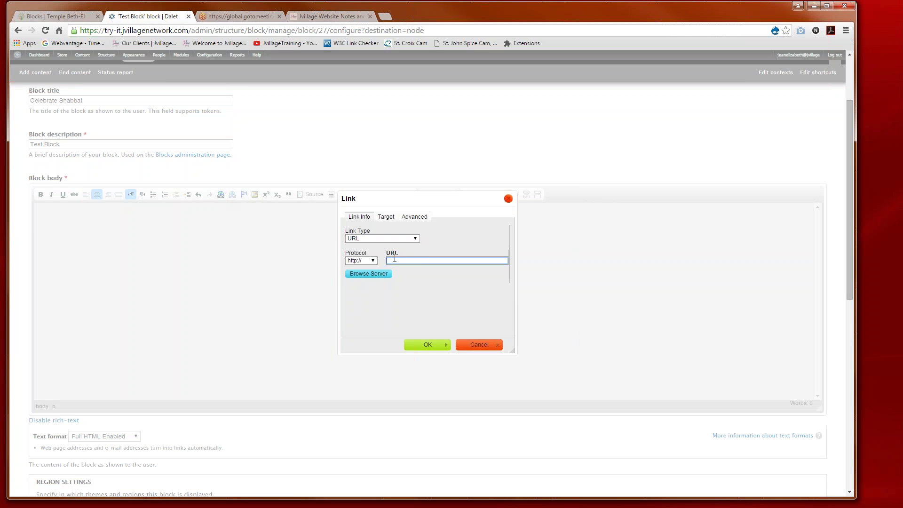
key("ctrl+v")
type("/")
left_click(426, 345)
left_click(428, 348)
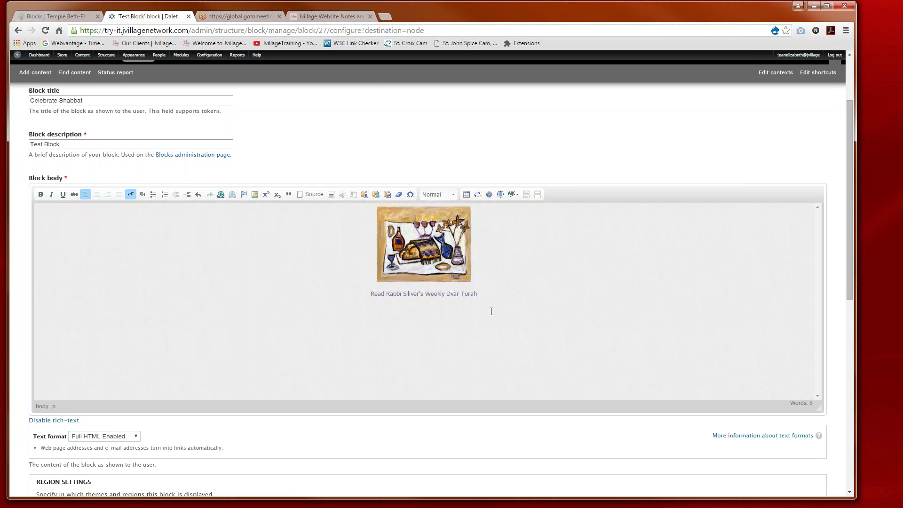
scroll(468, 318, "down", 9)
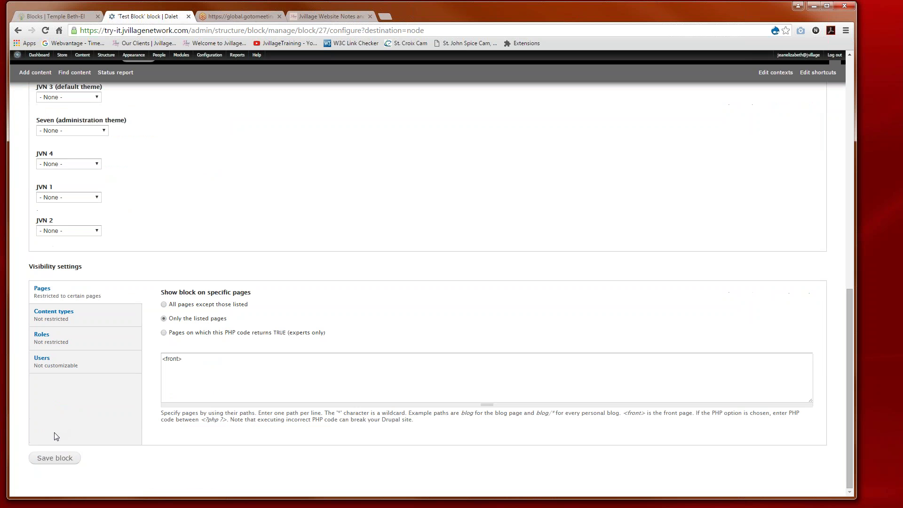
Step: Save the Celebrate Shabbat block and scroll the homepage down to it
left_click(54, 459)
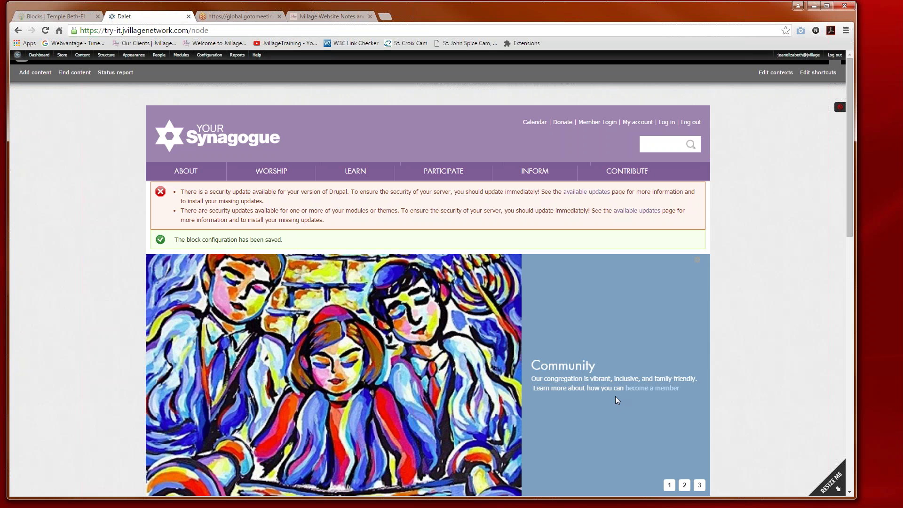
scroll(615, 396, "down", 3)
scroll(616, 397, "down", 3)
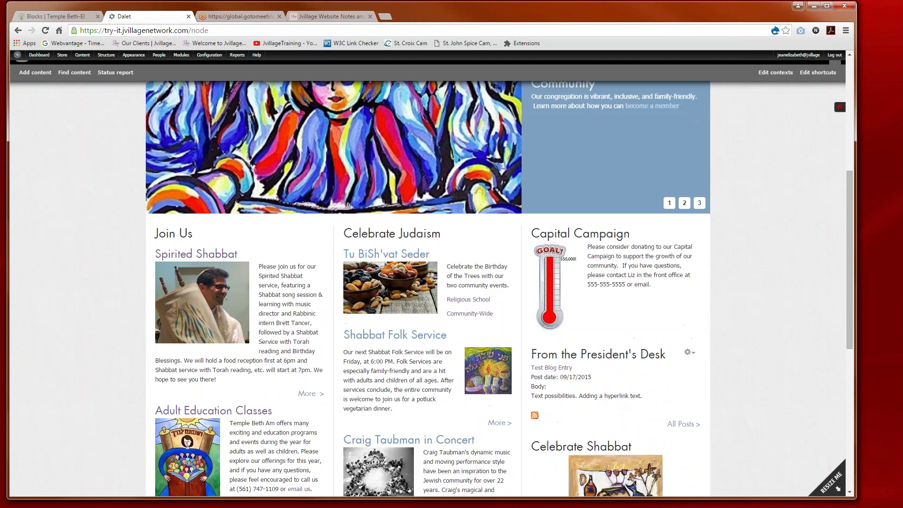
scroll(615, 396, "down", 4)
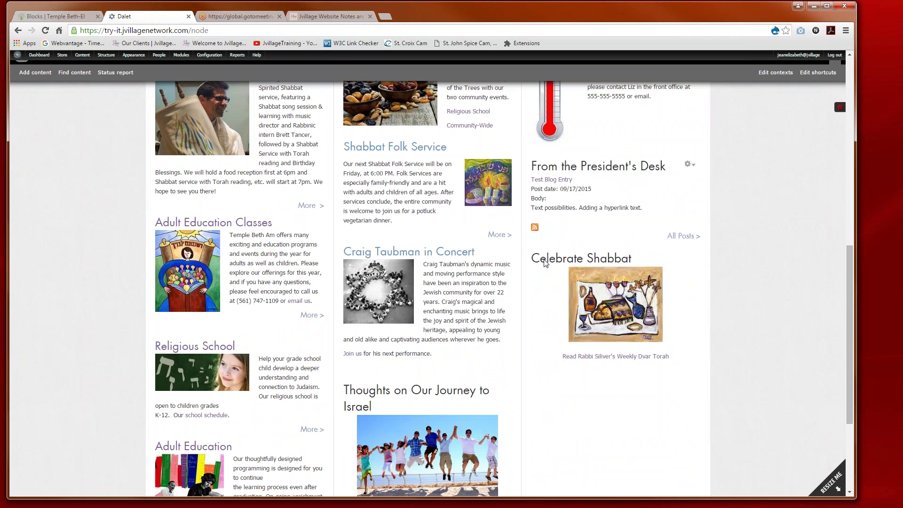
Step: Follow the new Weekly Dvar Torah link to check it opens the rabbi's blog page
left_click(587, 359)
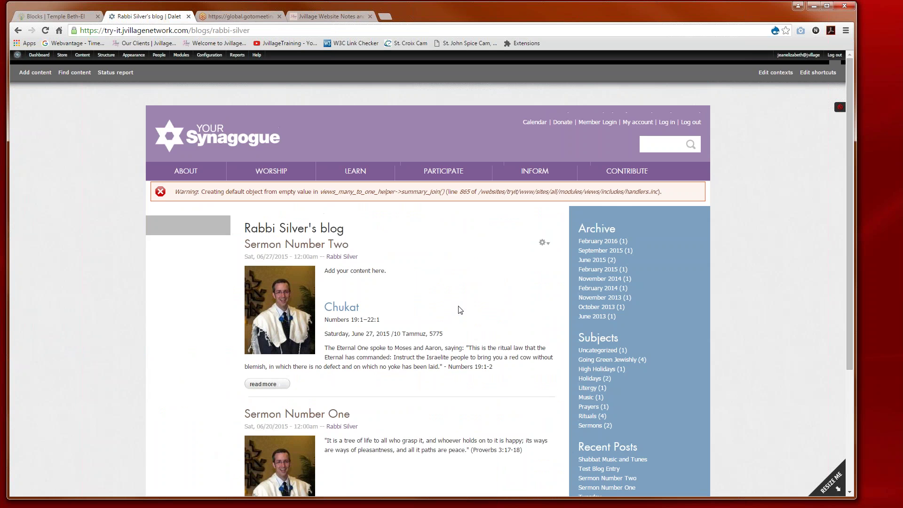
scroll(450, 315, "down", 2)
scroll(450, 315, "down", 1)
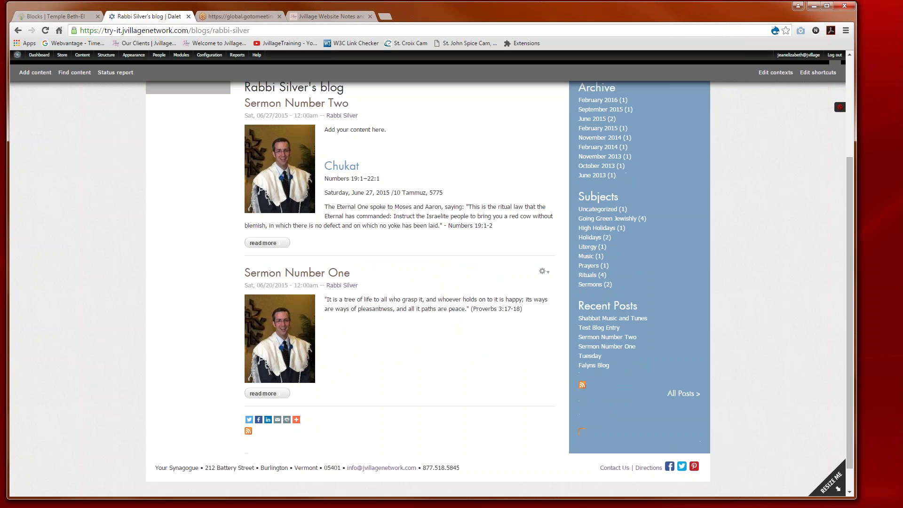
scroll(450, 315, "up", 1)
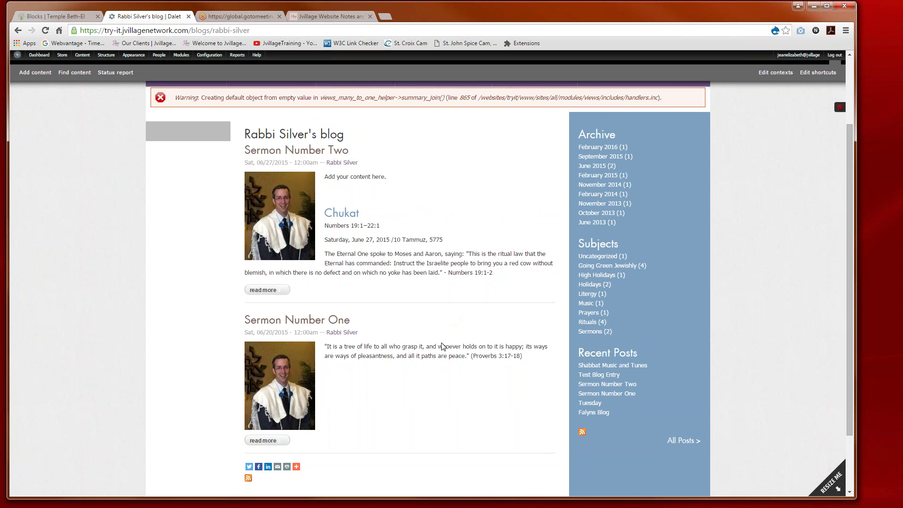
scroll(443, 346, "up", 2)
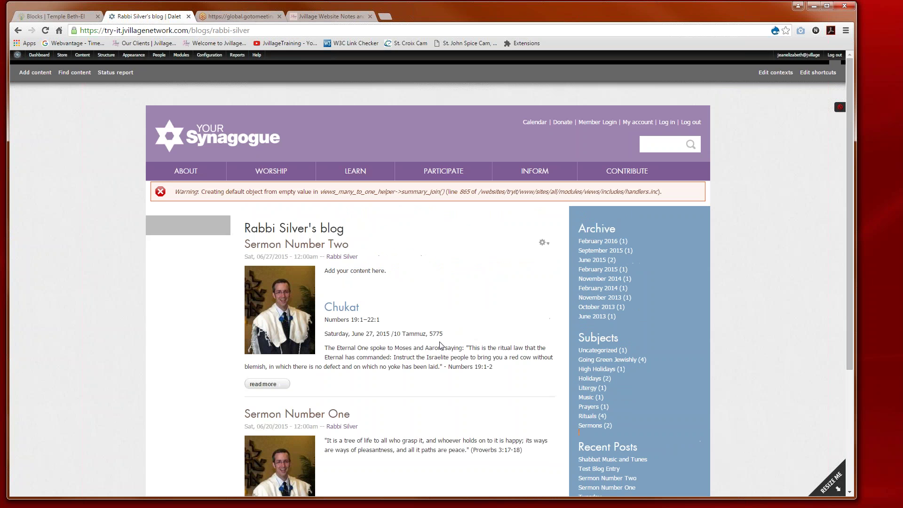
Step: Return to the homepage via the Your Synagogue logo and review the captioned Celebrate Shabbat block
left_click(183, 147)
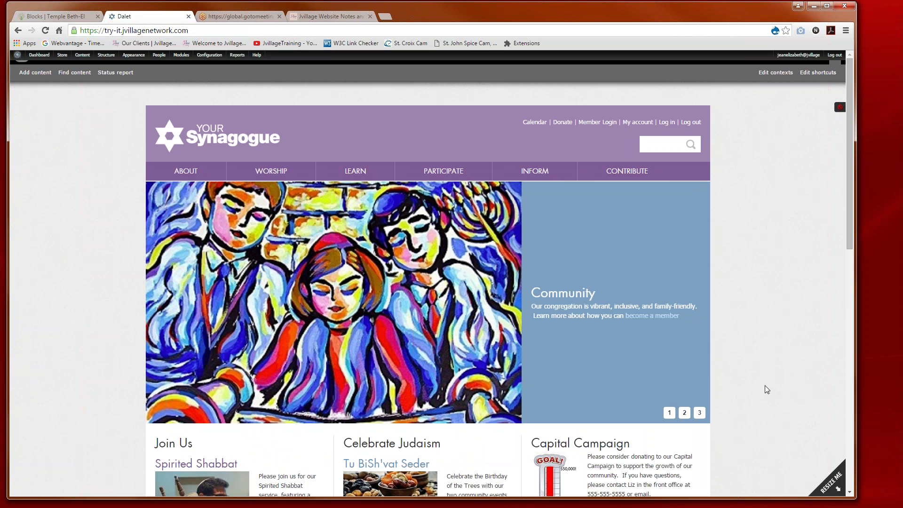
scroll(767, 390, "down", 1)
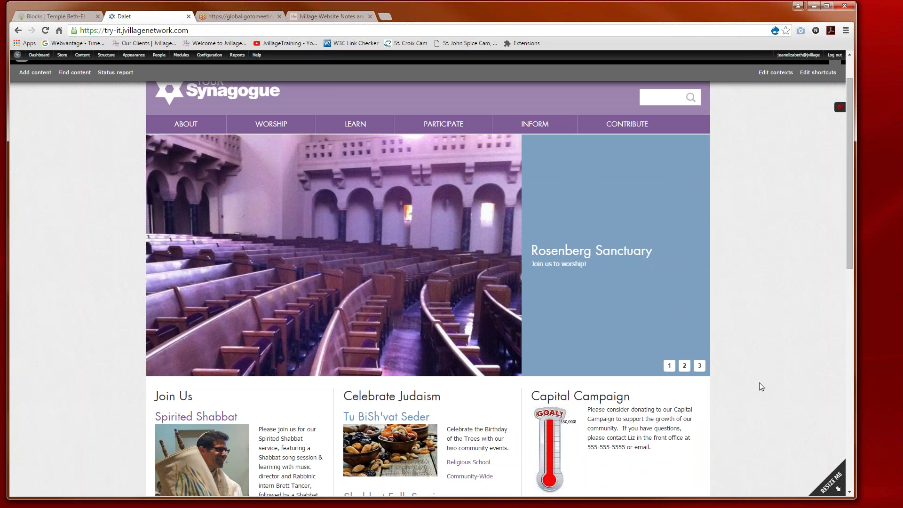
scroll(760, 387, "down", 5)
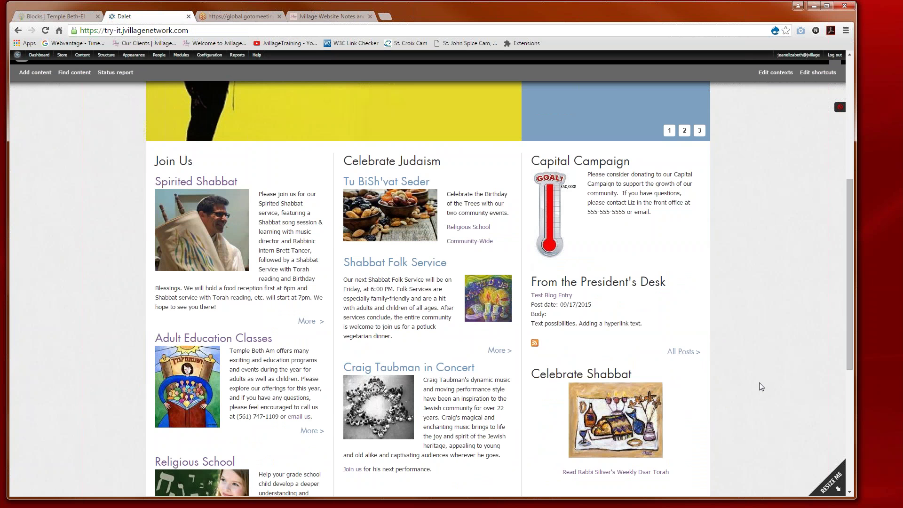
scroll(759, 384, "up", 3)
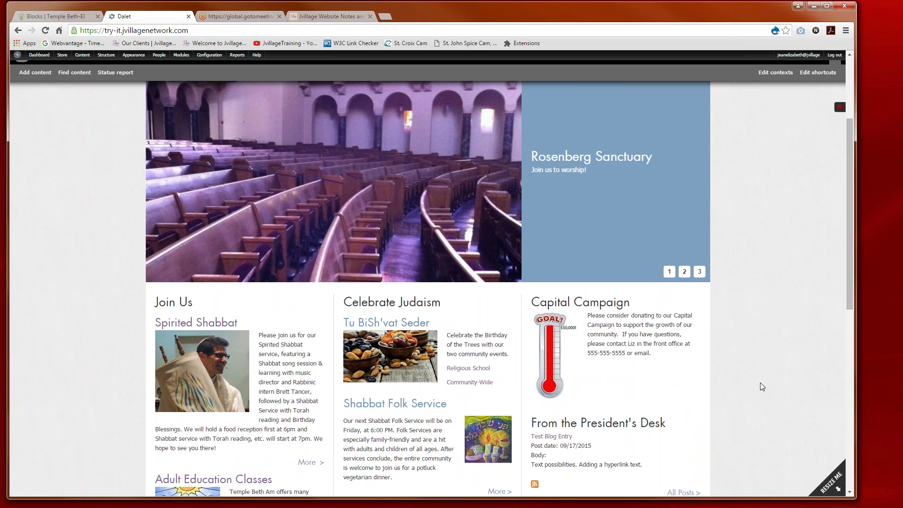
scroll(761, 383, "up", 3)
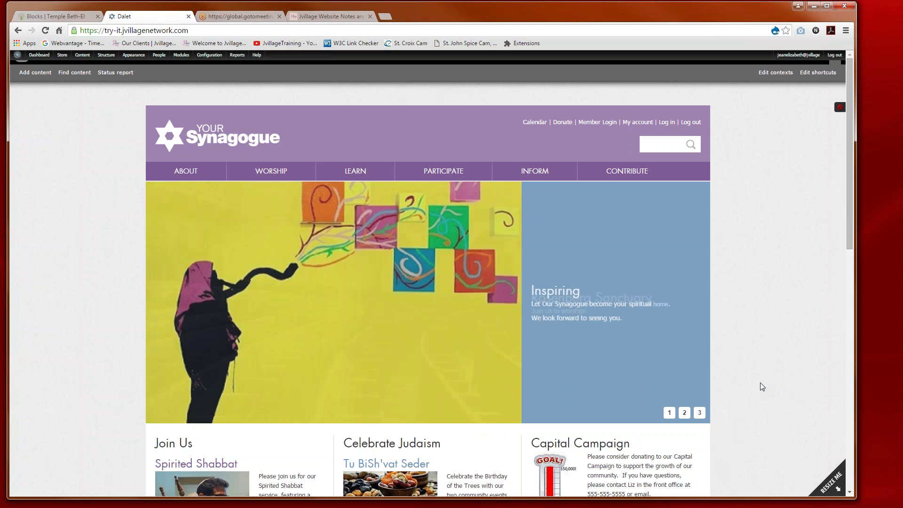
scroll(761, 383, "down", 1)
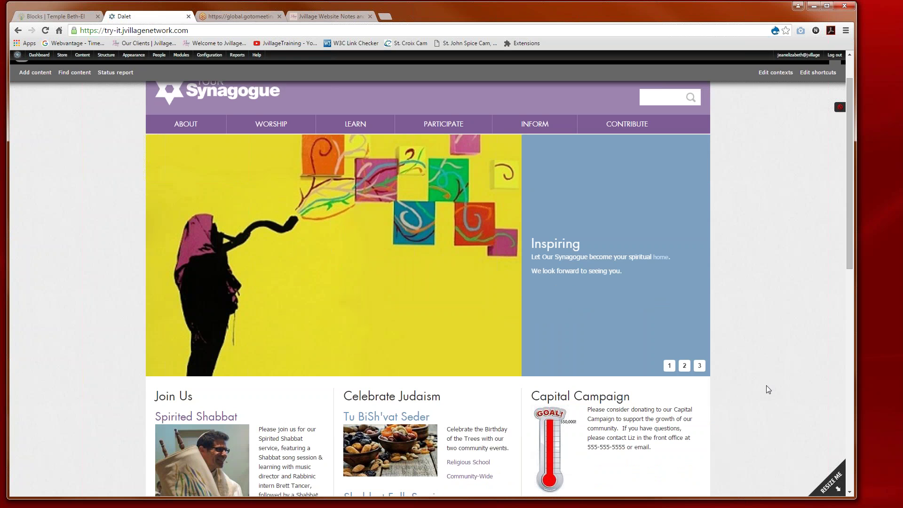
scroll(767, 386, "down", 1)
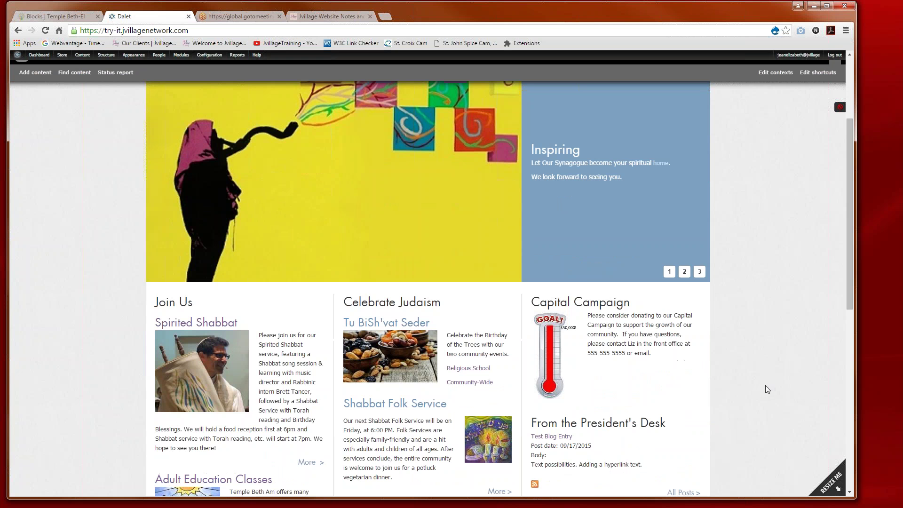
scroll(766, 389, "down", 1)
scroll(766, 390, "down", 2)
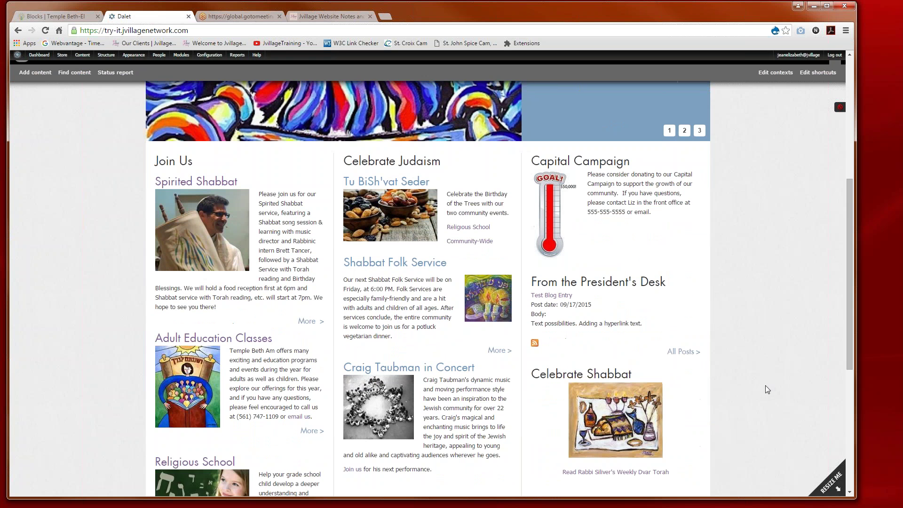
scroll(766, 390, "down", 1)
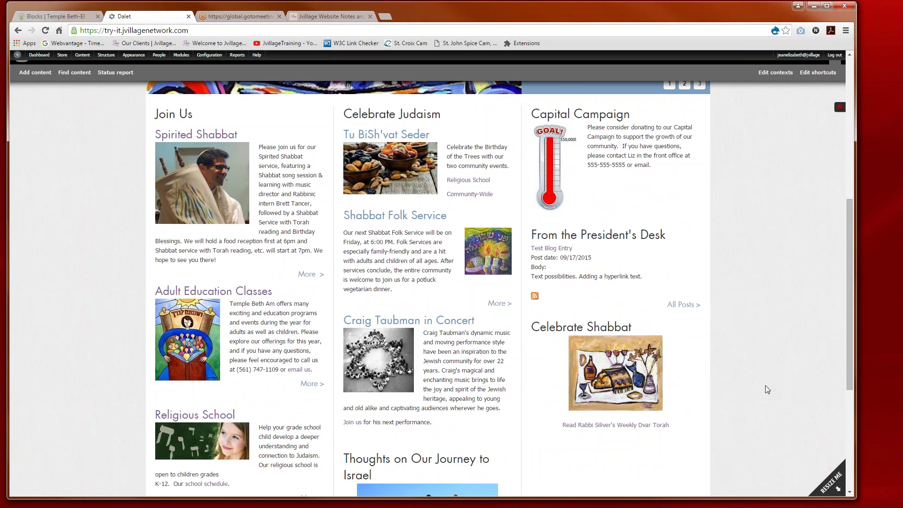
scroll(766, 390, "down", 1)
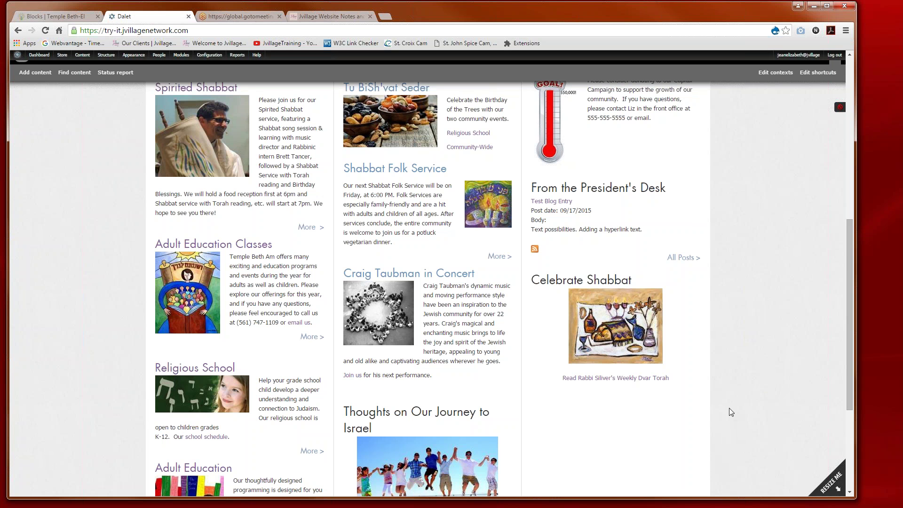
scroll(729, 408, "up", 2)
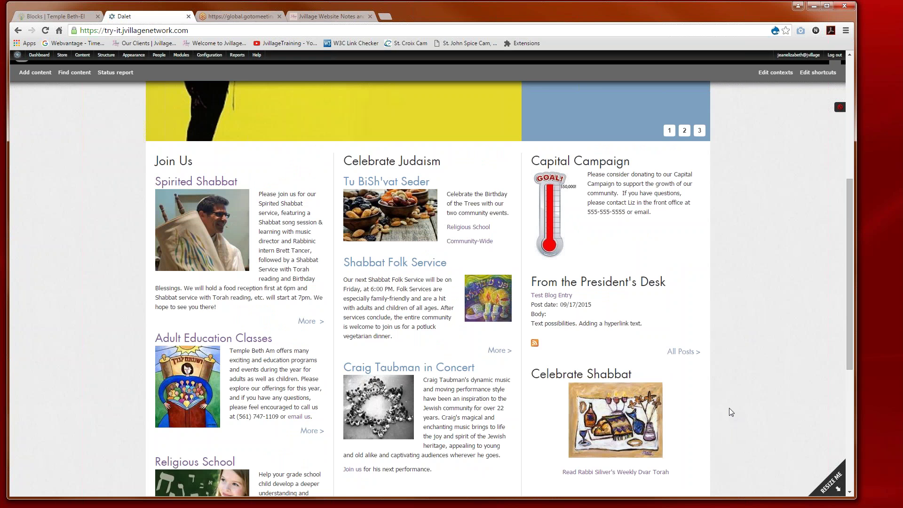
scroll(730, 408, "up", 1)
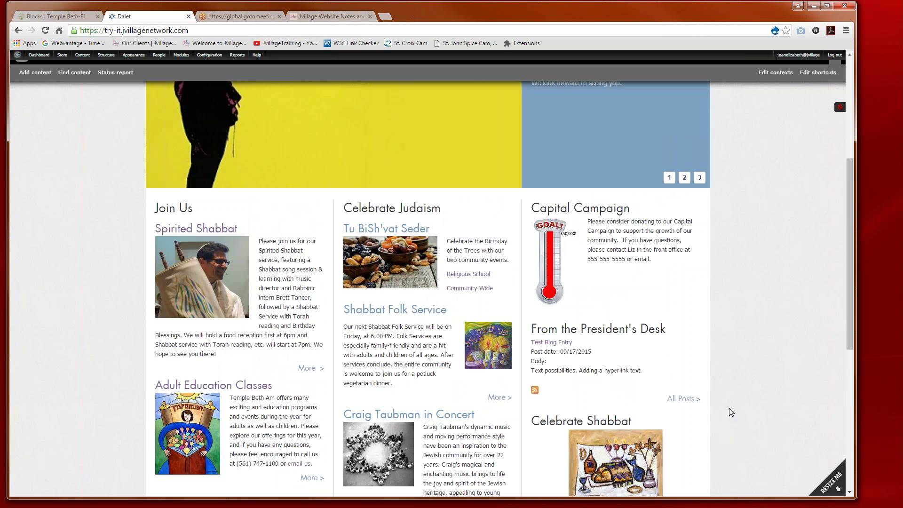
scroll(730, 408, "down", 1)
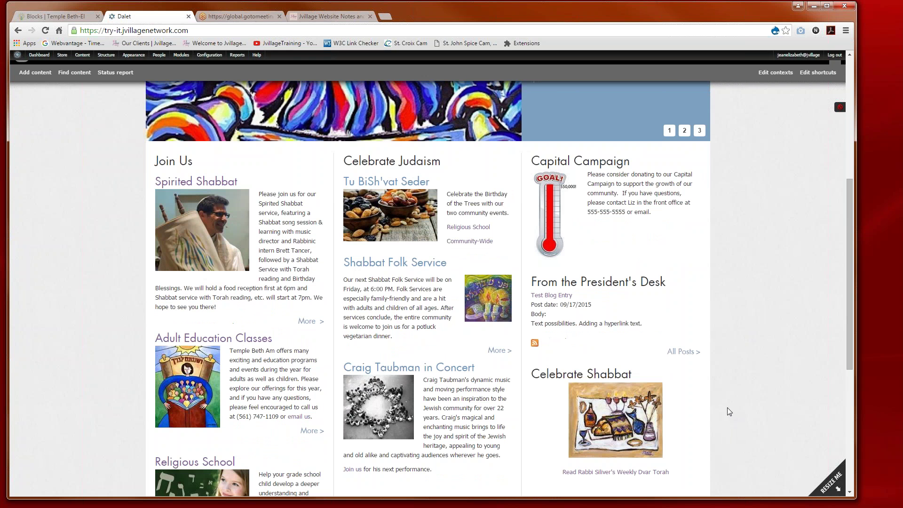
Step: Open brithshalom.org in a new browser tab
mouse_move(675, 287)
left_click(386, 17)
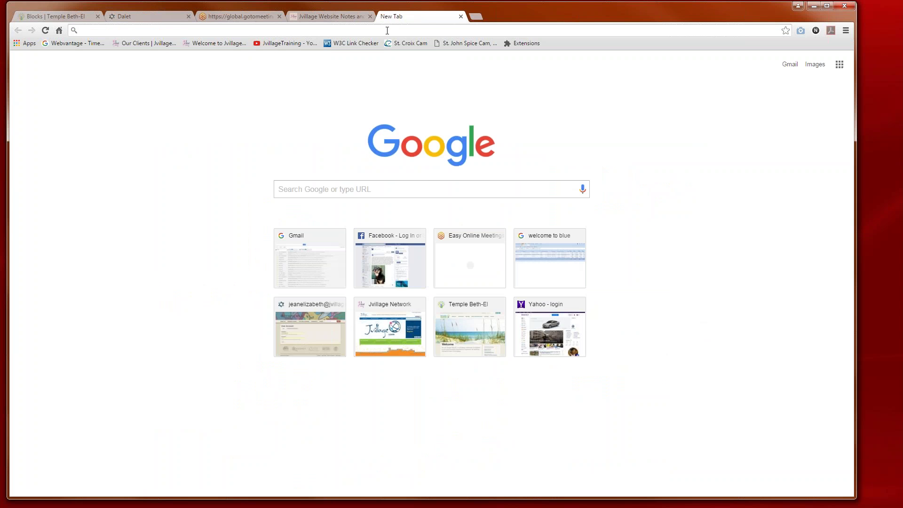
type("brithshalom.org")
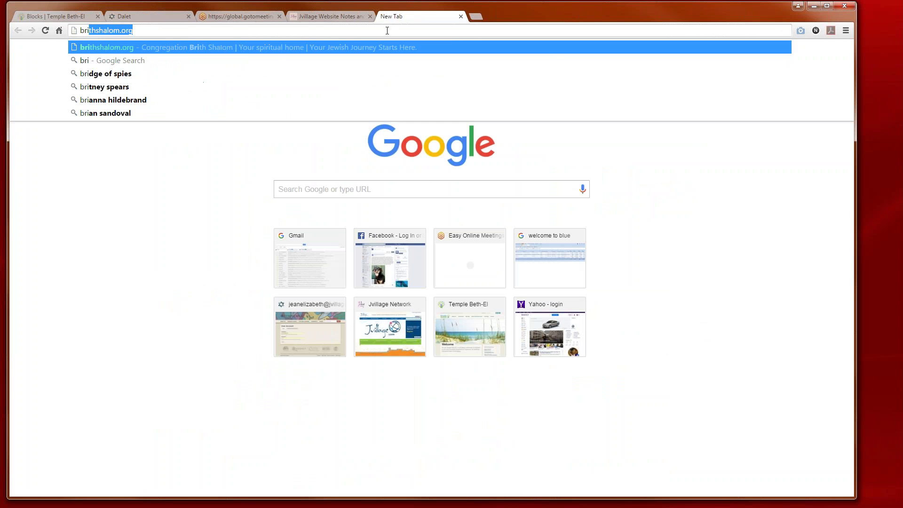
key("Return")
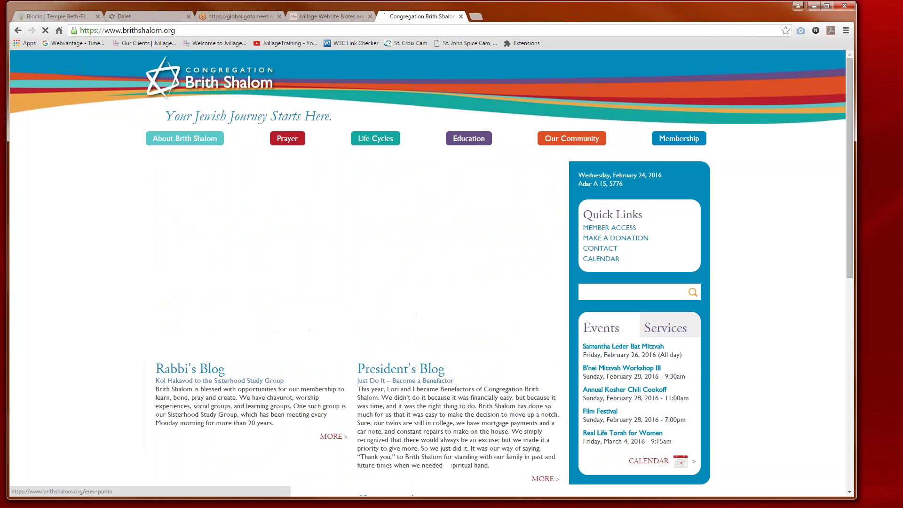
Step: Browse the Brith Shalom homepage and open the full Rabbi's Blog listing via MORE
scroll(490, 372, "down", 2)
scroll(491, 371, "down", 3)
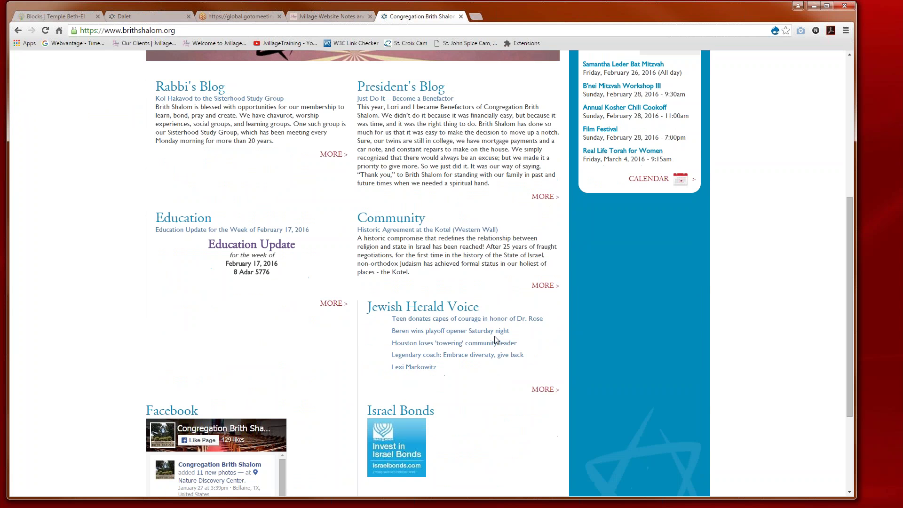
scroll(495, 338, "down", 3)
scroll(495, 339, "up", 4)
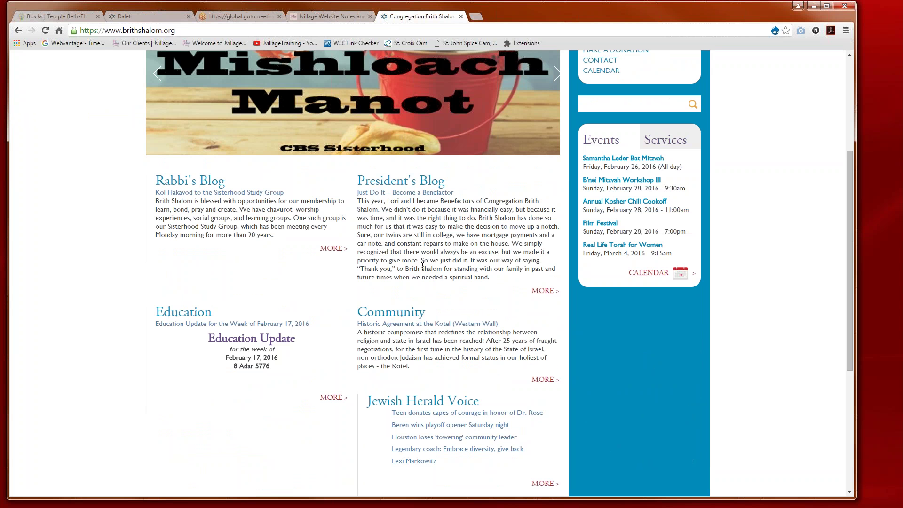
scroll(324, 286, "down", 5)
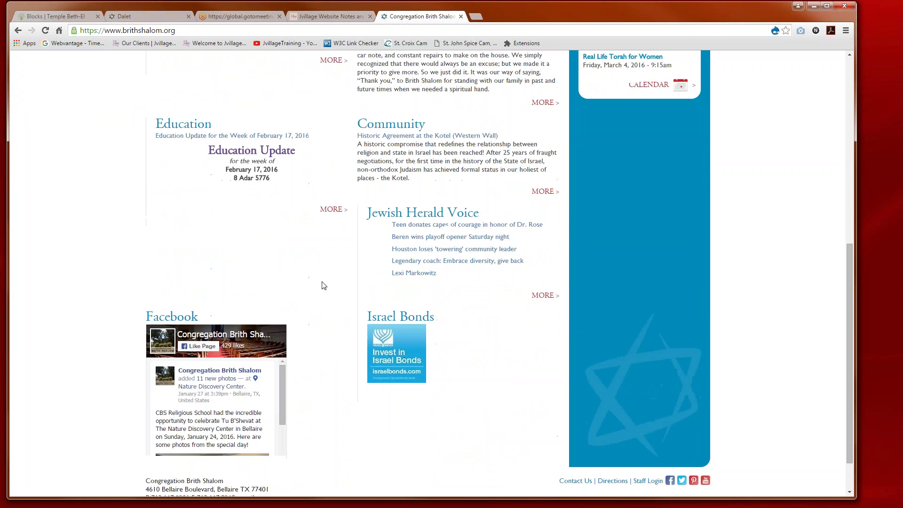
scroll(323, 286, "up", 7)
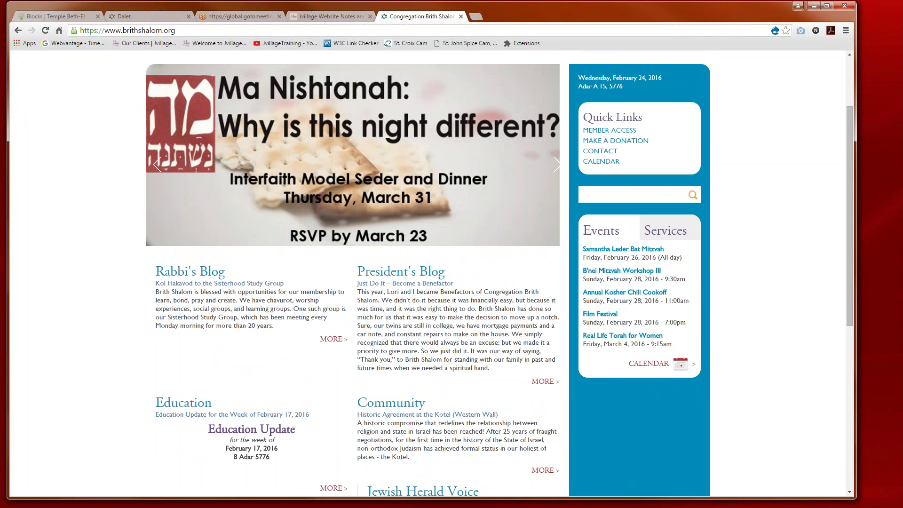
left_click(331, 340)
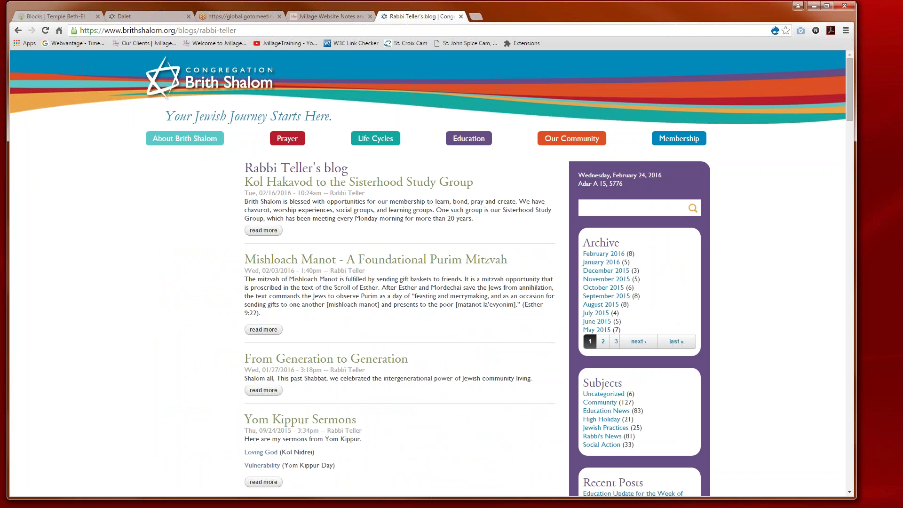
Step: Back on the Dalet site, open the Shabbat Music and Tunes entry's edit form through All Posts
left_click(130, 16)
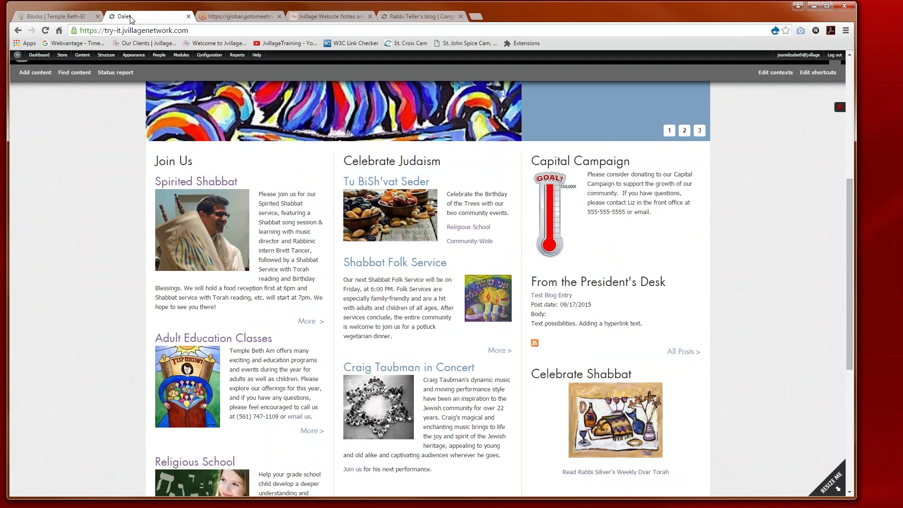
left_click(672, 356)
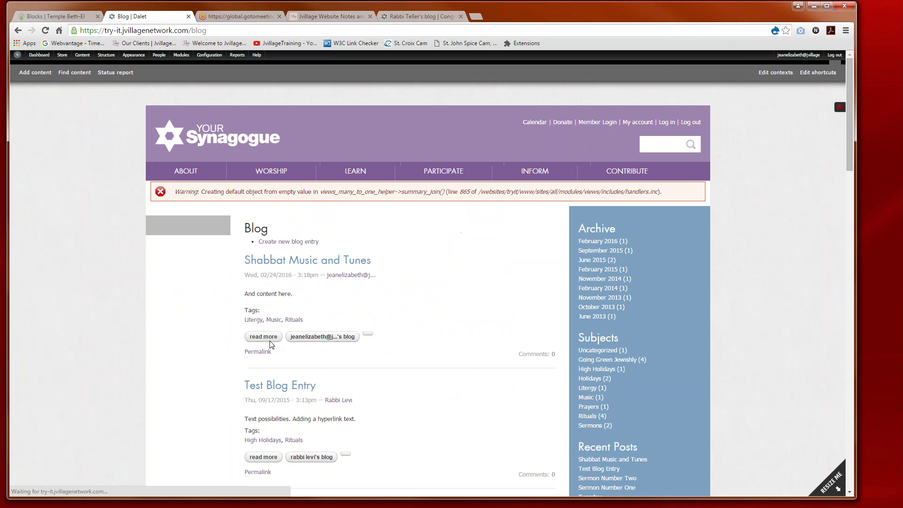
left_click(270, 340)
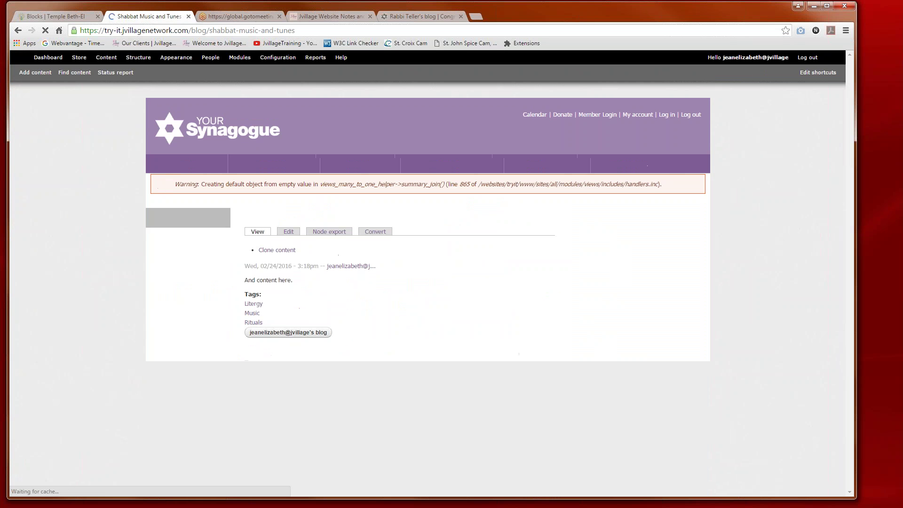
left_click(290, 241)
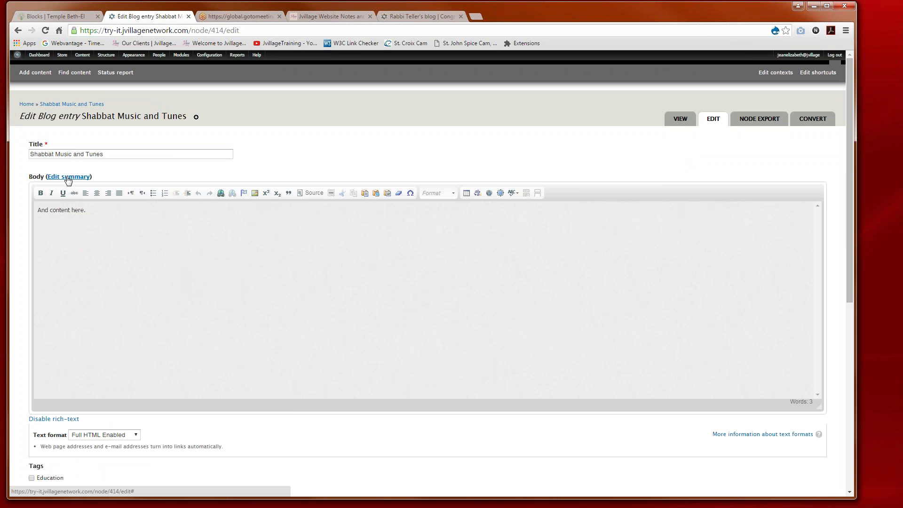
Step: Reveal the entry's empty Summary field with Edit summary, then return to the Brith Shalom blog tab
left_click(69, 177)
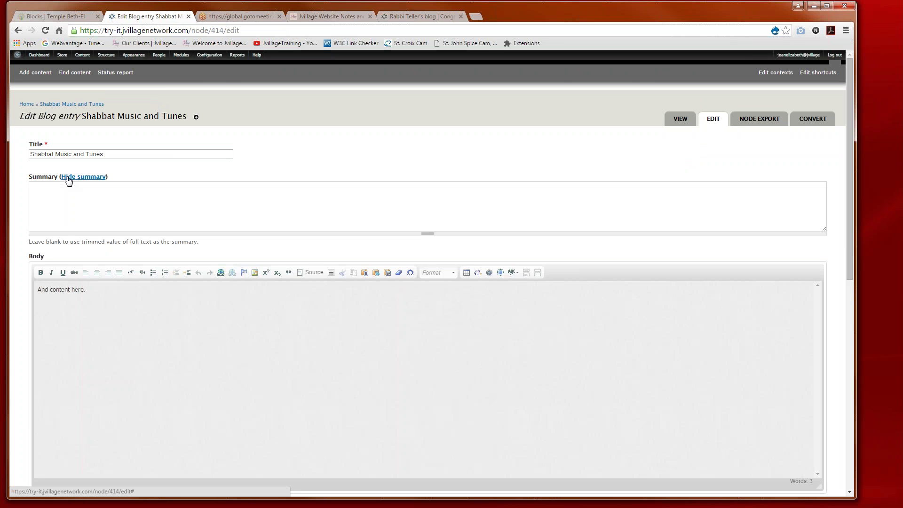
left_click(41, 189)
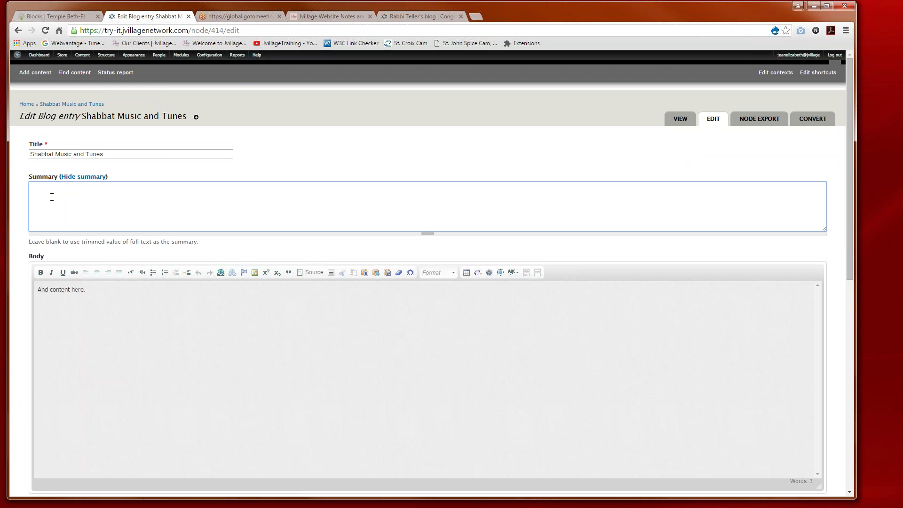
left_click(399, 17)
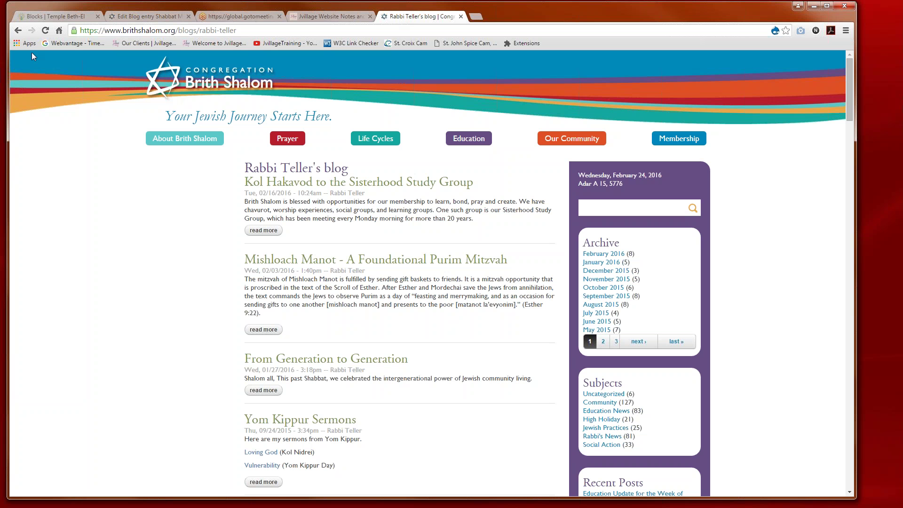
Step: Go back from the rabbi's blog listing to the Brith Shalom homepage
left_click(18, 30)
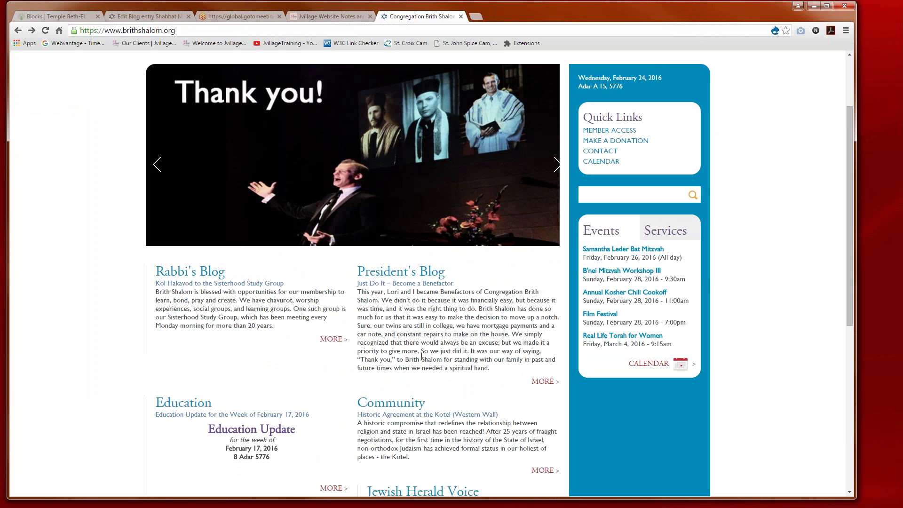
Step: Leave the blog entry edit form for the homepage and log out of the admin session
left_click(146, 16)
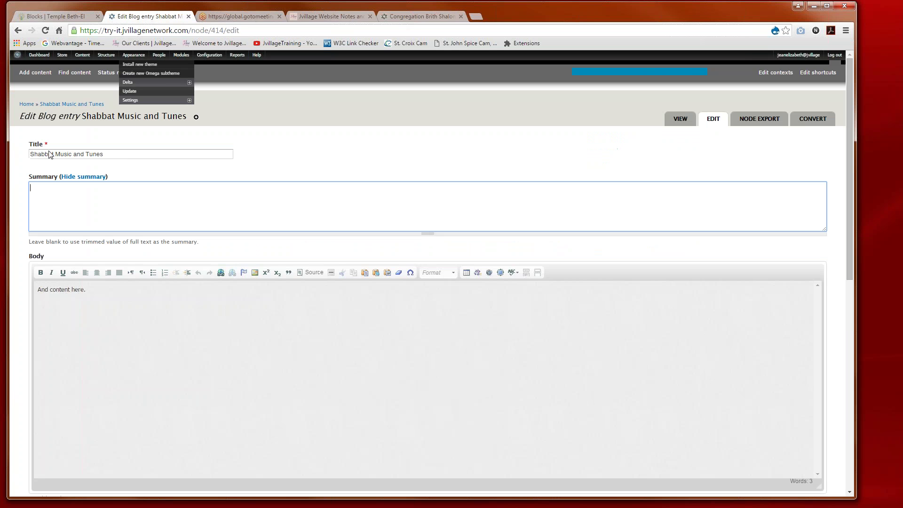
key("F5")
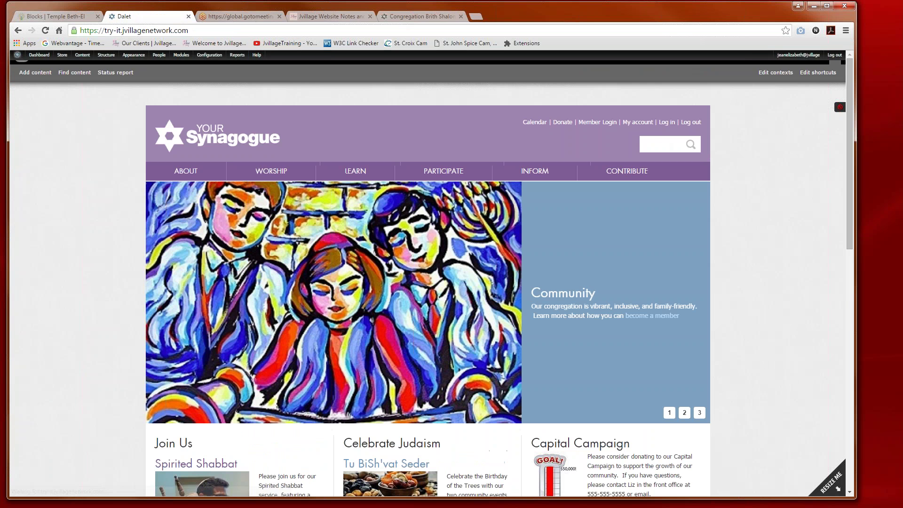
left_click(836, 57)
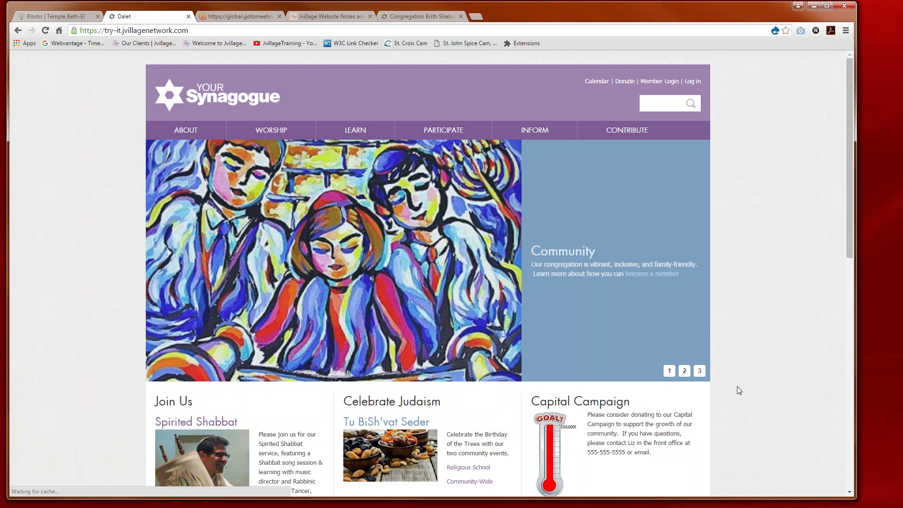
scroll(713, 415, "down", 4)
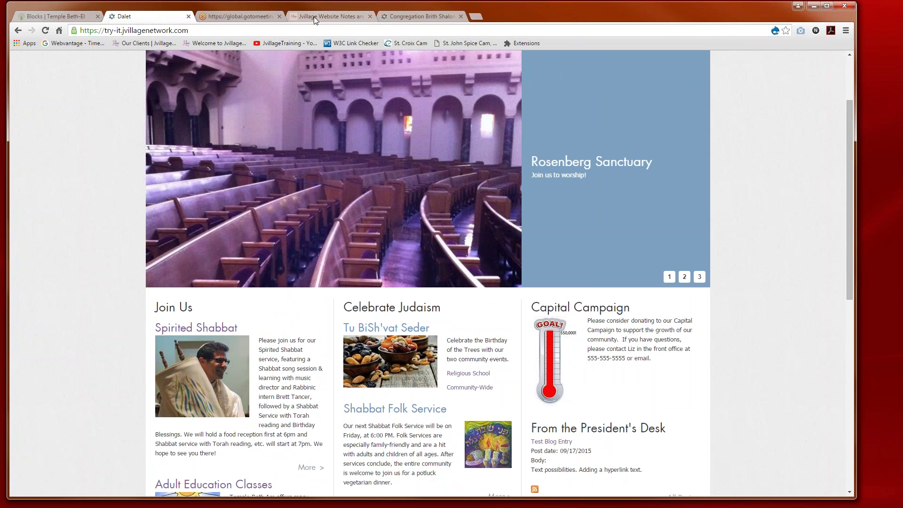
left_click(314, 16)
left_click(412, 17)
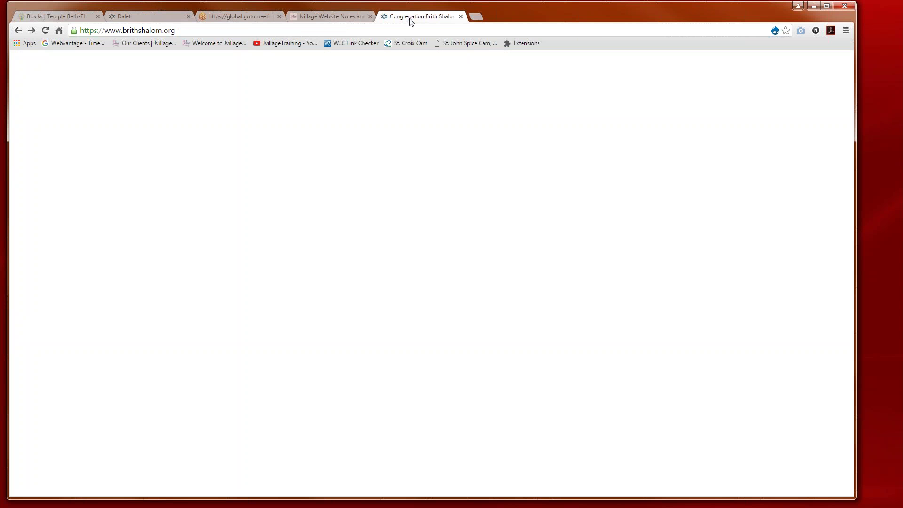
left_click(142, 19)
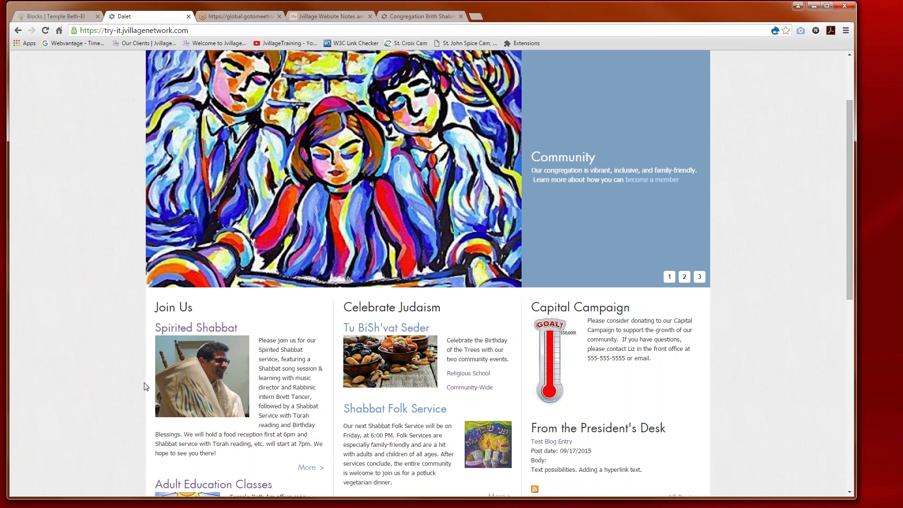
scroll(144, 387, "up", 3)
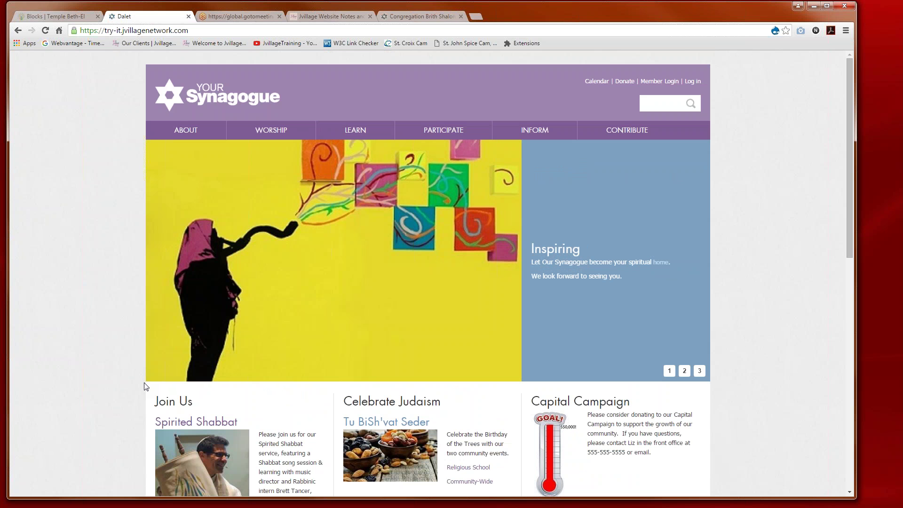
scroll(145, 386, "down", 2)
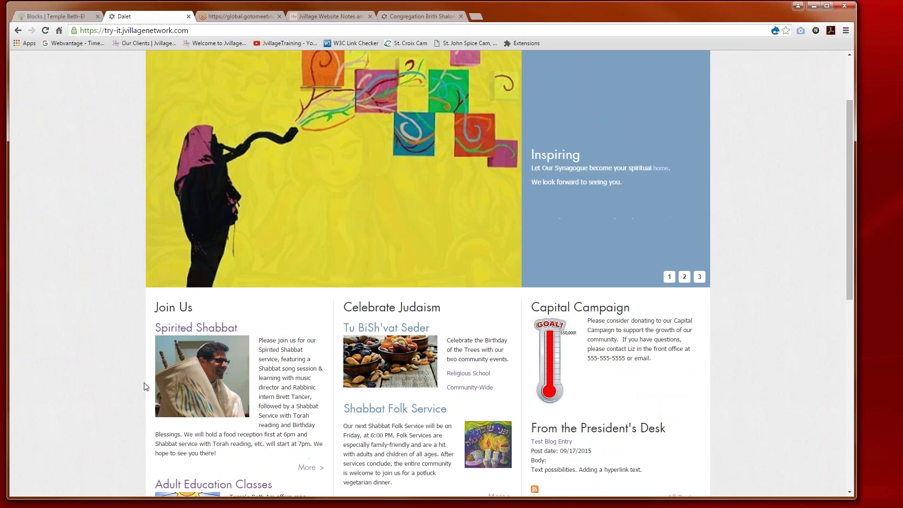
scroll(145, 387, "down", 1)
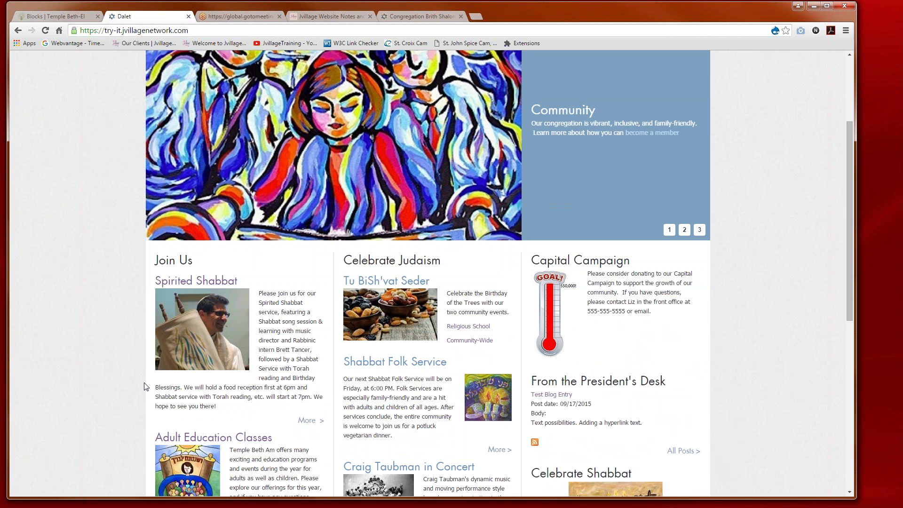
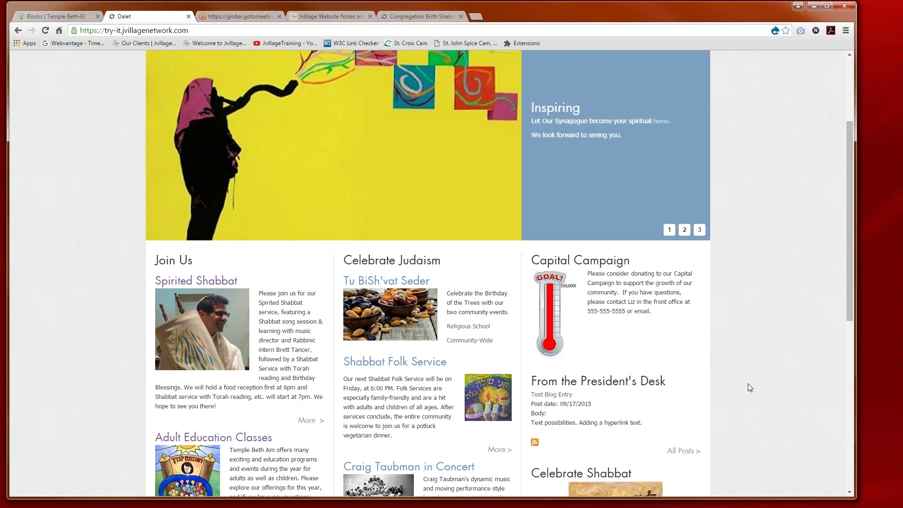
Step: Scroll the homepage and preview it at a narrow phone-like window width, then widen it again
scroll(763, 383, "up", 3)
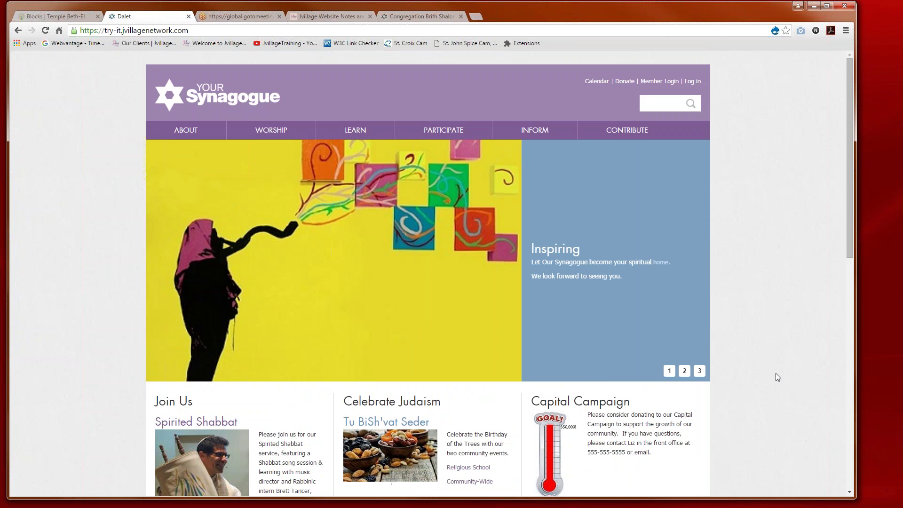
scroll(775, 373, "down", 1)
scroll(777, 377, "down", 1)
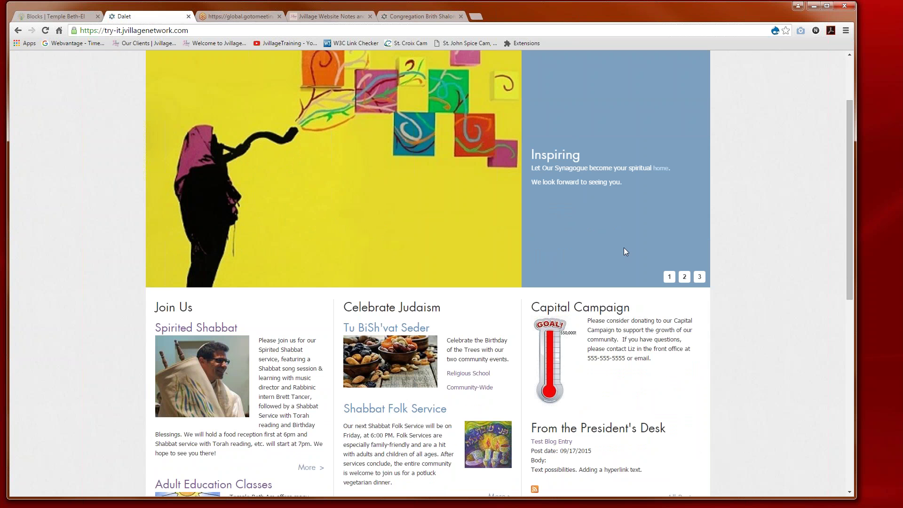
scroll(605, 279, "down", 1)
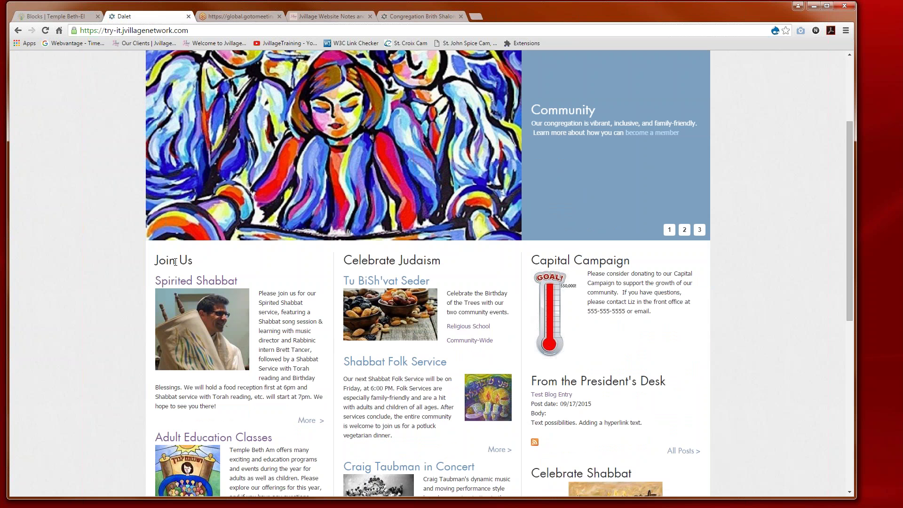
scroll(577, 298, "down", 1)
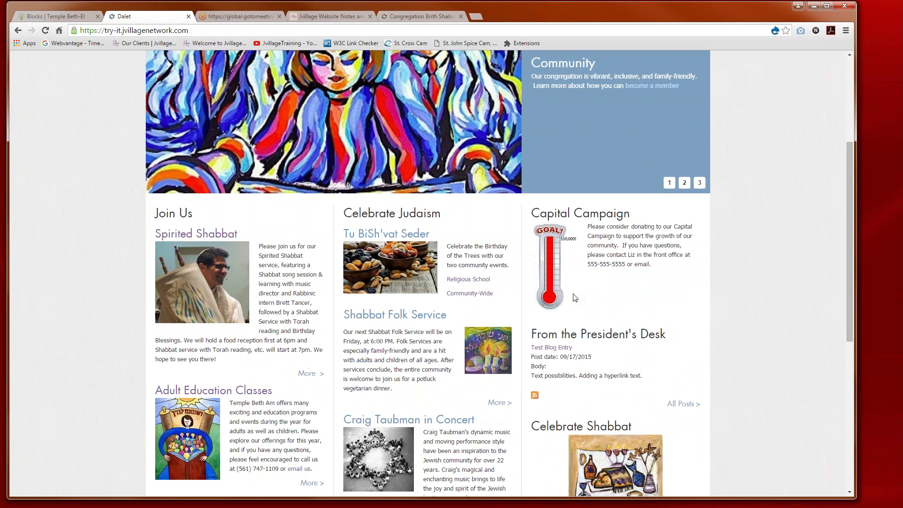
scroll(575, 297, "down", 6)
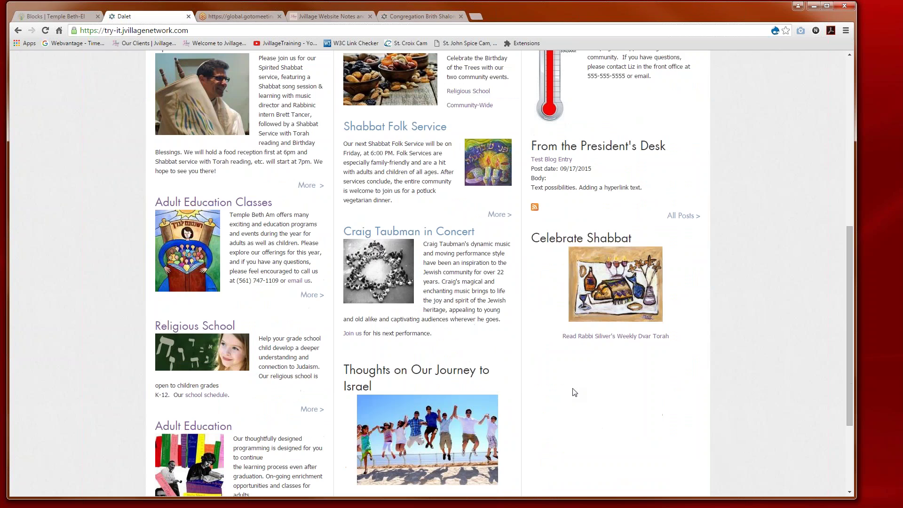
scroll(576, 401, "up", 3)
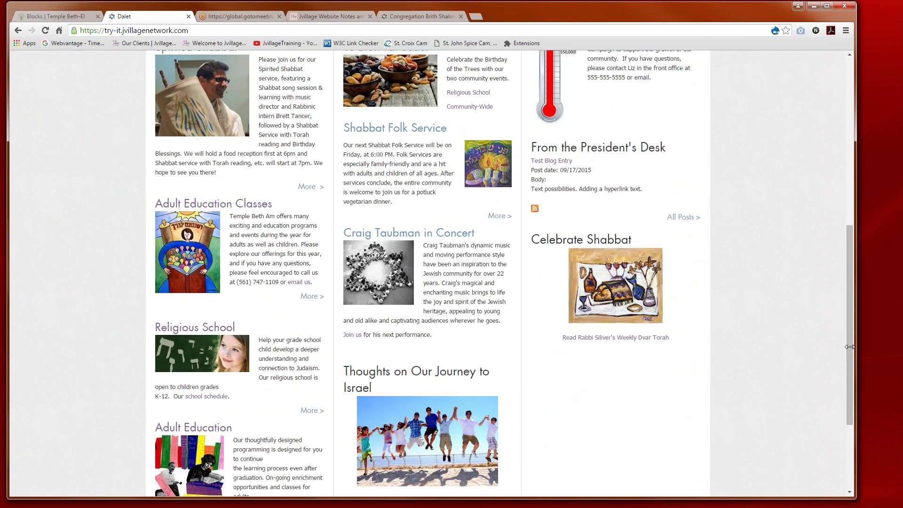
left_click_drag(850, 347, 127, 410)
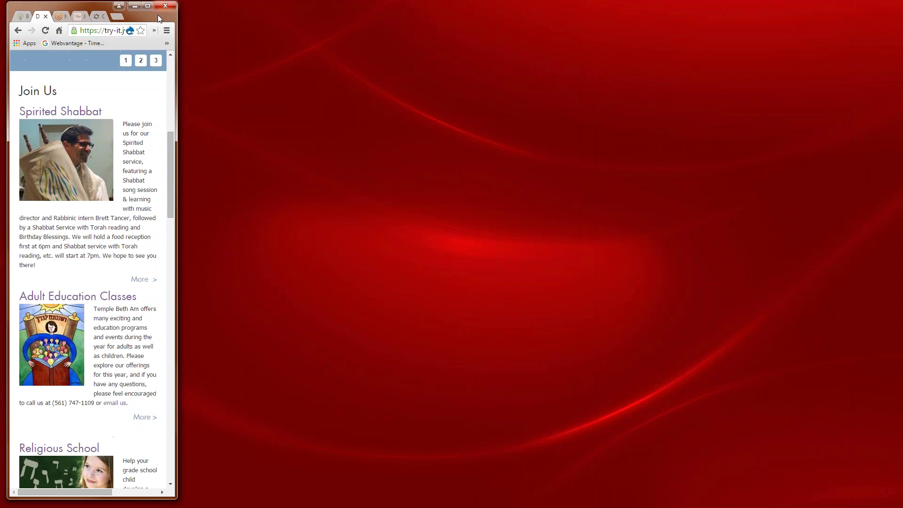
left_click_drag(164, 18, 399, 18)
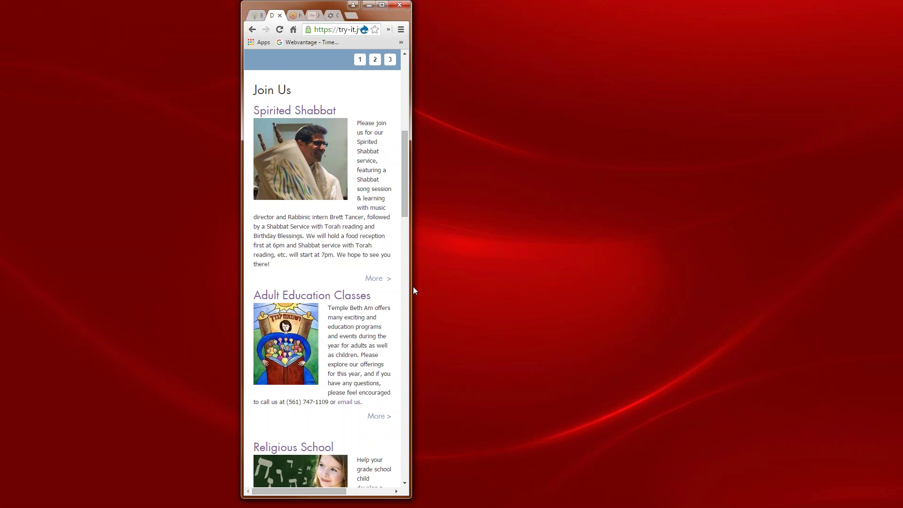
left_click_drag(411, 287, 778, 288)
Step: Scroll the homepage and widen the browser window to nearly full screen
scroll(641, 405, "up", 5)
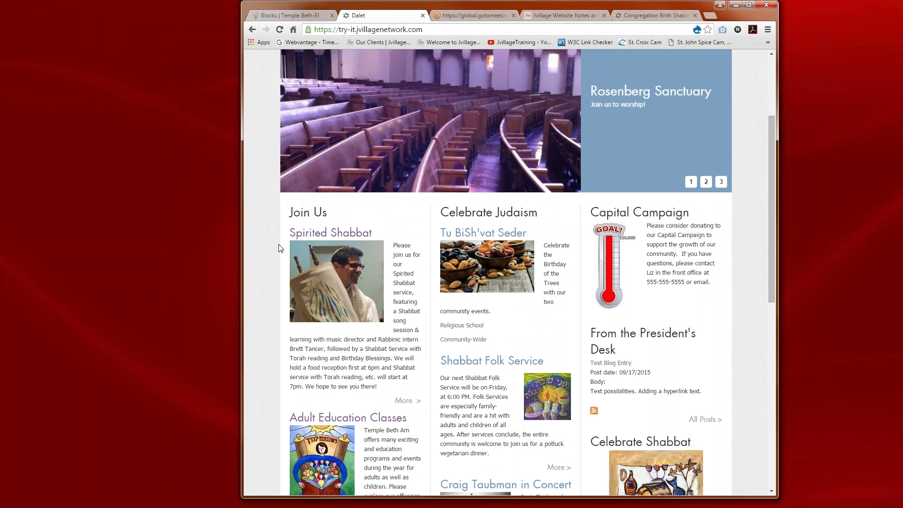
scroll(280, 249, "down", 2)
scroll(280, 249, "down", 4)
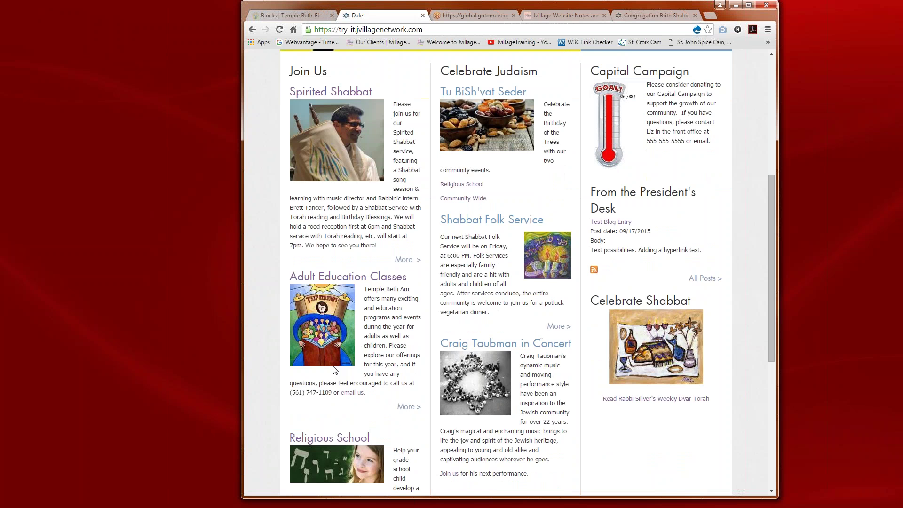
scroll(485, 121, "up", 4)
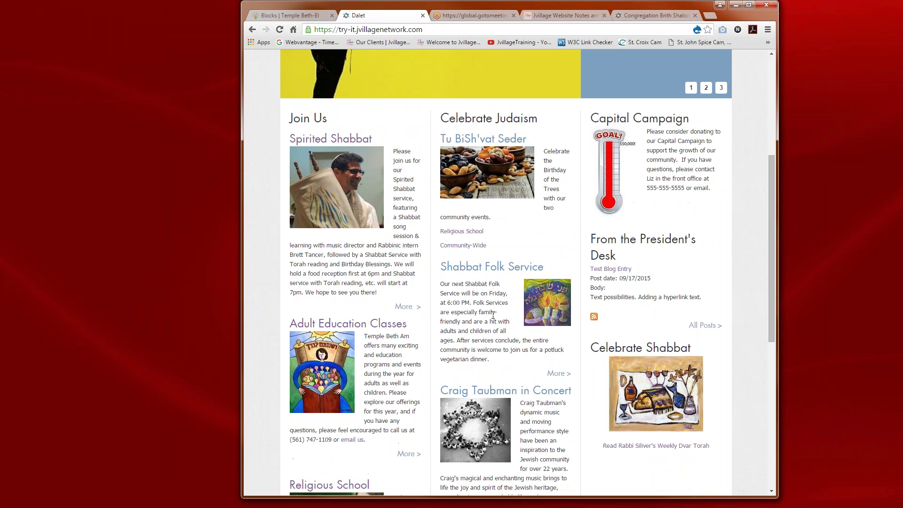
scroll(493, 317, "down", 2)
scroll(493, 335, "up", 3)
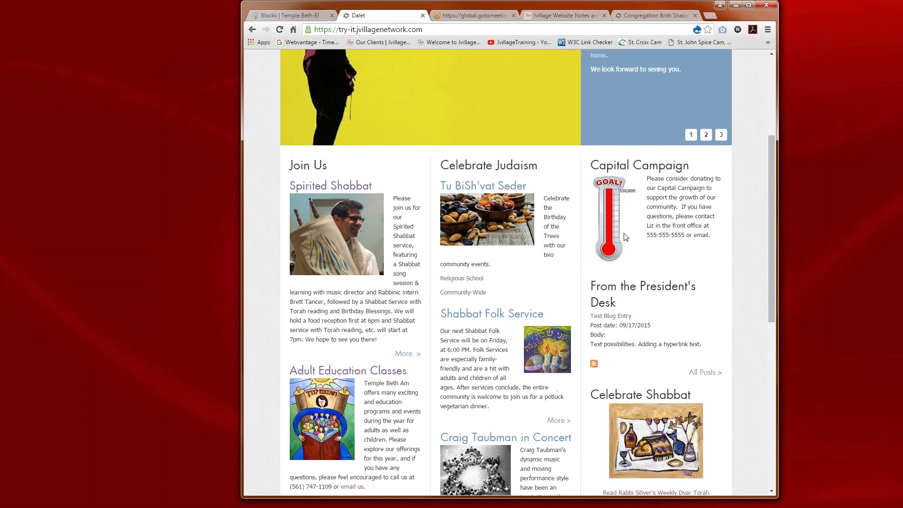
scroll(625, 237, "down", 2)
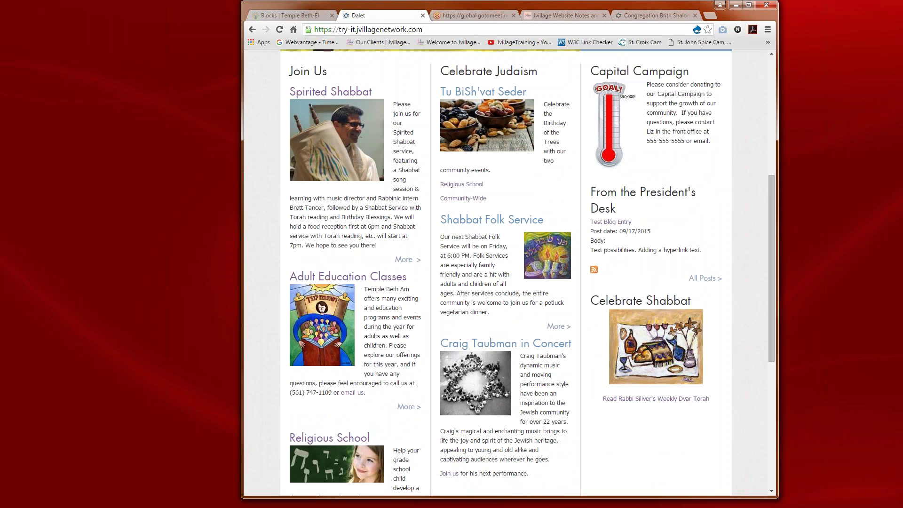
left_click_drag(778, 391, 887, 390)
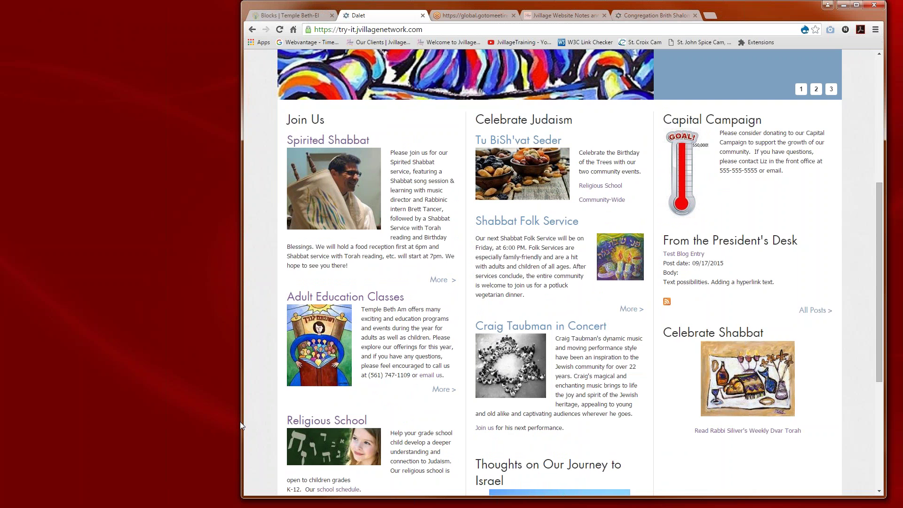
left_click_drag(241, 425, 70, 428)
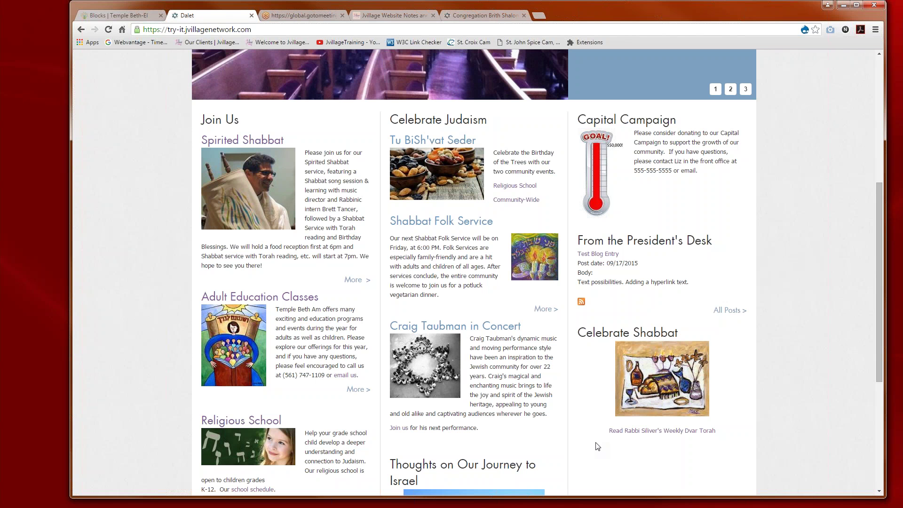
scroll(598, 446, "up", 2)
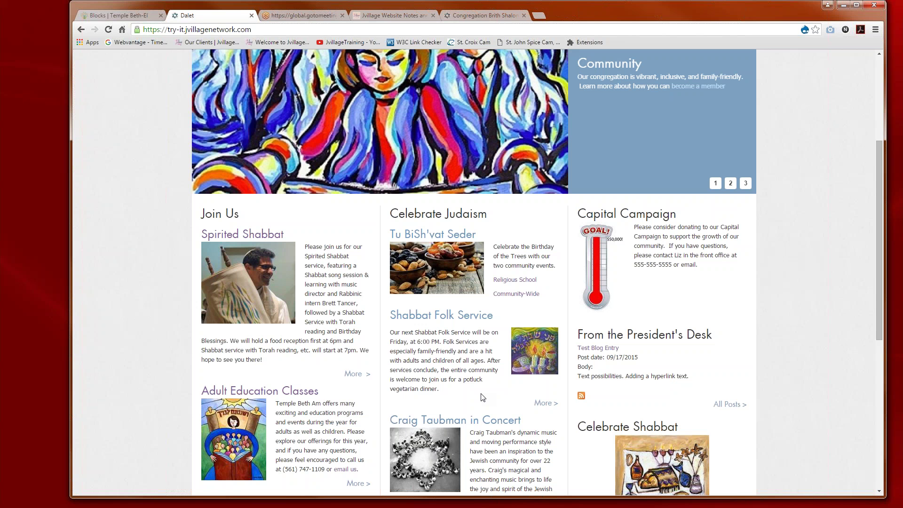
scroll(482, 398, "up", 3)
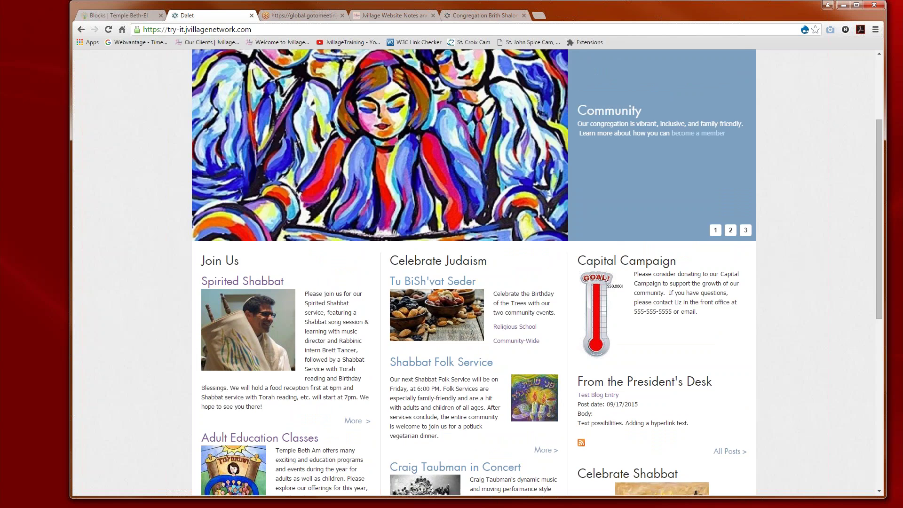
scroll(482, 397, "up", 1)
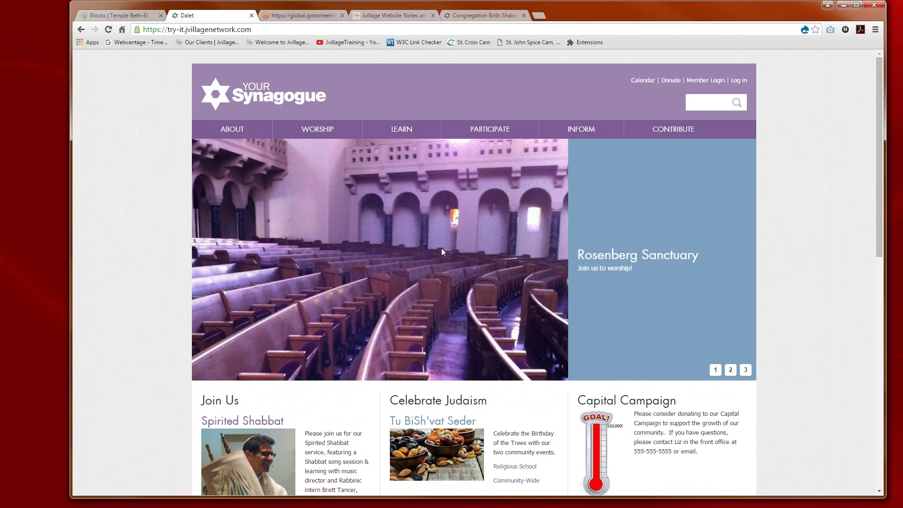
scroll(485, 329, "down", 2)
scroll(492, 342, "down", 3)
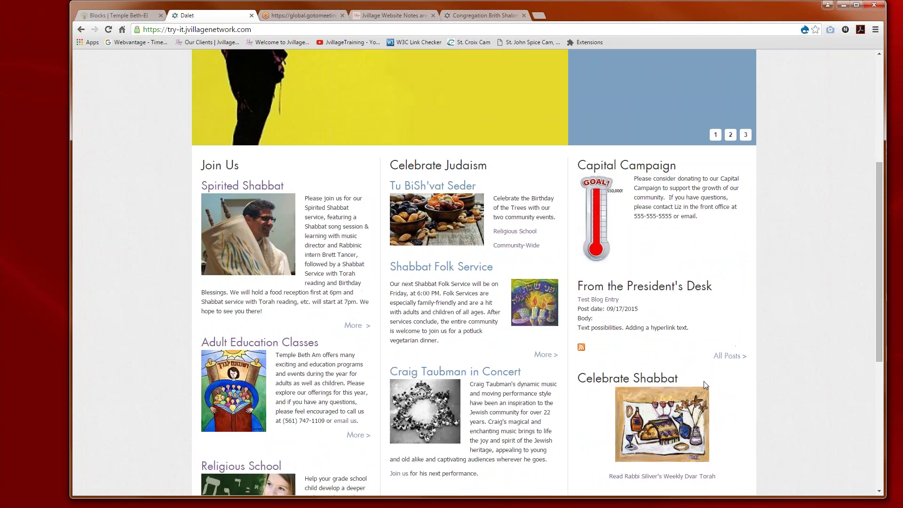
scroll(643, 349, "down", 2)
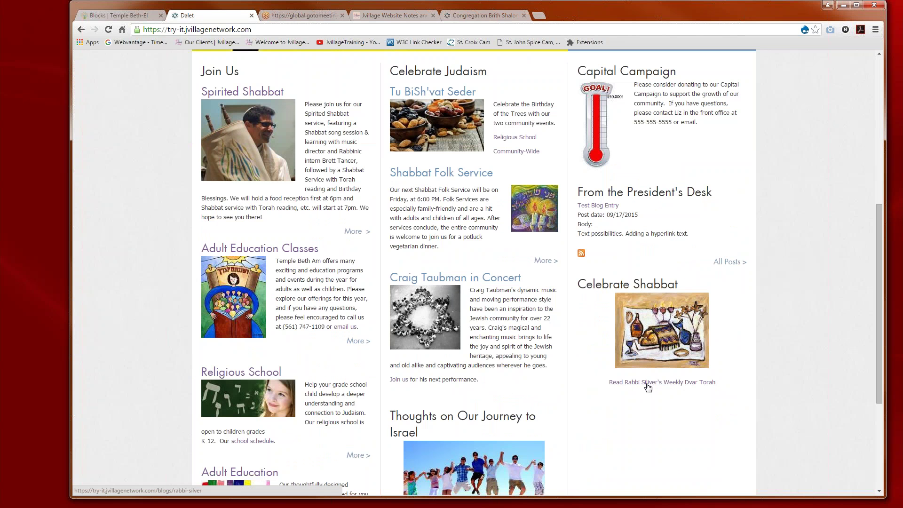
Step: Open Rabbi Silver's blog from the homepage and select blogs/rabbi-silver in the address bar
left_click(647, 384)
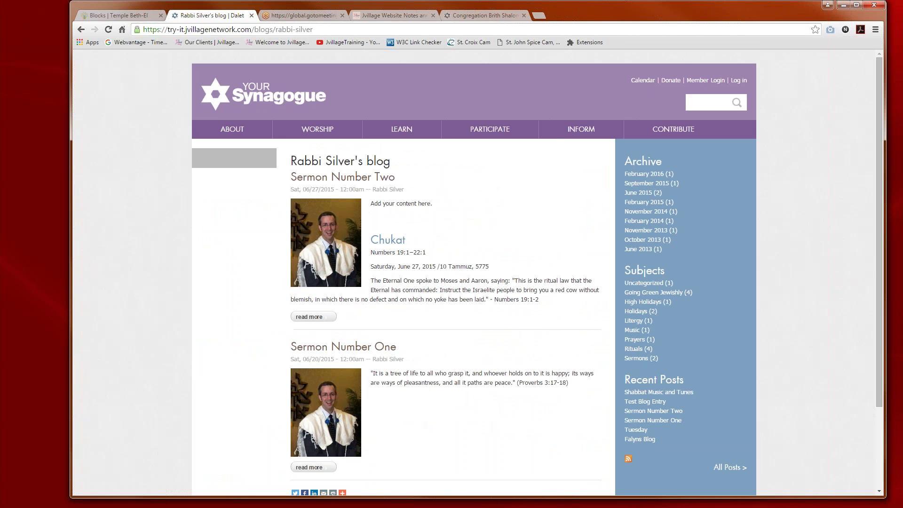
scroll(497, 465, "down", 1)
scroll(369, 226, "down", 2)
scroll(370, 225, "up", 3)
left_click_drag(314, 29, 255, 36)
key("ctrl+c")
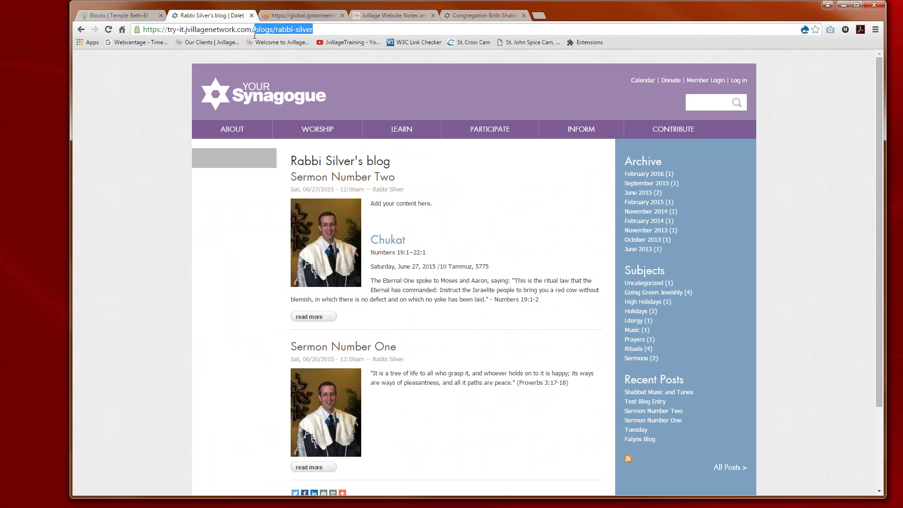
mouse_move(293, 138)
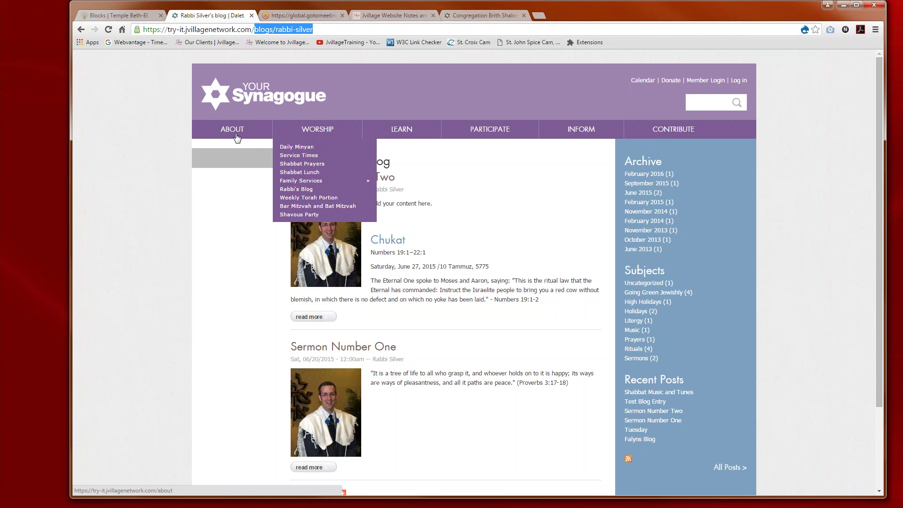
mouse_move(237, 136)
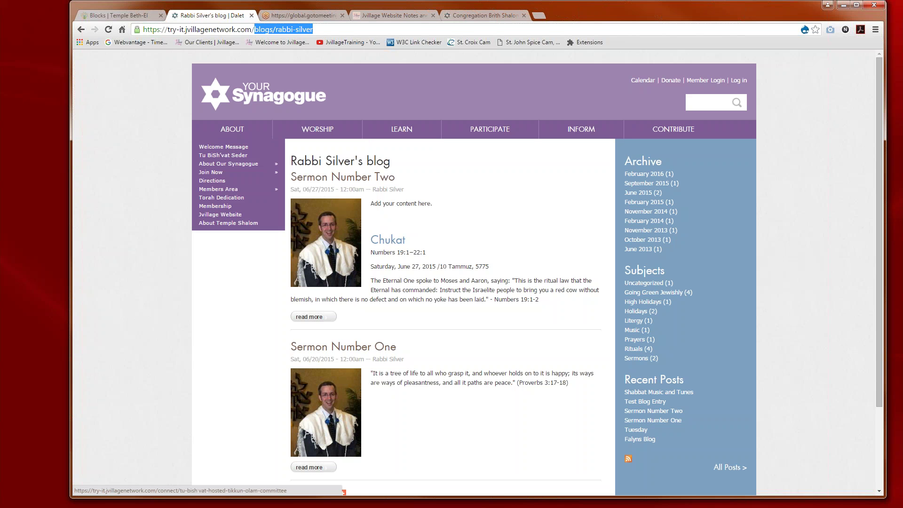
mouse_move(235, 167)
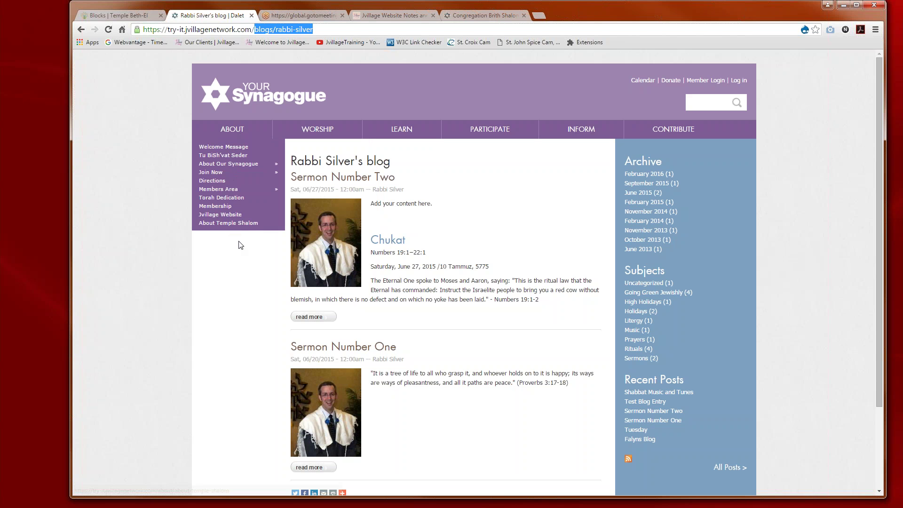
Step: Sign in, then go to Structure > Menus > Main menu and start a new link
left_click(740, 81)
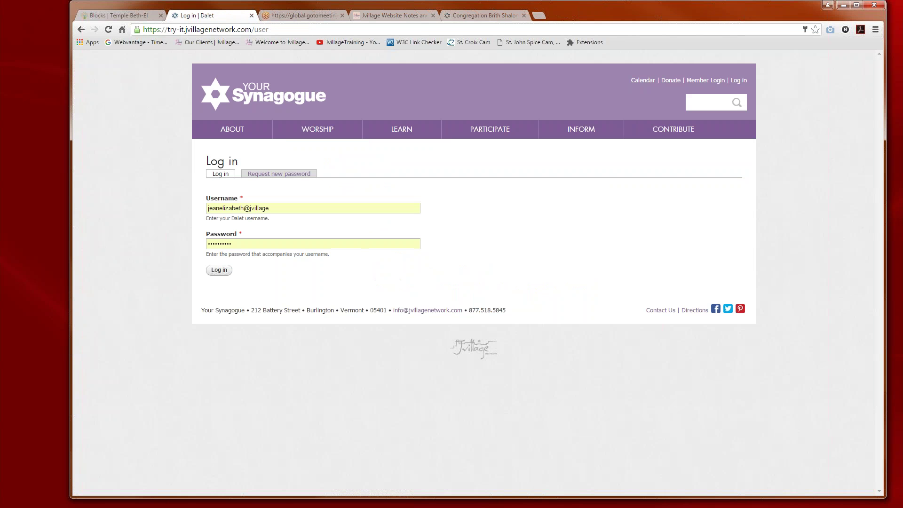
left_click(219, 270)
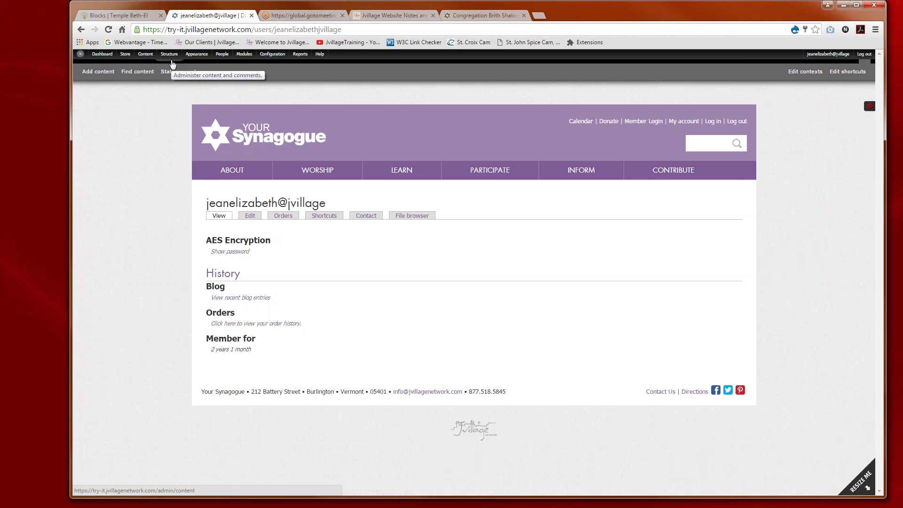
mouse_move(169, 56)
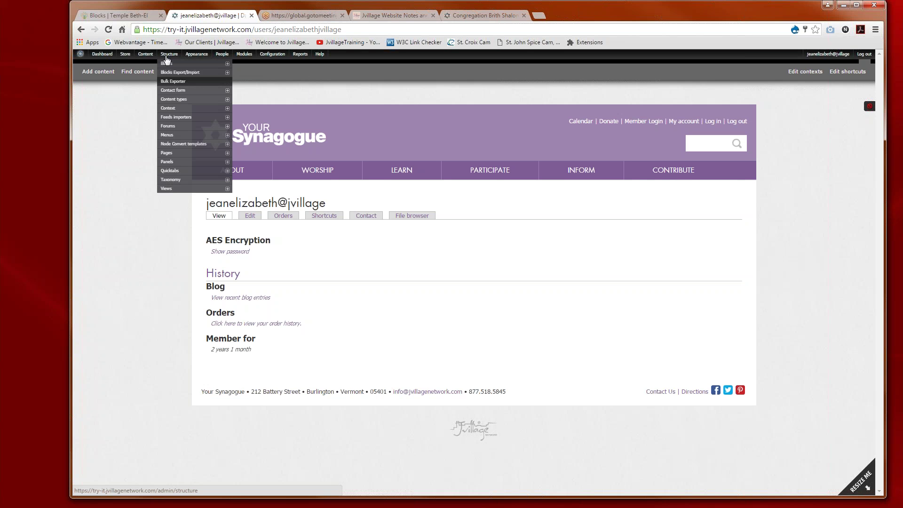
mouse_move(167, 137)
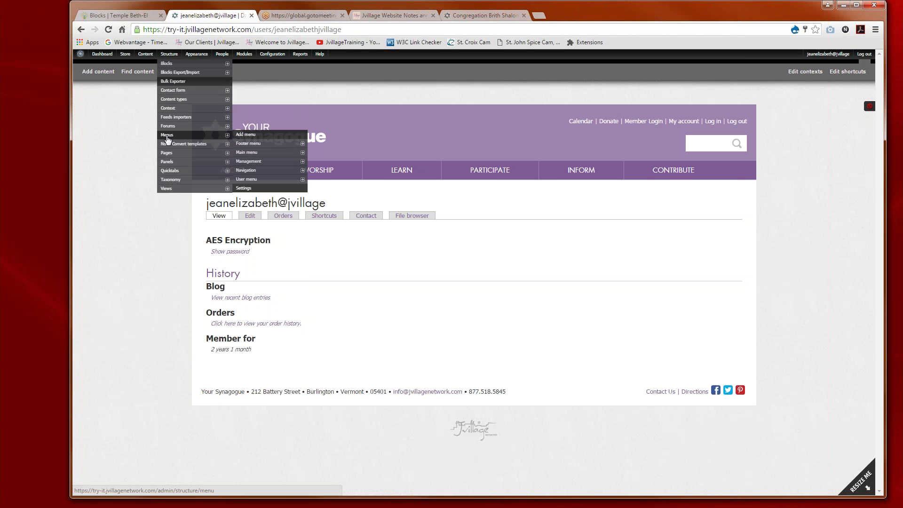
left_click(247, 154)
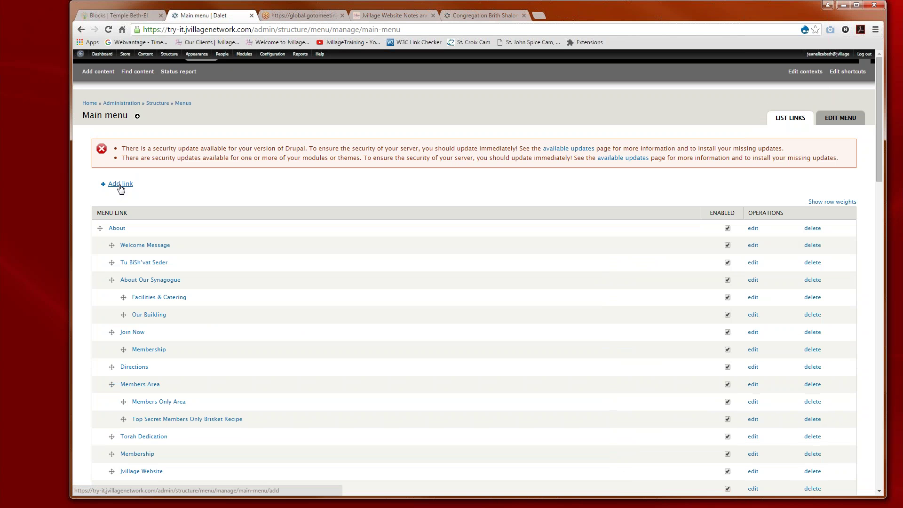
left_click(117, 188)
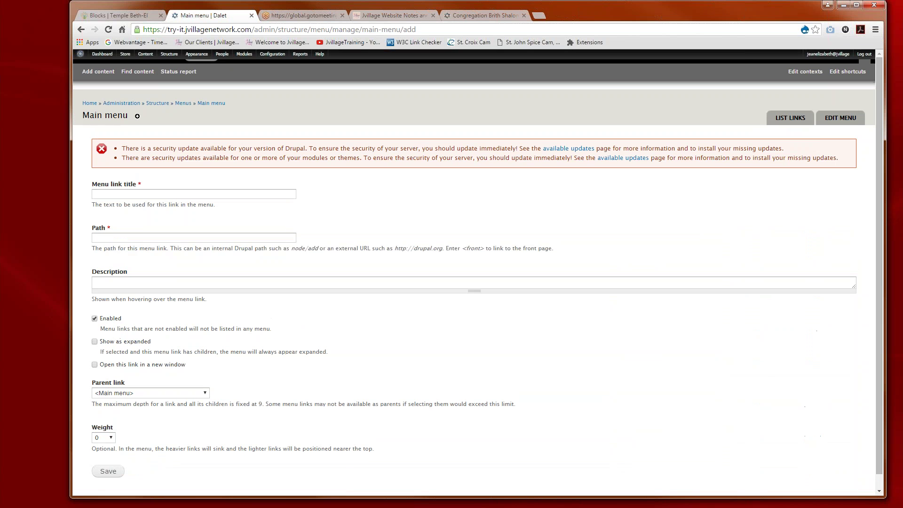
Step: Enter the menu link title 'Rabbi Silver's Blog' with the path blogs/rabbi-silver
left_click(124, 194)
type("Rab")
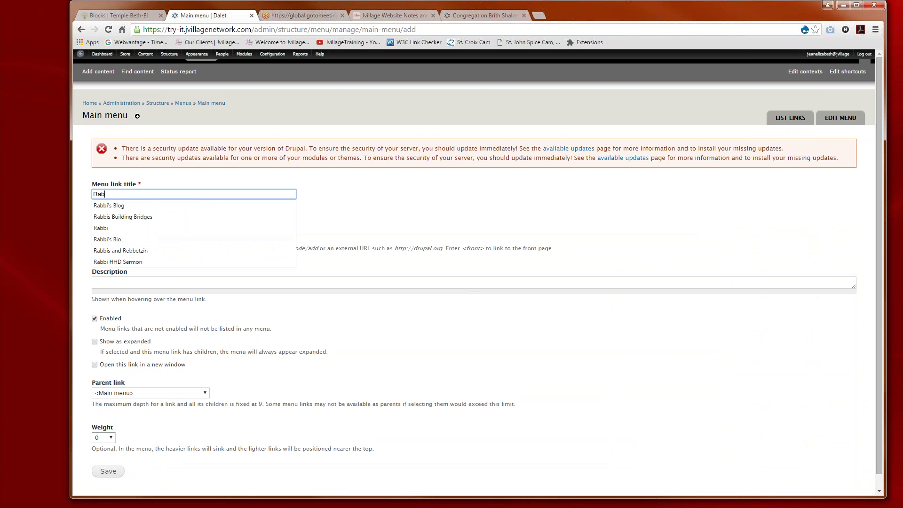
type("bi Si")
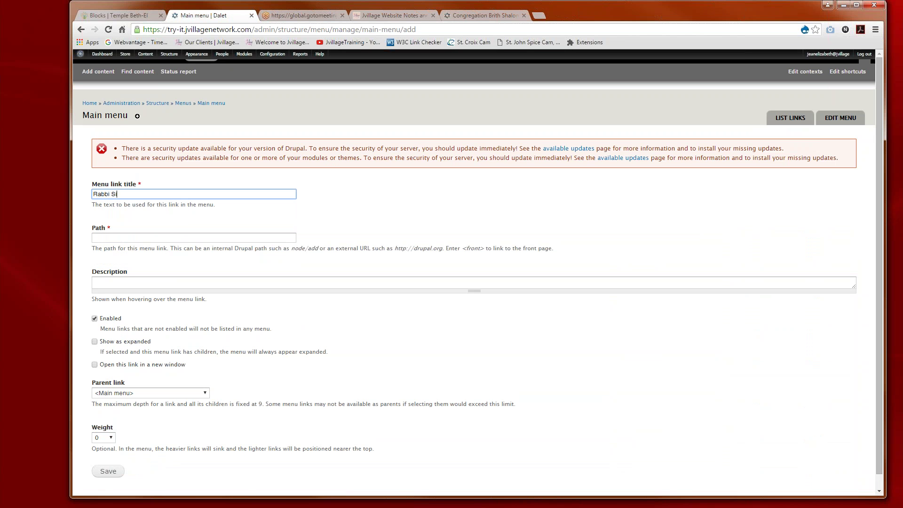
type("lver's Blog")
left_click(123, 238)
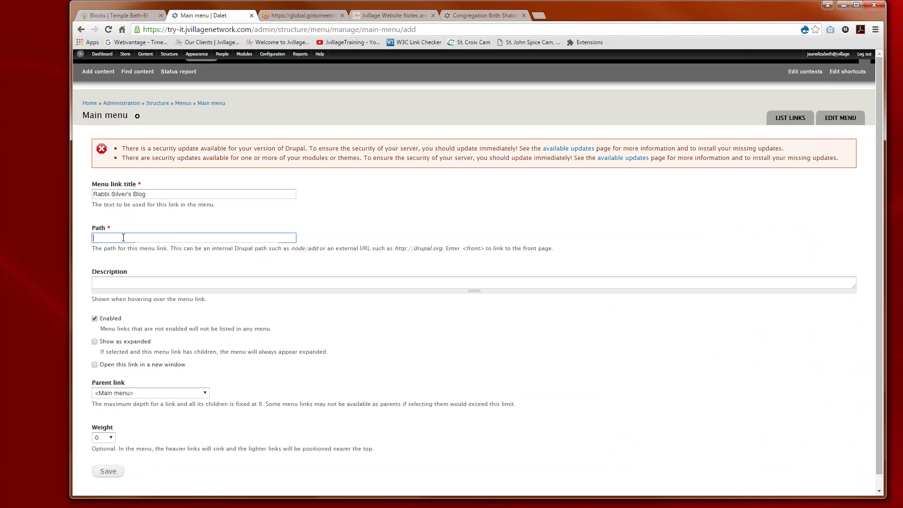
key("ctrl+v")
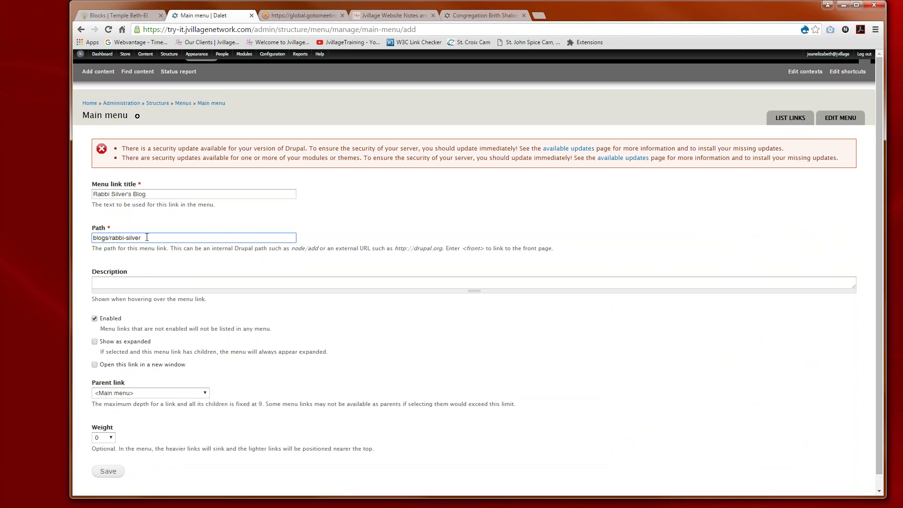
scroll(142, 280, "down", 1)
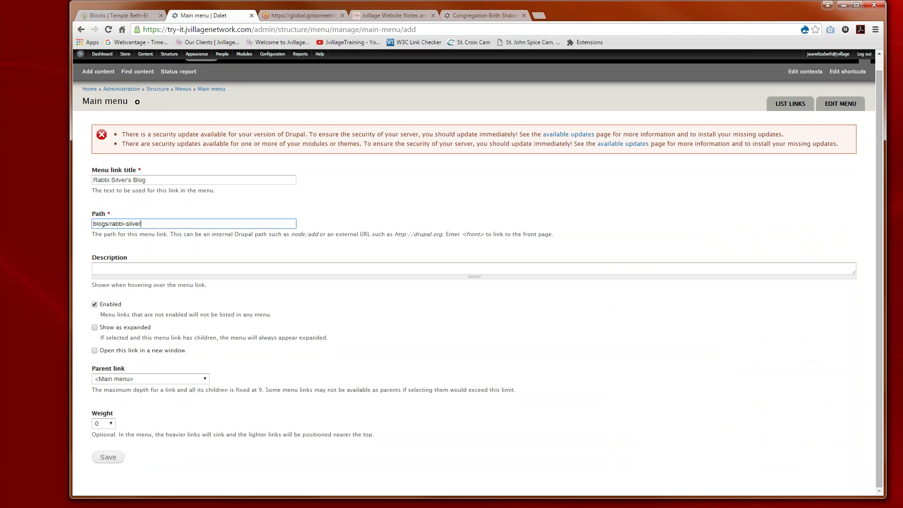
Step: Set its parent to About Temple Shalom, save, and edit the About Temple Shalom link
left_click(132, 379)
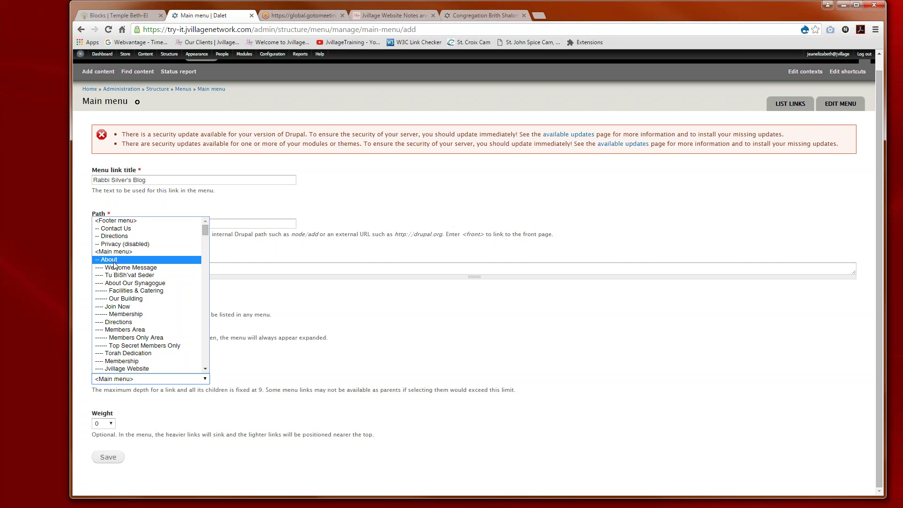
scroll(120, 314, "down", 4)
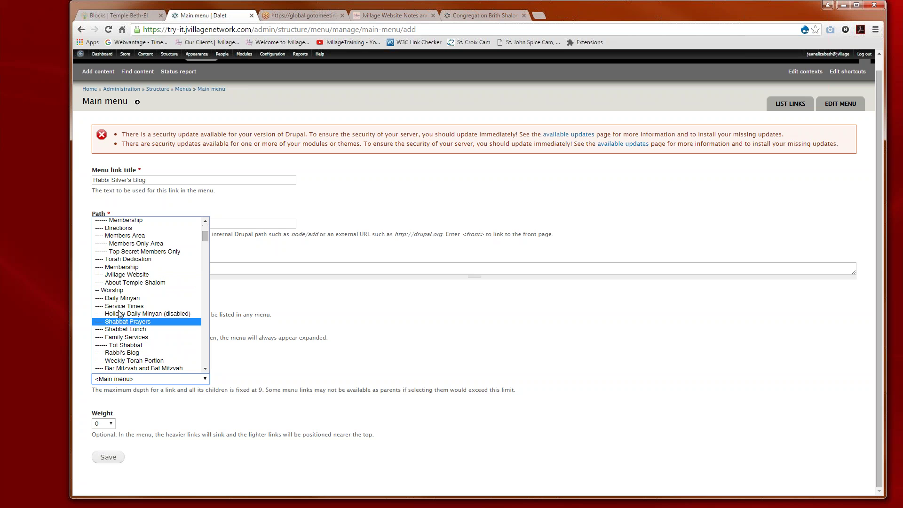
left_click(117, 283)
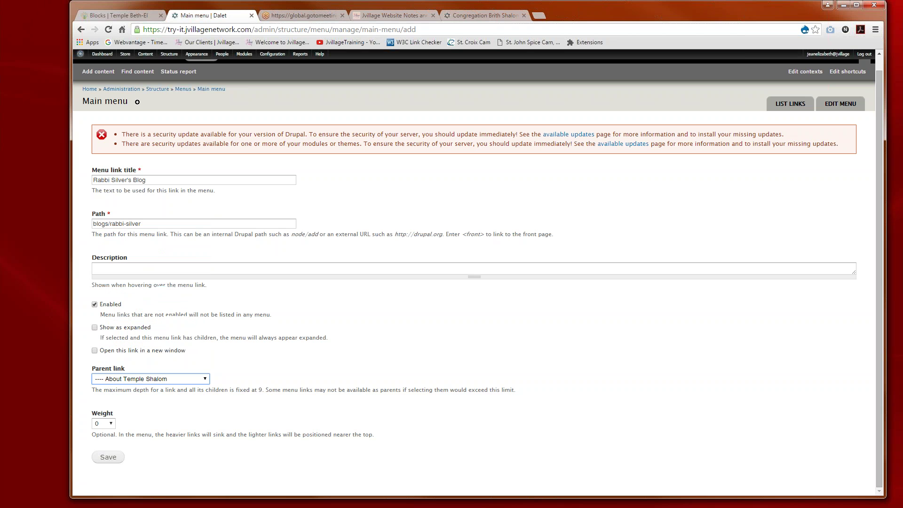
left_click(107, 458)
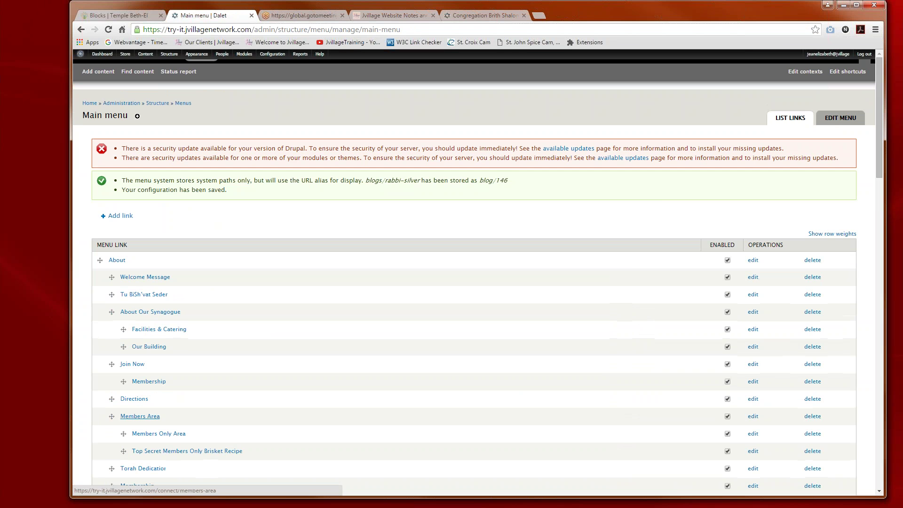
scroll(288, 334, "down", 3)
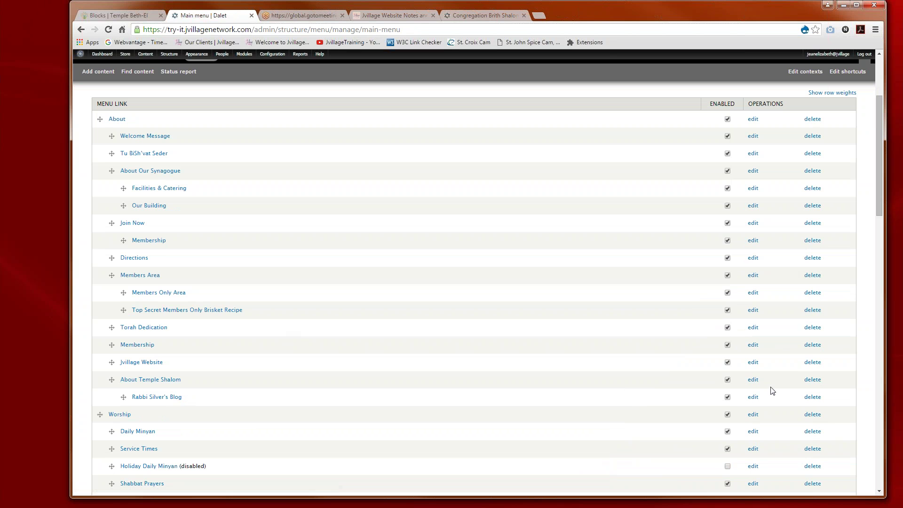
left_click(753, 382)
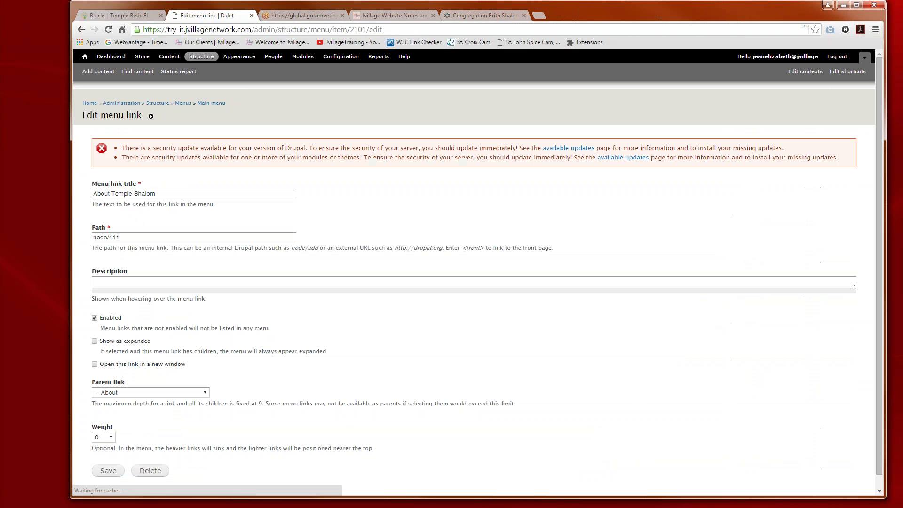
left_click_drag(161, 193, 73, 187)
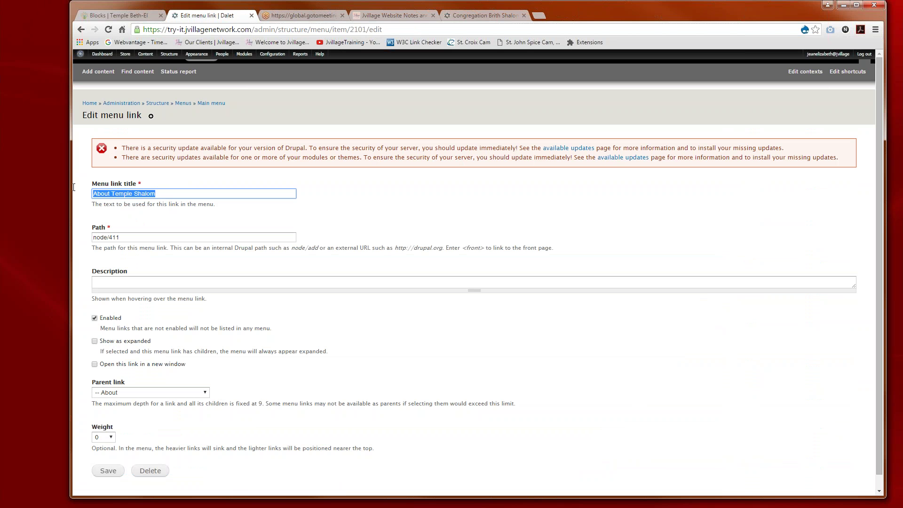
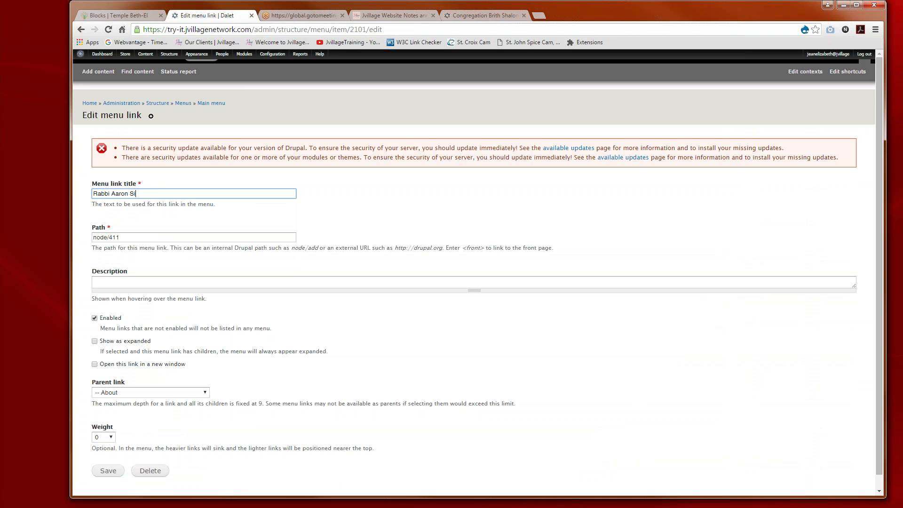
scroll(118, 383, "down", 1)
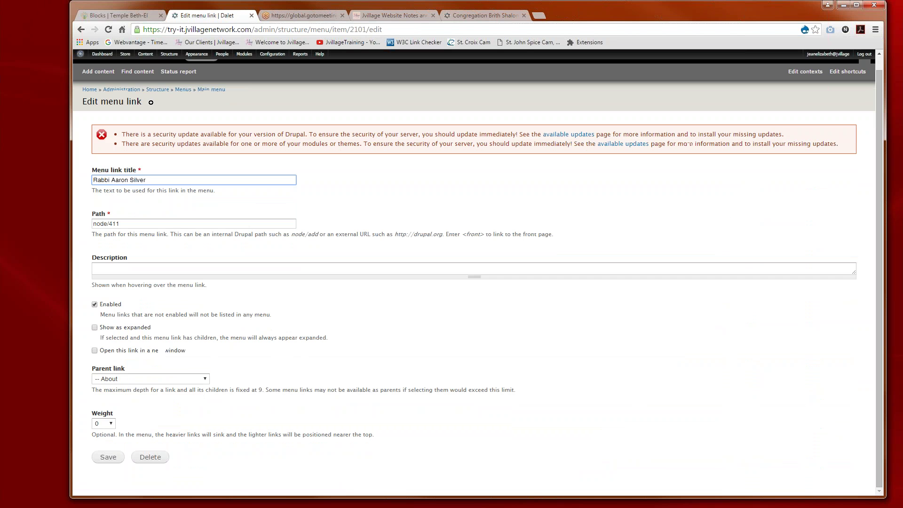
left_click(109, 457)
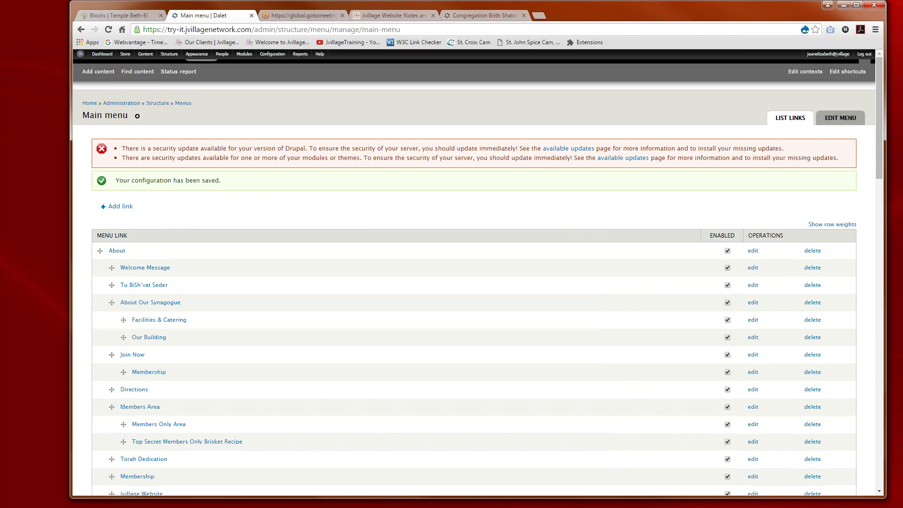
scroll(237, 339, "down", 3)
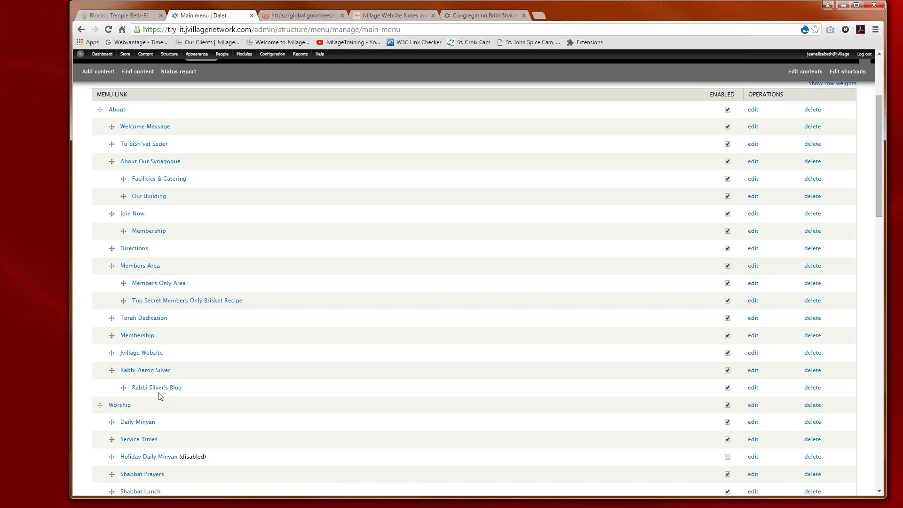
left_click(81, 55)
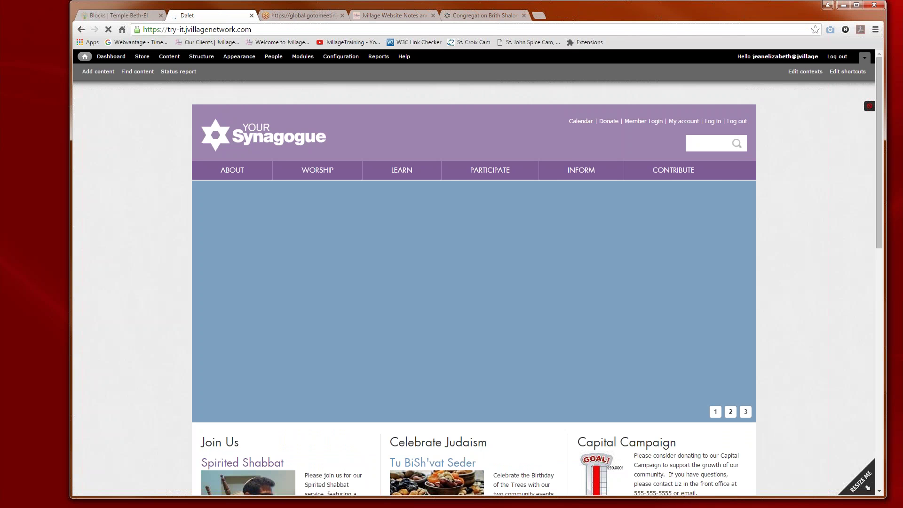
mouse_move(236, 175)
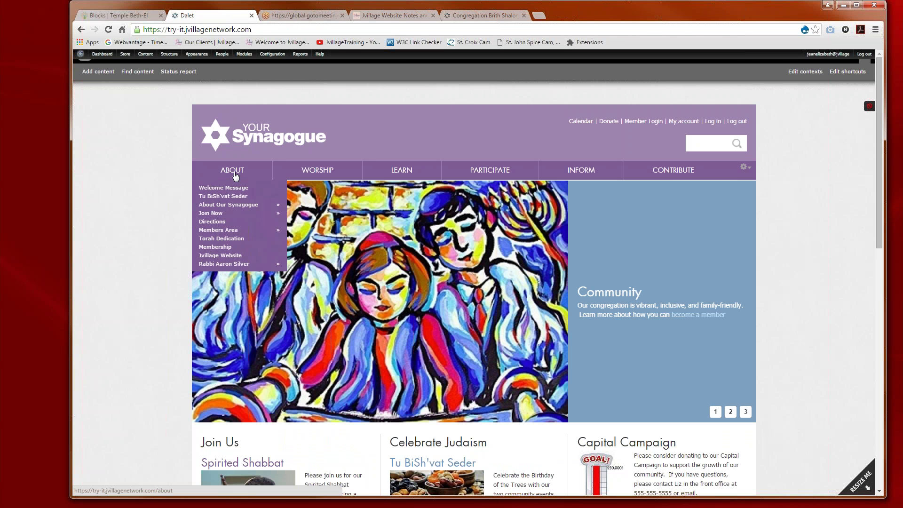
mouse_move(233, 263)
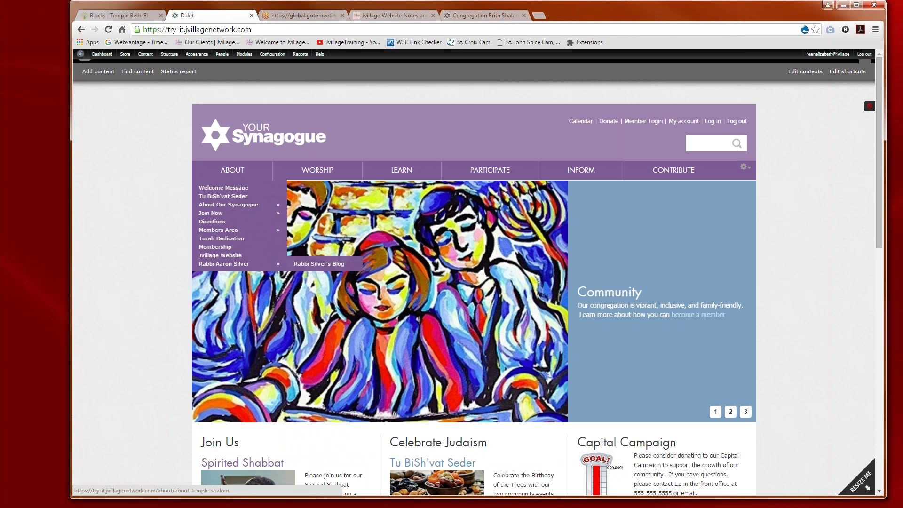
left_click(310, 265)
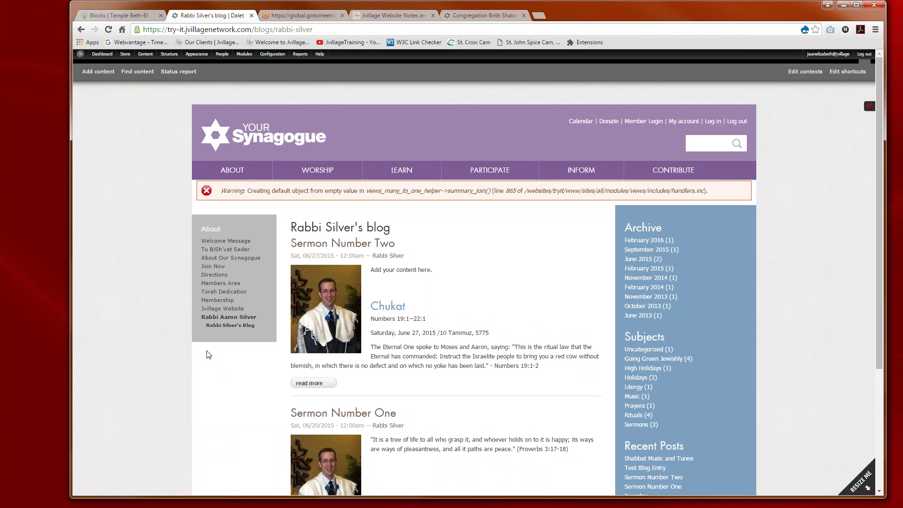
left_click(223, 319)
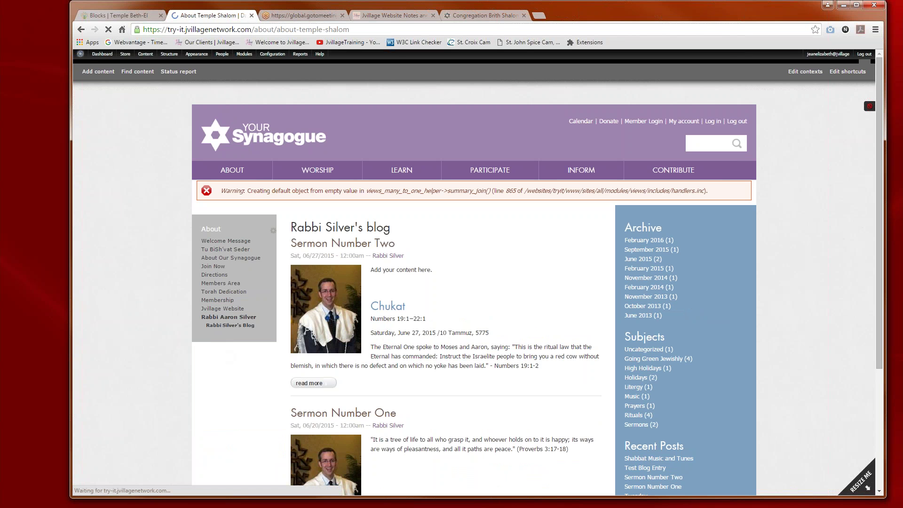
left_click(339, 220)
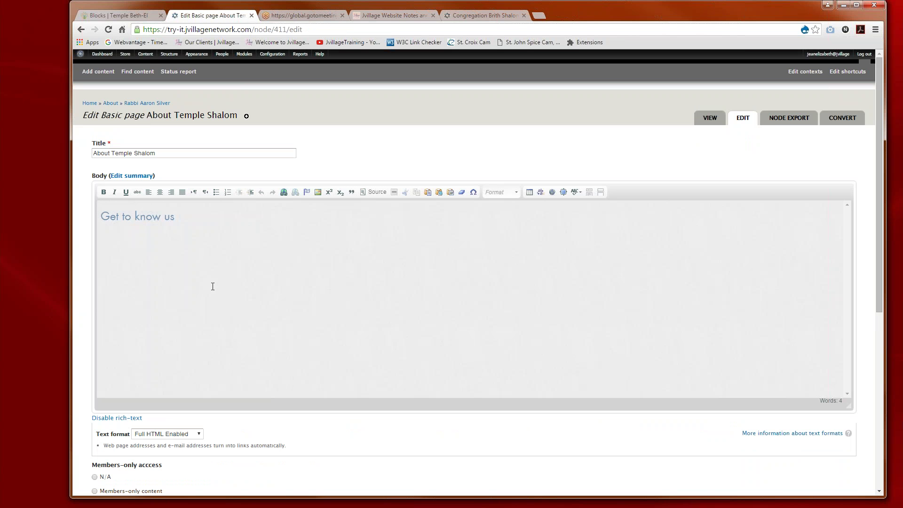
Step: Add the paragraph 'Keep up with Rabbi's thoughts on the weekly parasha' below Get to know us
left_click(213, 287)
key("Return")
type("Keep up w")
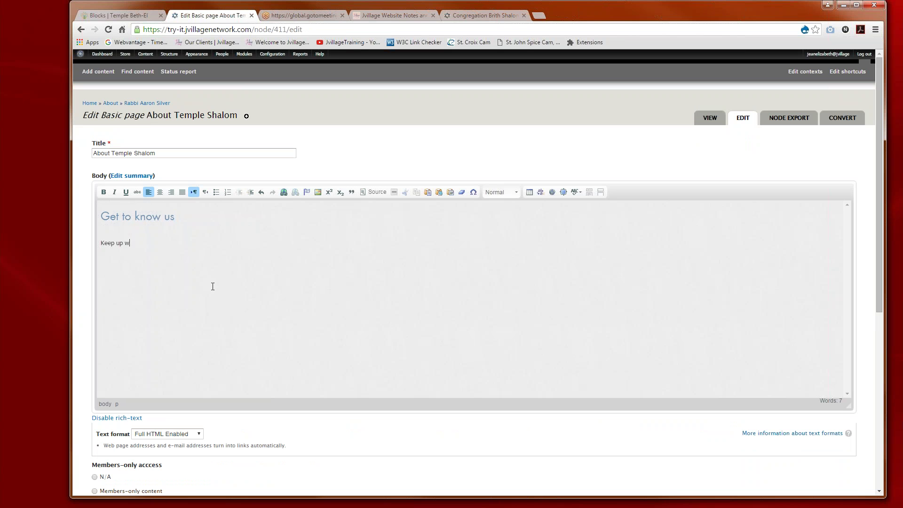
type("ith Rabbi's thoughts on the weekly par")
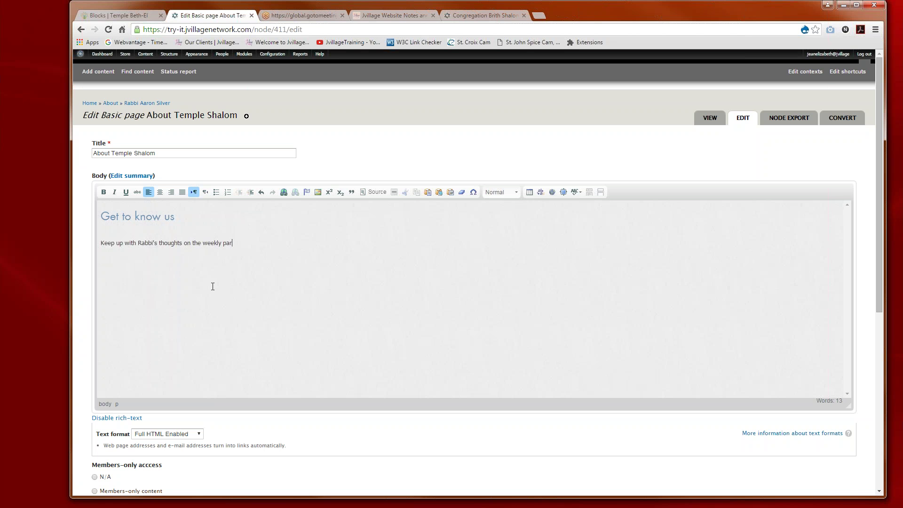
type("asha.")
Step: Link 'Rabbi's thoughts' to /blogs/rabbi-silver and save the page
left_click_drag(138, 243, 183, 244)
left_click(283, 193)
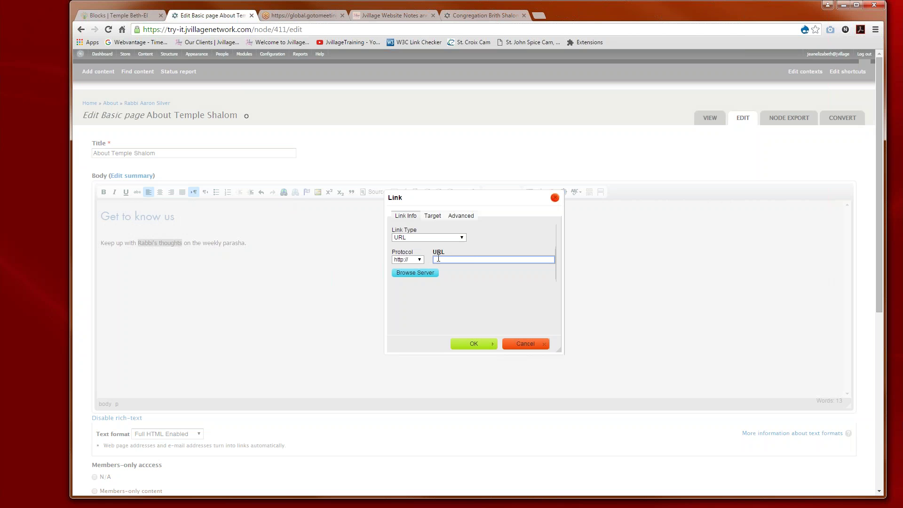
type("blogs/rabbi-silver")
left_click(434, 260)
type("/")
left_click(464, 343)
left_click(272, 329)
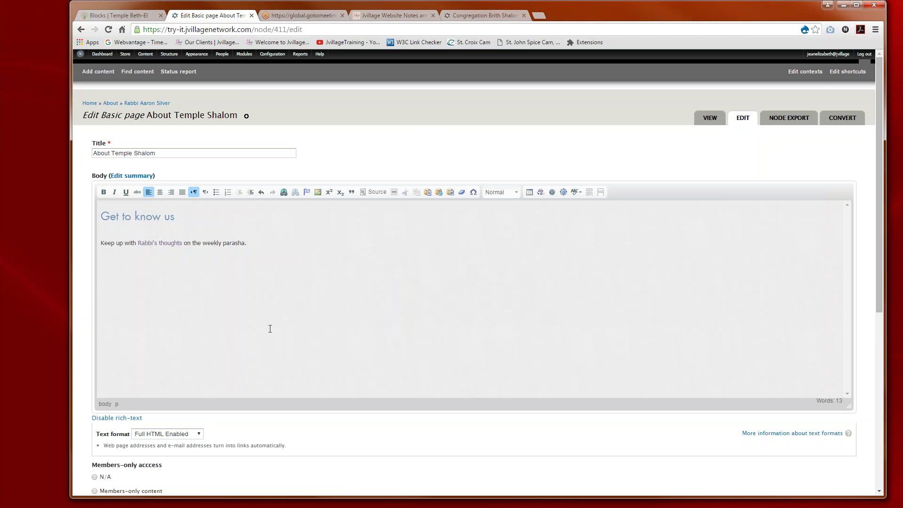
scroll(270, 329, "down", 1)
scroll(270, 328, "down", 5)
left_click(119, 462)
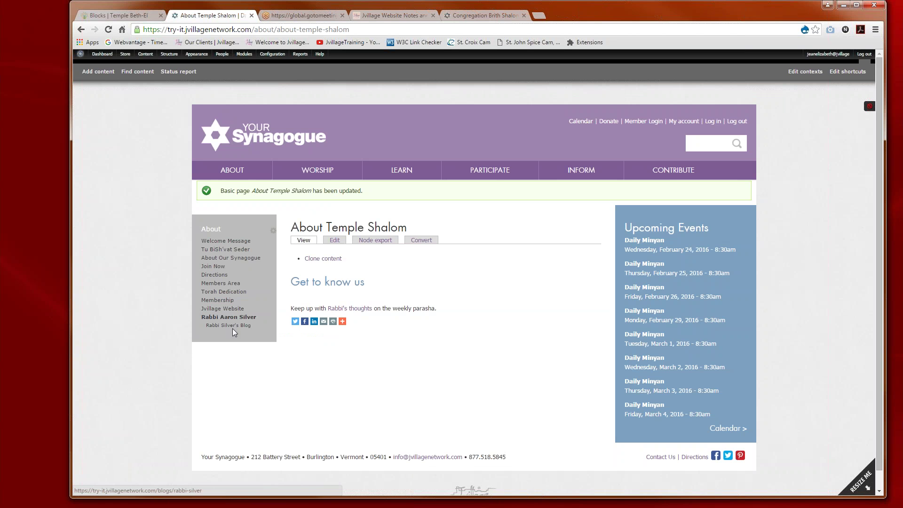
Step: Open the synagogue home page from the site logo and scroll through its sections
left_click(209, 153)
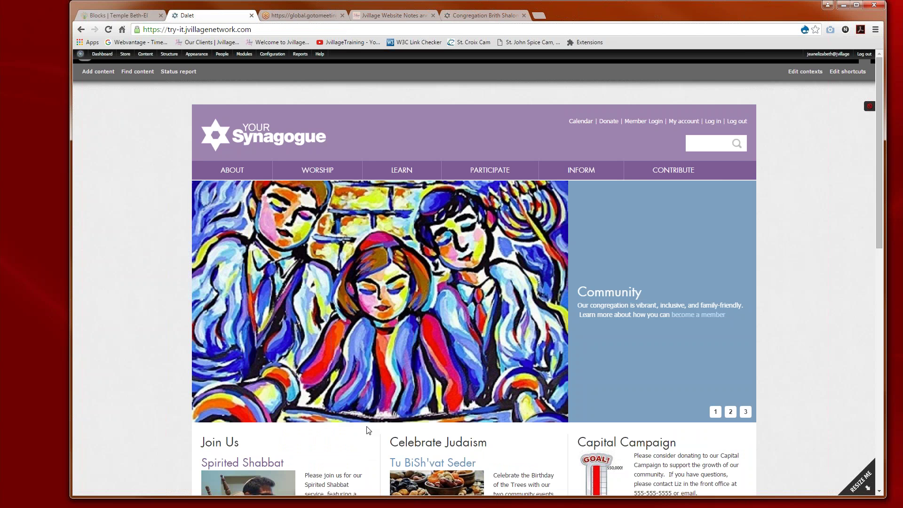
scroll(366, 429, "down", 2)
scroll(365, 429, "down", 1)
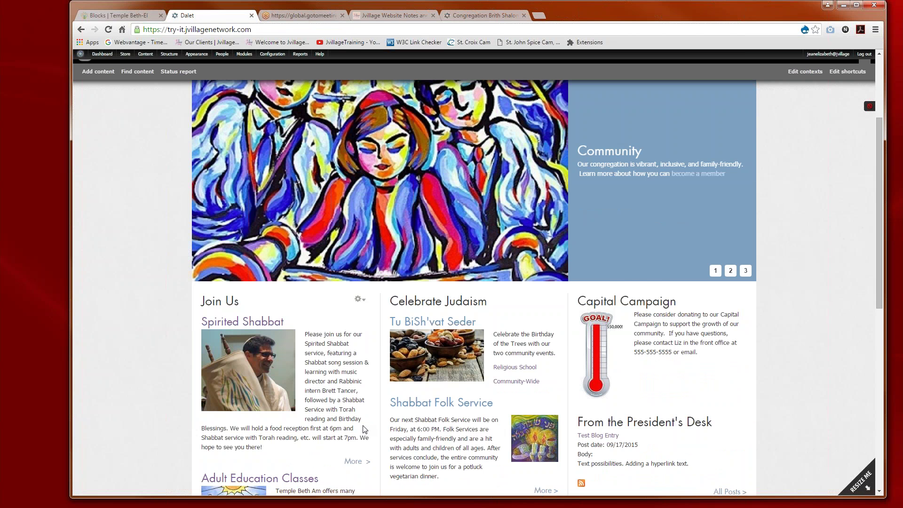
scroll(363, 429, "down", 1)
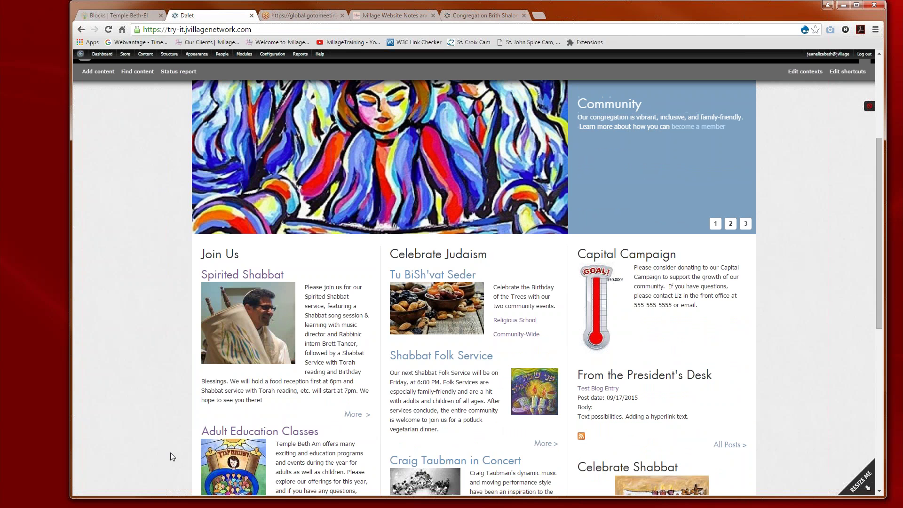
scroll(170, 453, "down", 2)
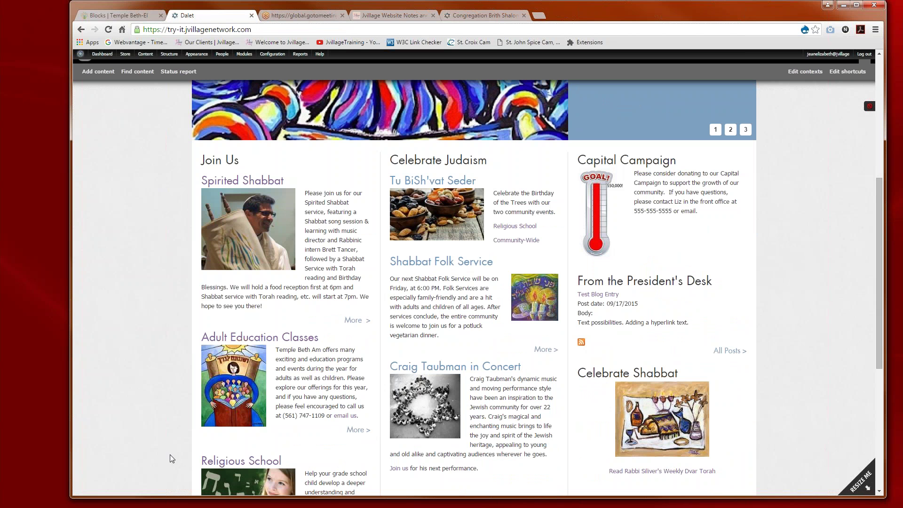
scroll(170, 455, "down", 4)
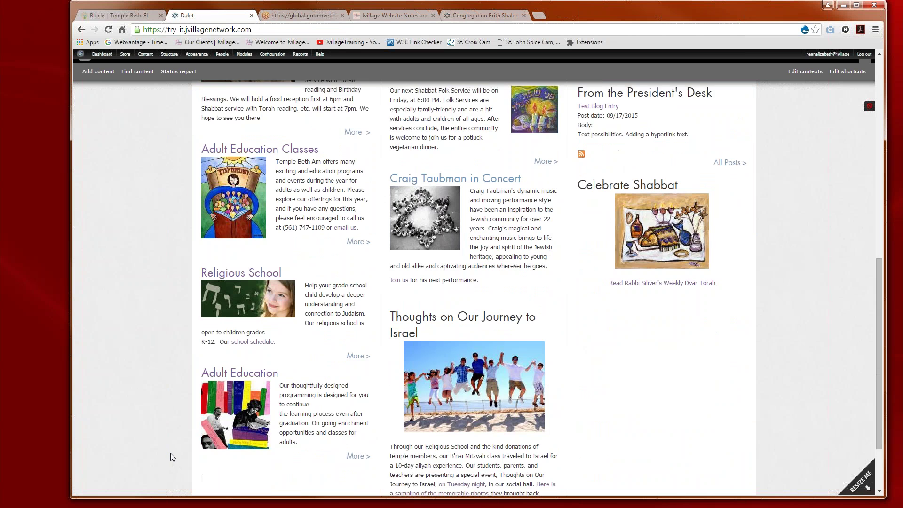
scroll(171, 453, "down", 1)
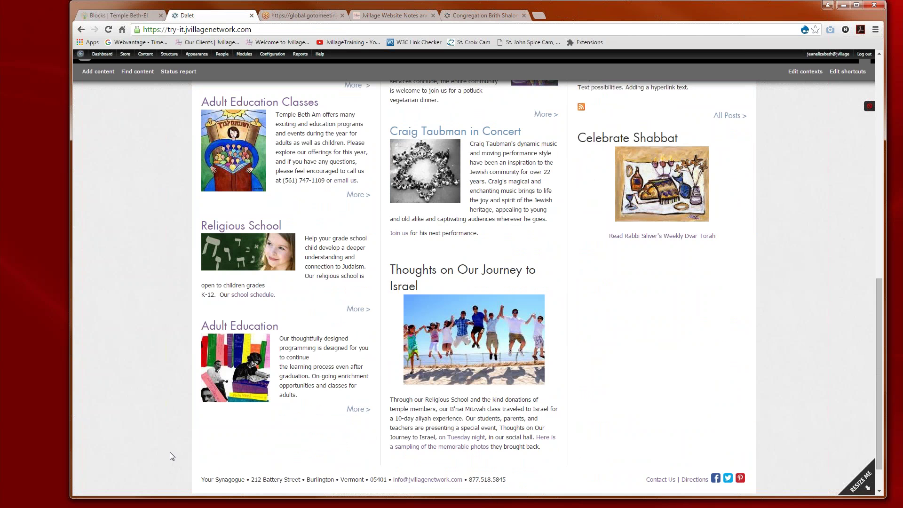
scroll(170, 453, "down", 1)
scroll(169, 452, "up", 12)
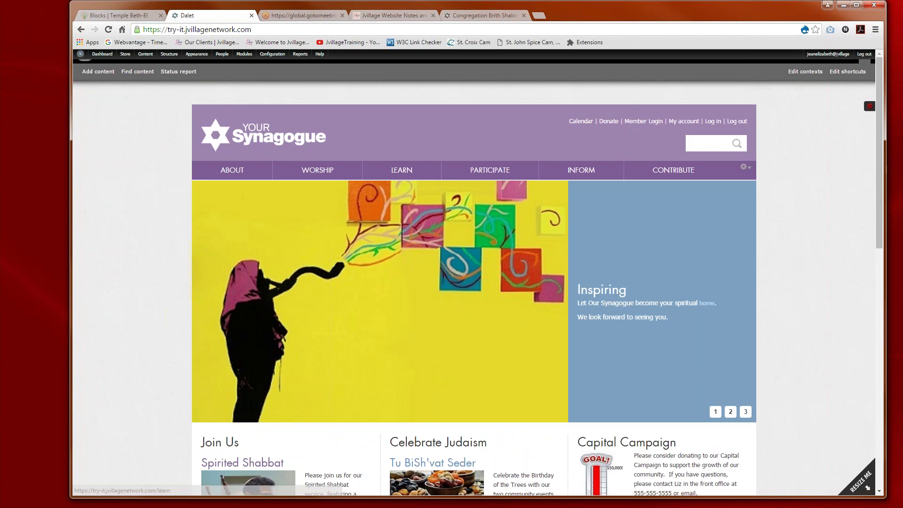
Step: From the notes tab, go via the Jvillage home page and Support to User Resources
mouse_move(401, 170)
left_click(391, 15)
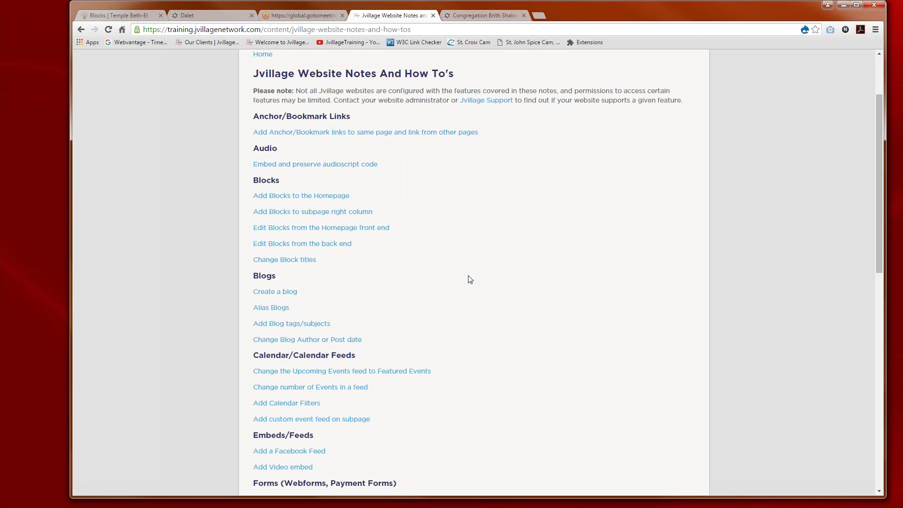
scroll(494, 295, "up", 2)
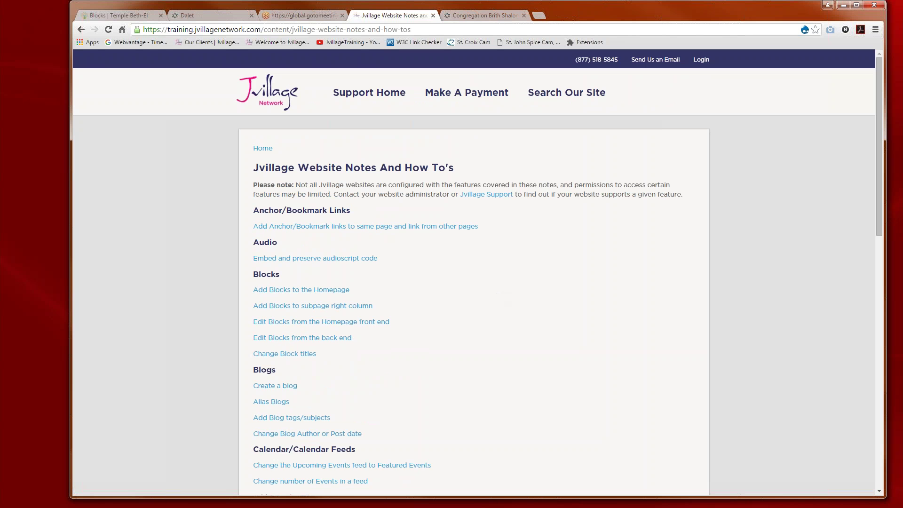
left_click(257, 88)
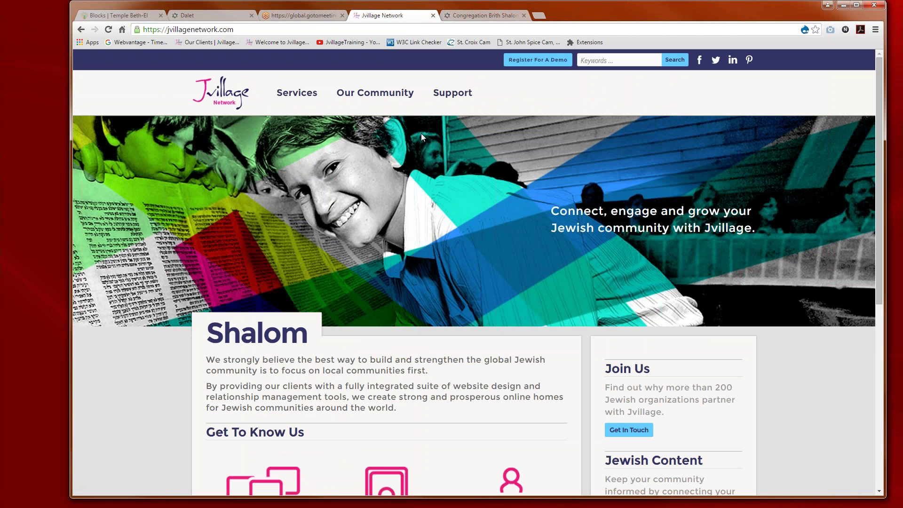
left_click(457, 94)
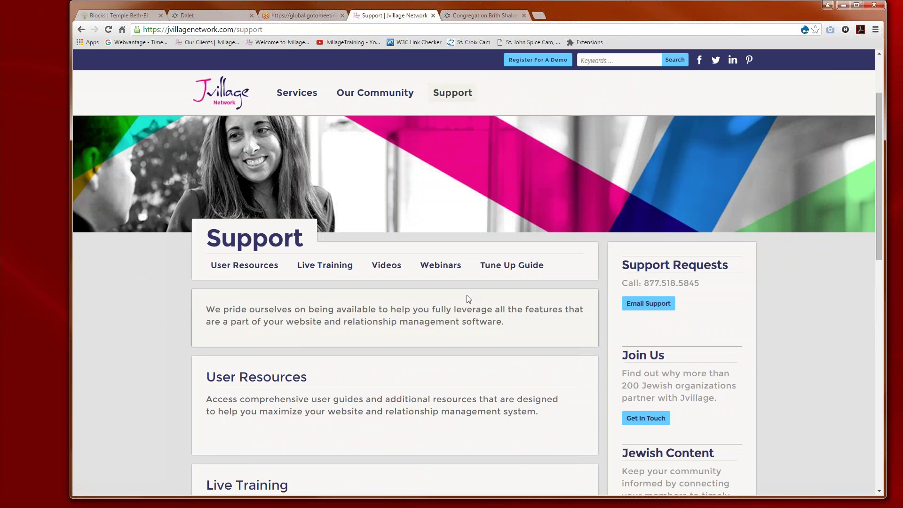
scroll(469, 298, "down", 1)
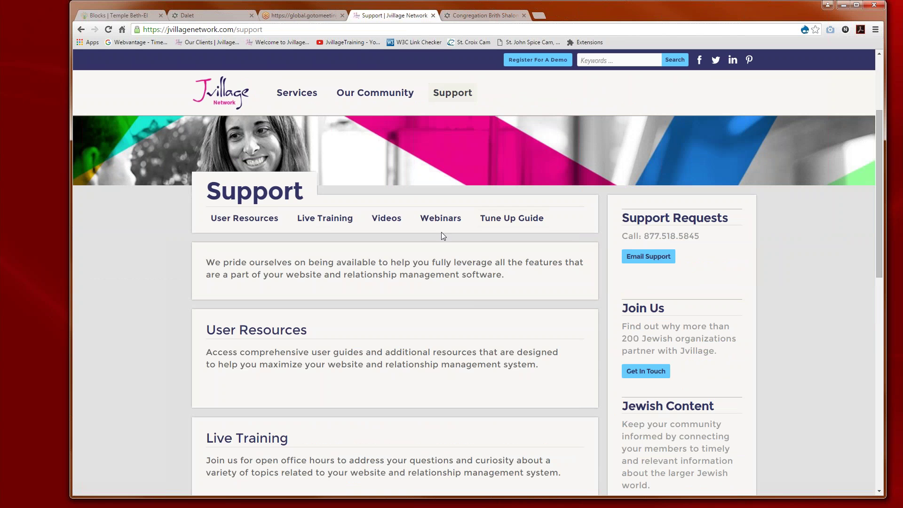
left_click(254, 222)
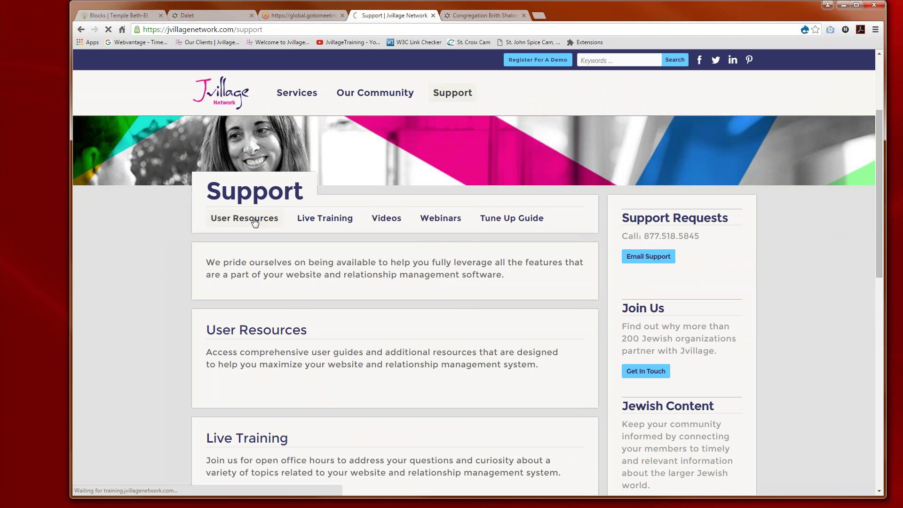
Step: Open Website Notes and How-To's and its How to Create a Blog guide
scroll(504, 320, "down", 1)
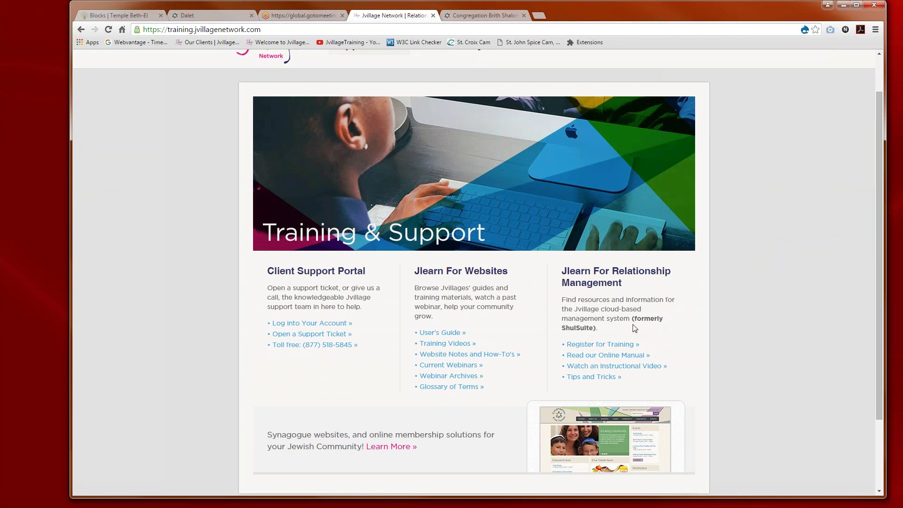
left_click(444, 359)
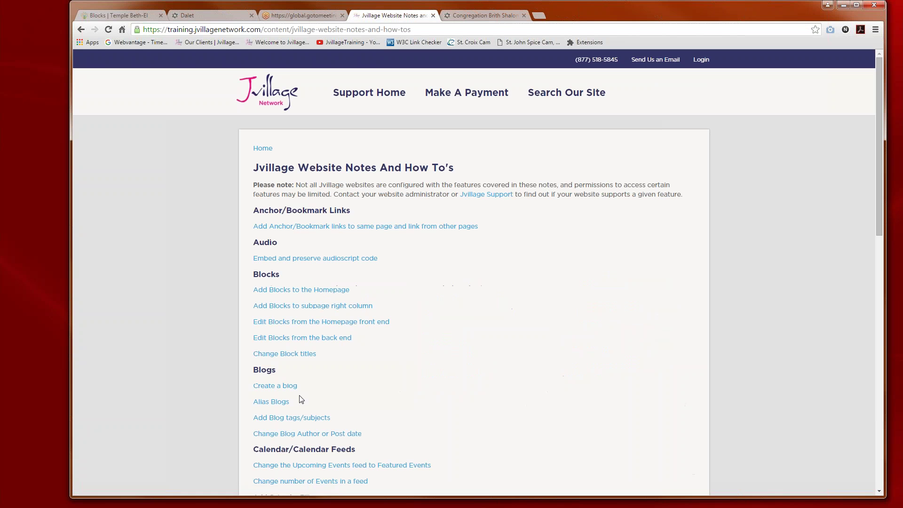
scroll(324, 386, "down", 1)
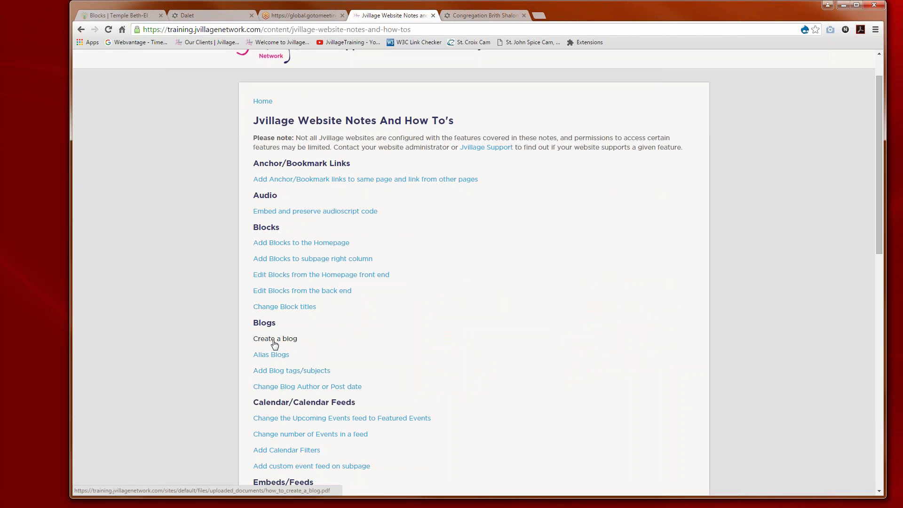
left_click(274, 340)
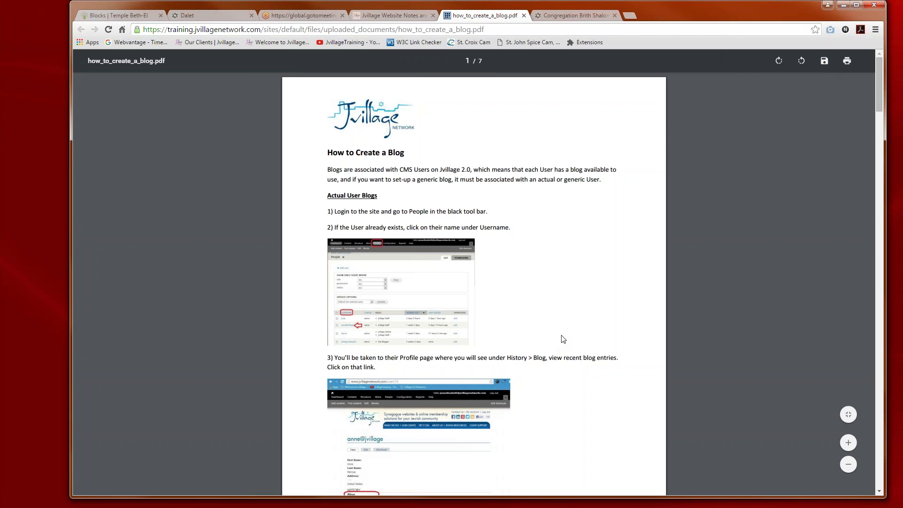
Step: Scroll through the seven-page how_to_create_a_blog.pdf, then return to the Website Notes tab
scroll(526, 304, "down", 1)
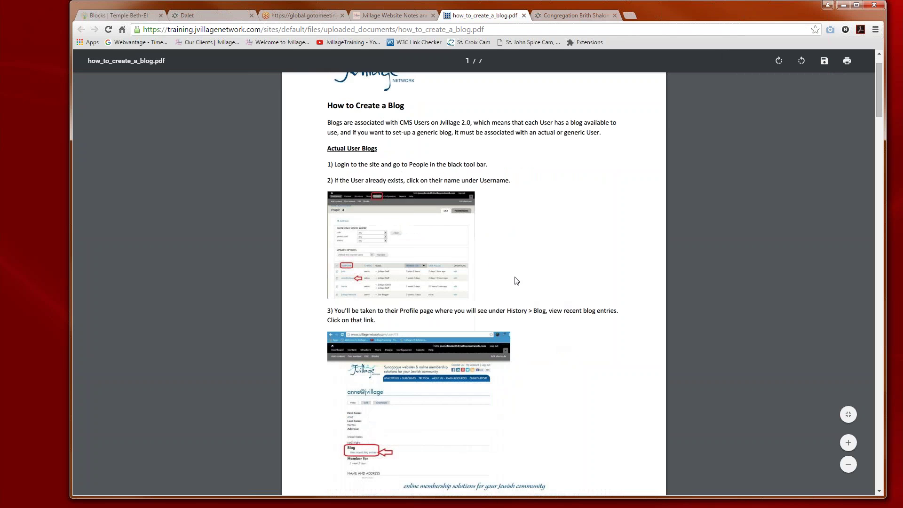
scroll(510, 282, "down", 1)
scroll(497, 360, "down", 5)
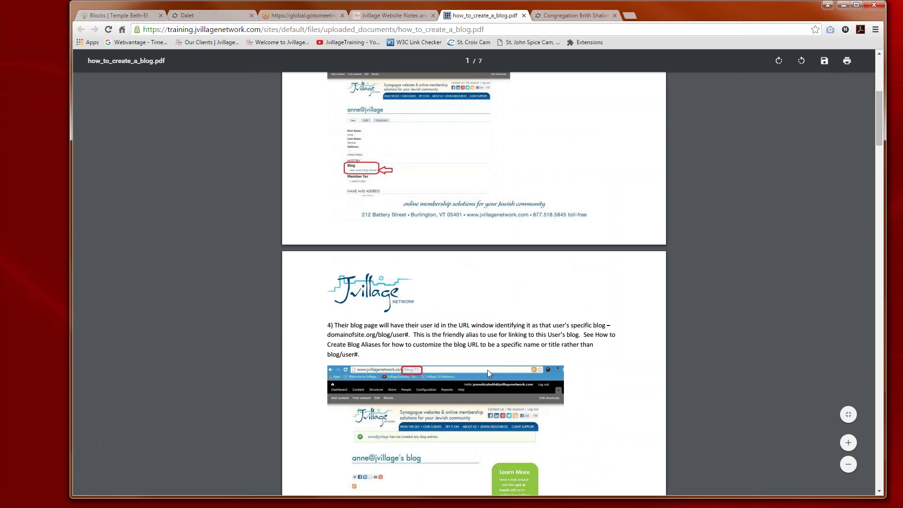
scroll(487, 370, "up", 7)
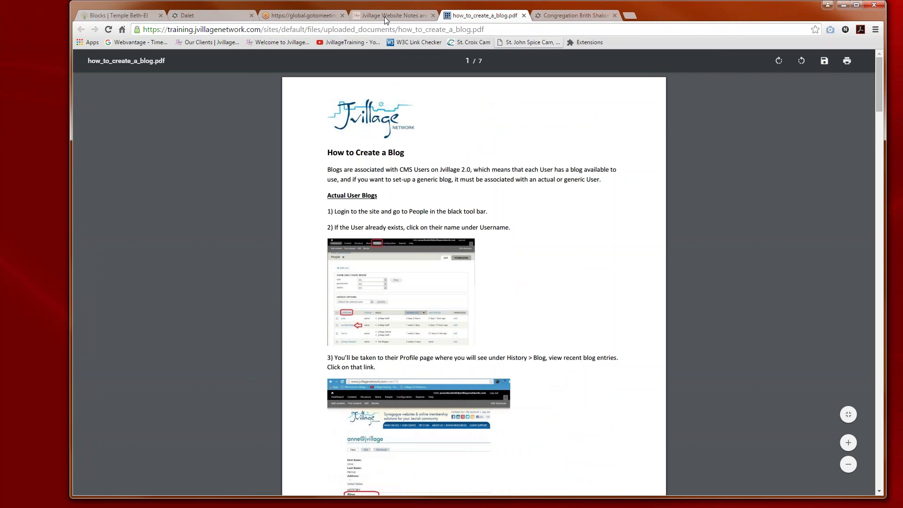
left_click(384, 16)
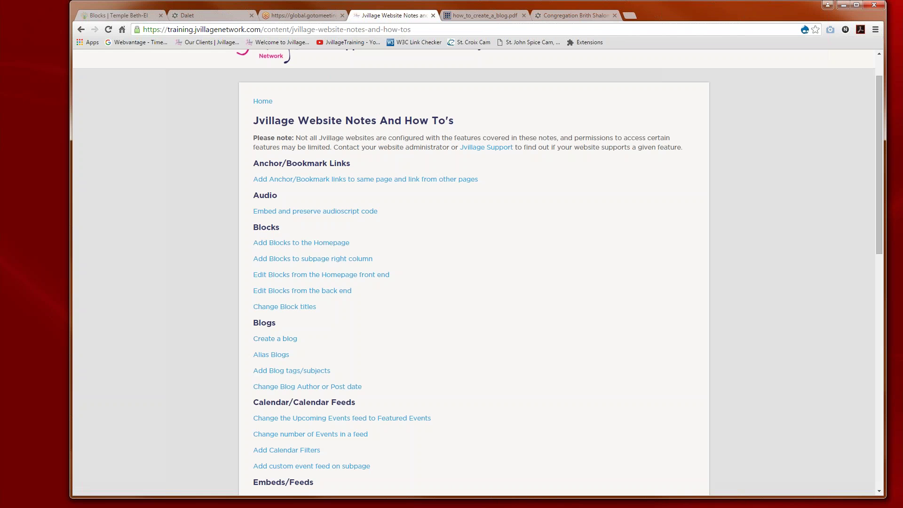
Step: Go back to Training & Support, browse the Webinar Archives videos, then return to the Jvillage home page
left_click(80, 29)
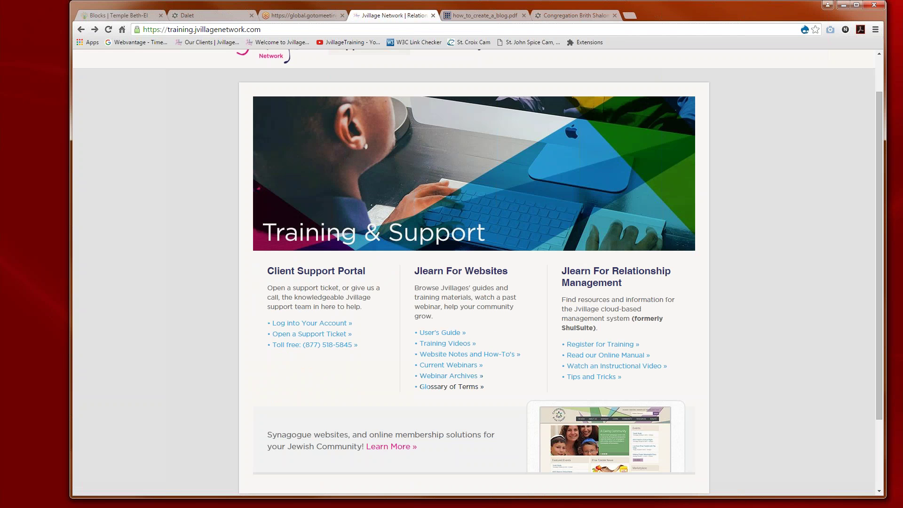
left_click(446, 378)
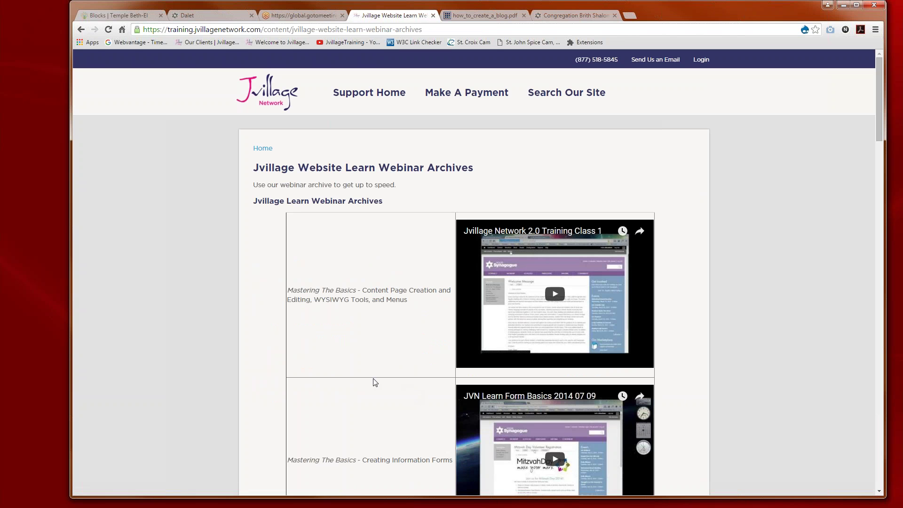
scroll(377, 381, "down", 3)
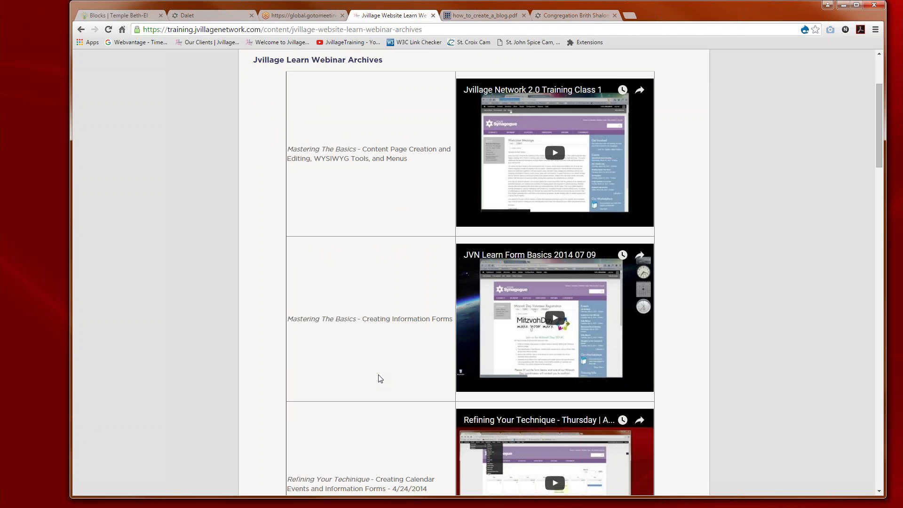
scroll(380, 379, "up", 3)
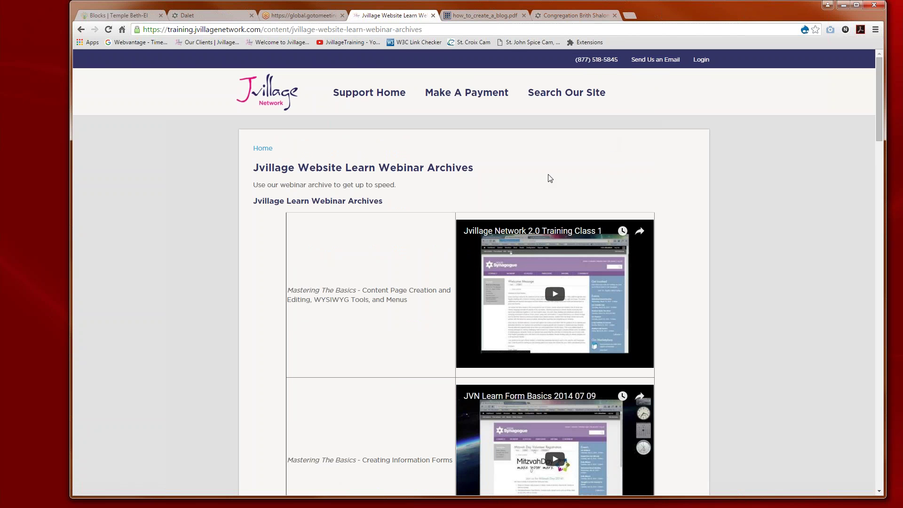
left_click(274, 93)
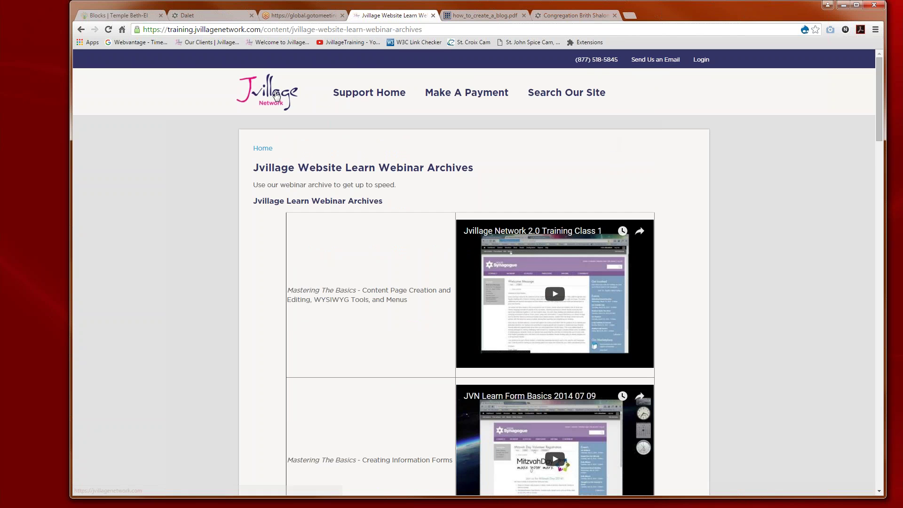